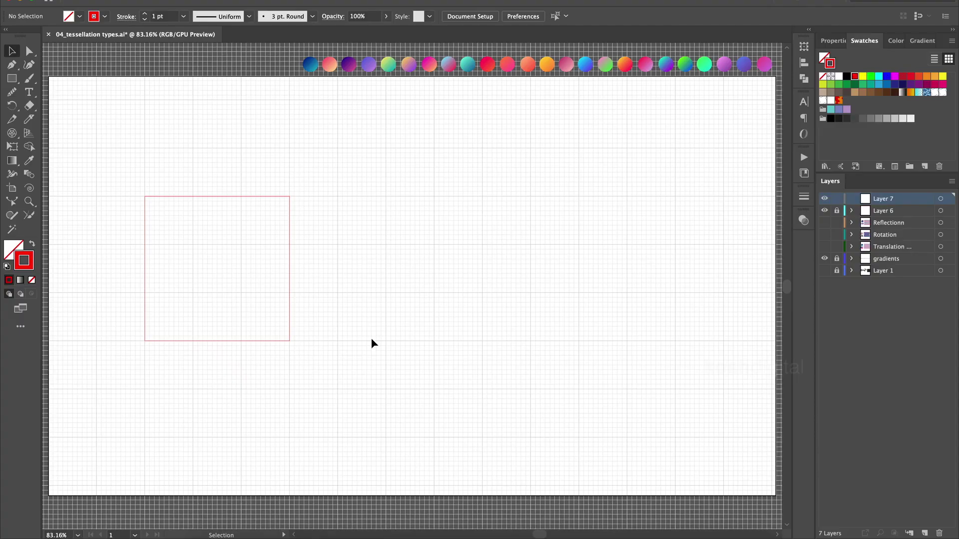
Step: Paint a wavy red curve along the square's top edge, from corner to corner, with the Paintbrush
key(b)
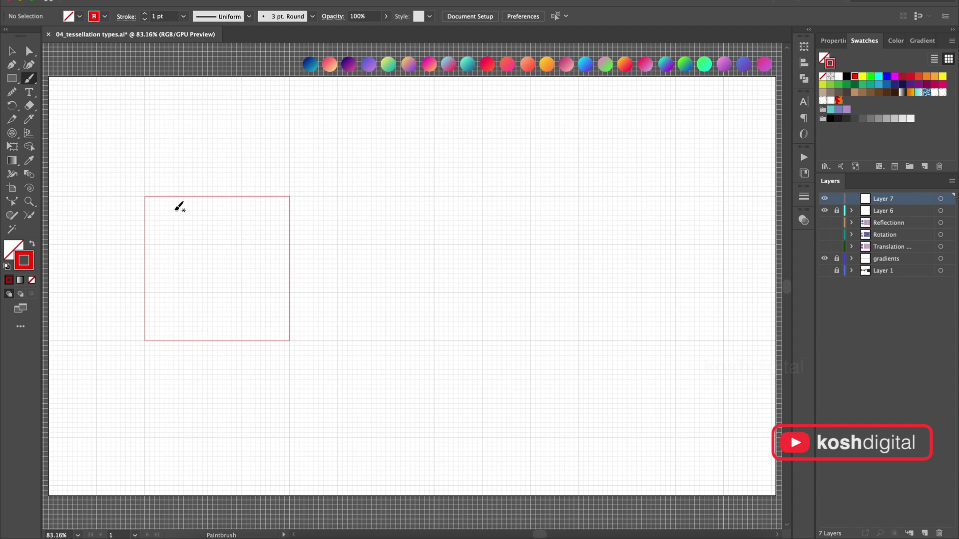
mouse_move(146, 196)
mouse_down()
mouse_move(201, 186)
mouse_move(228, 209)
mouse_move(256, 214)
mouse_move(294, 196)
mouse_up()
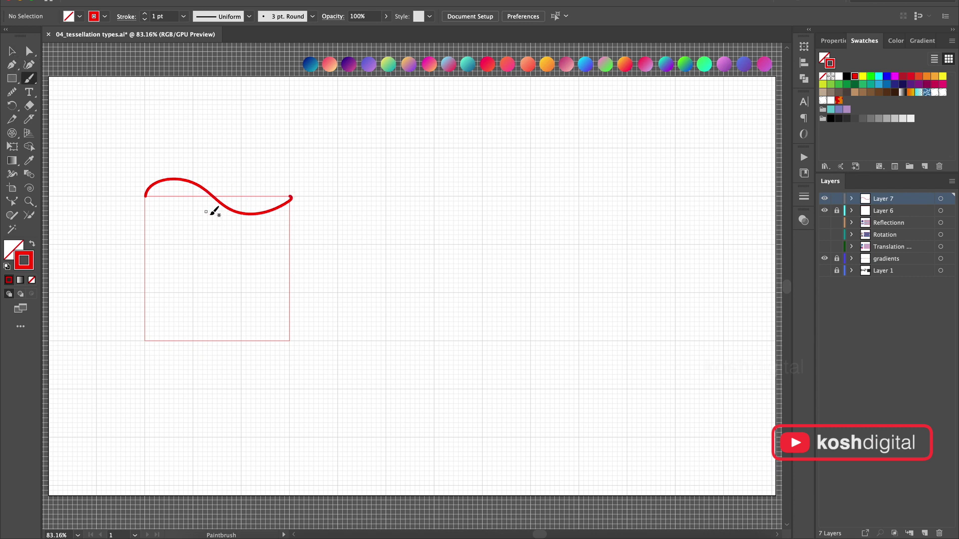
mouse_move(220, 220)
mouse_down()
mouse_move(206, 304)
mouse_move(194, 311)
mouse_move(218, 320)
mouse_up()
key(super+z)
Step: Duplicate the wavy curve straight down onto the square's bottom edge
click(12, 50)
drag(228, 202, 228, 352)
click(285, 286)
Step: Paint arrows pointing at the matching bulges and dips of the top and bottom curves
key(b)
mouse_move(159, 221)
mouse_down()
mouse_move(170, 188)
mouse_move(177, 205)
mouse_up()
mouse_move(161, 362)
mouse_down()
mouse_move(176, 331)
mouse_move(176, 347)
mouse_up()
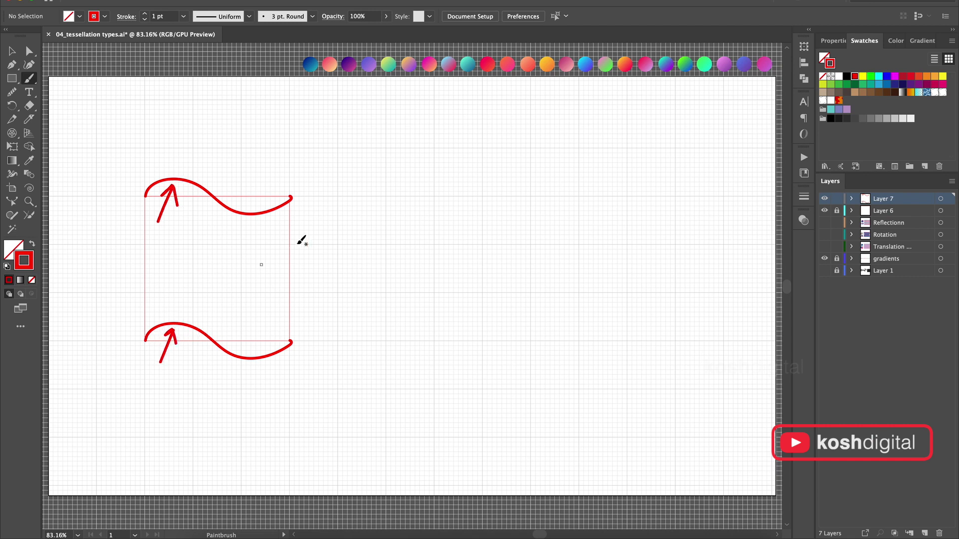
drag(242, 176, 245, 203)
drag(233, 315, 241, 352)
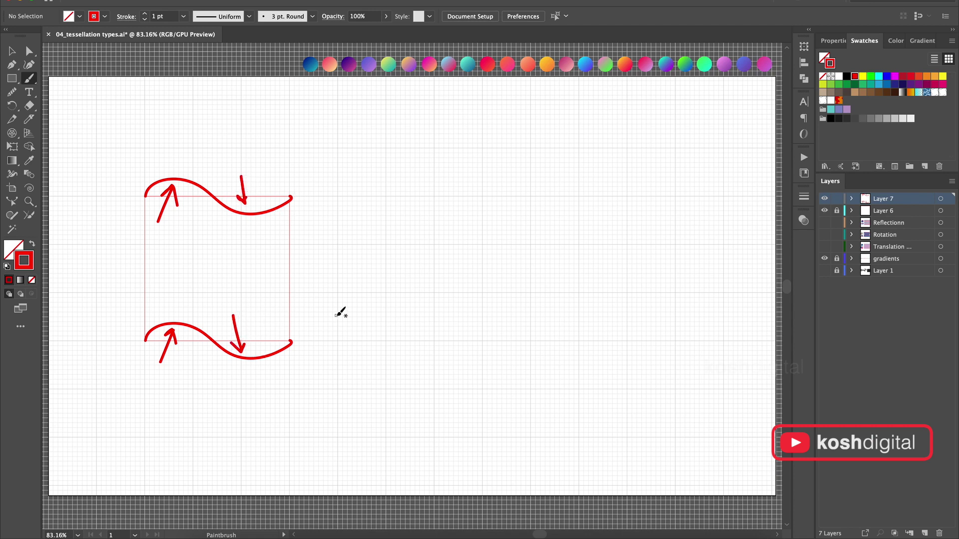
Step: Undo the arrows painted at the top and bottom curves
key(super+z)
key(super+z)
key(super+z)
key(super+z)
key(super+z)
key(super+z)
key(super+z)
key(super+z)
key(super+z)
key(super+z)
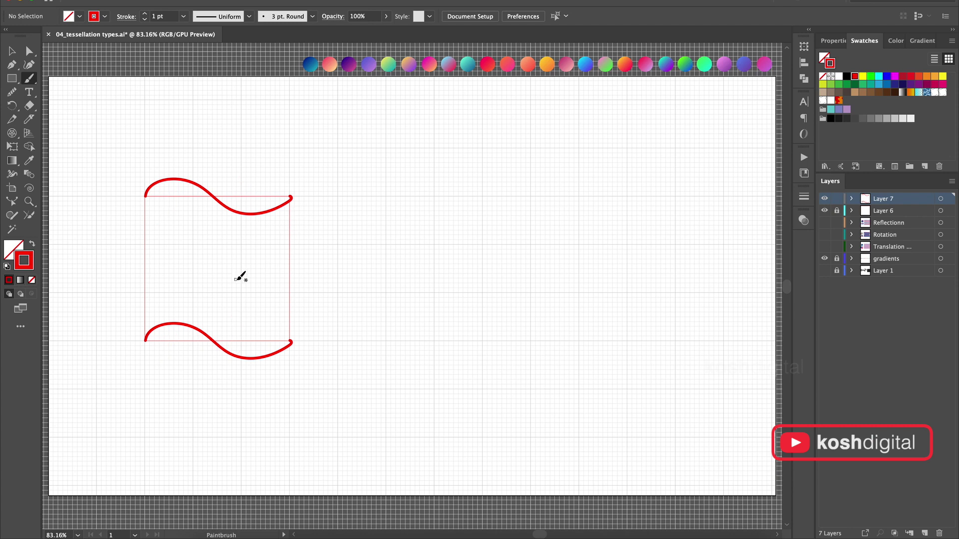
Step: Paint a wavy curve down the square's right edge and duplicate it horizontally onto the left edge
mouse_move(293, 197)
mouse_down()
mouse_move(306, 222)
mouse_move(291, 272)
mouse_move(300, 333)
mouse_move(291, 342)
mouse_up()
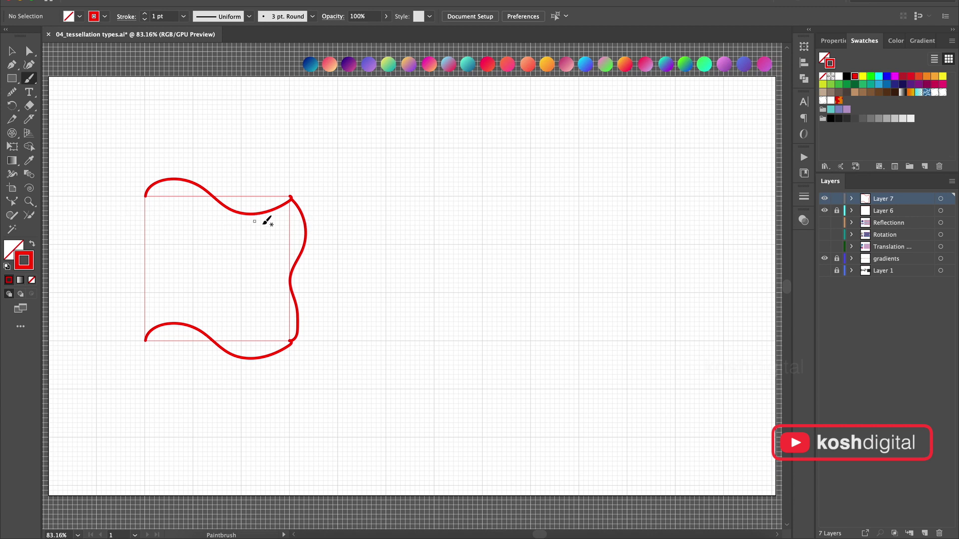
click(12, 50)
drag(306, 220, 161, 228)
click(385, 263)
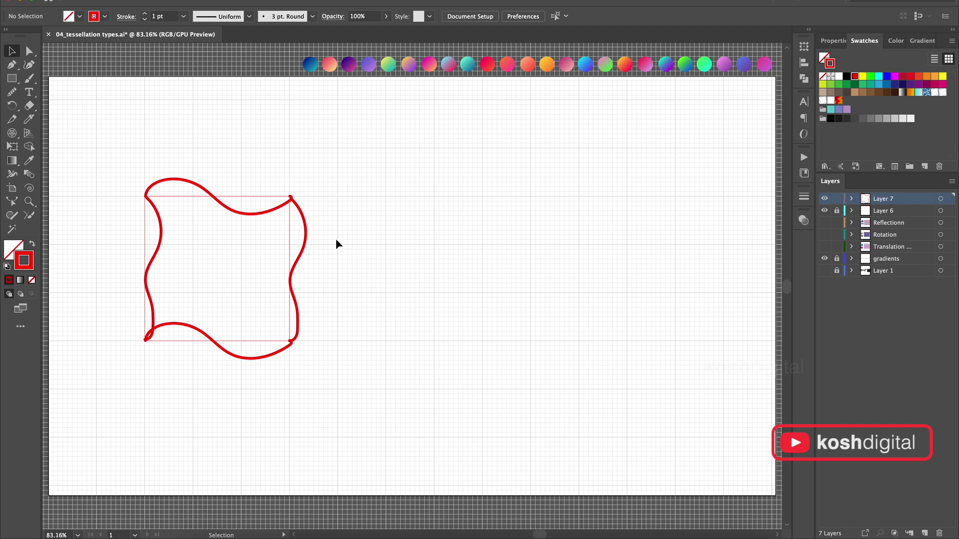
Step: Paint arrows at the matching bulges of the left and right curves, and undo them
key(b)
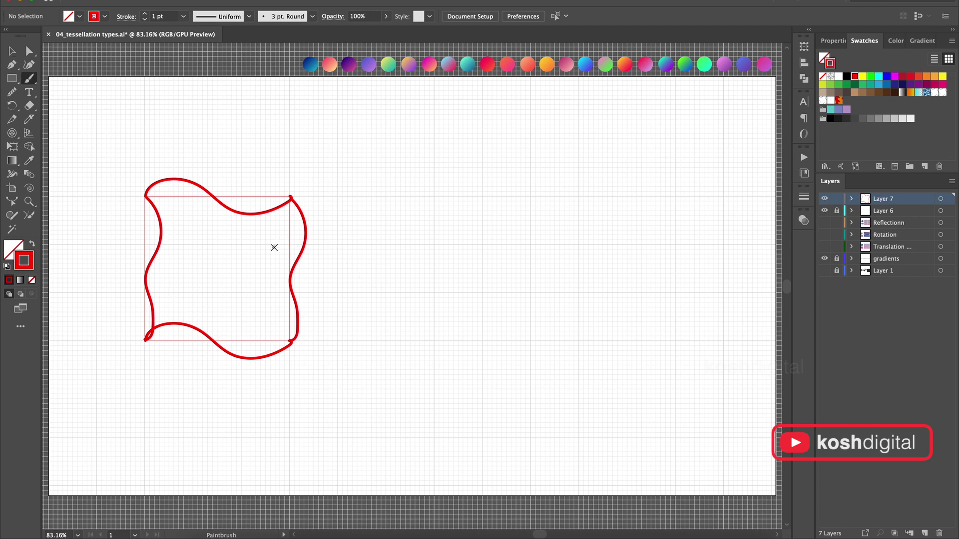
drag(298, 229, 297, 235)
mouse_move(124, 243)
mouse_down()
mouse_move(146, 228)
mouse_move(134, 225)
mouse_move(146, 241)
mouse_up()
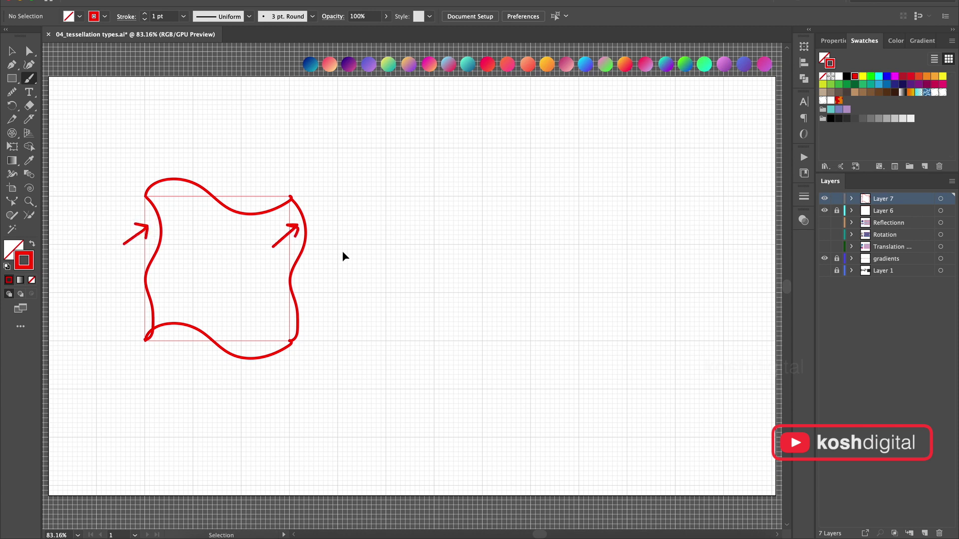
key(super+z)
key(super+z)
Step: Duplicate the wavy tile outline to the empty area beside it and scale the copy down to about 17.8 × 19.8 mm
click(11, 50)
drag(98, 132, 341, 402)
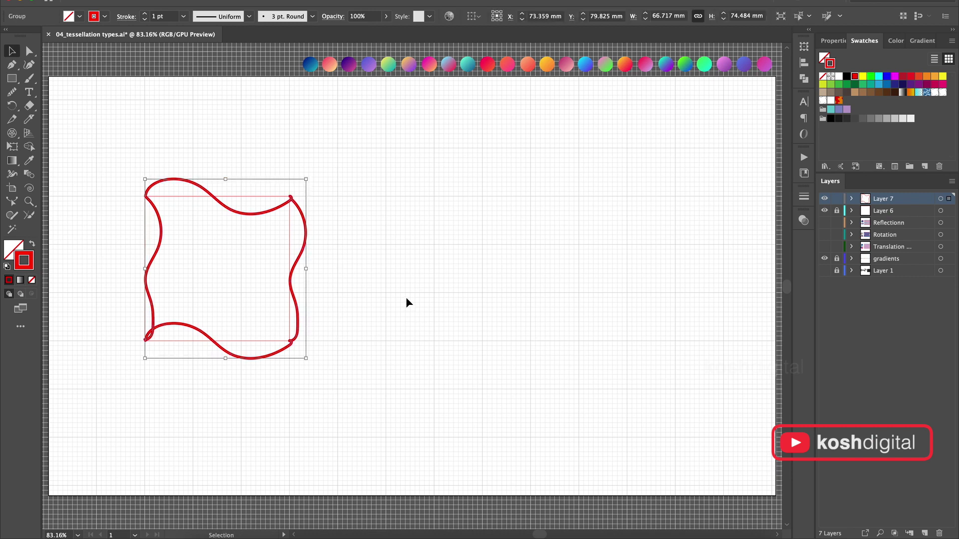
alt+drag(299, 268, 504, 199)
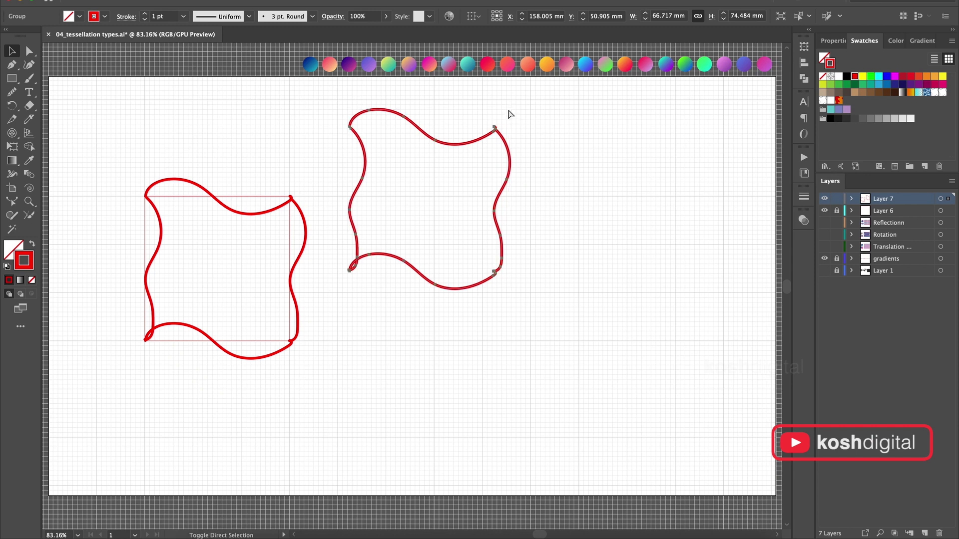
alt+drag(510, 110, 393, 132)
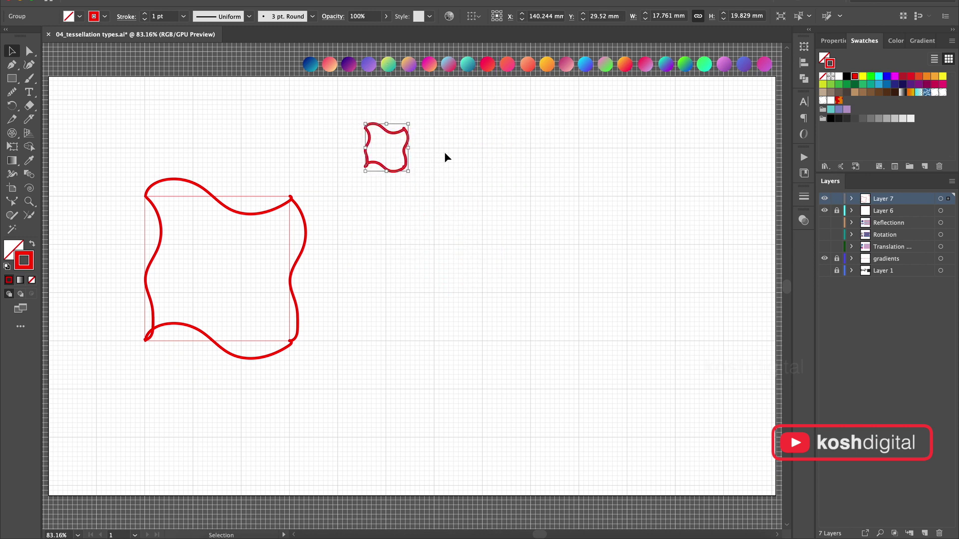
Step: Duplicate the small tile sideways so its edges interlock, repeating the copy to make a row of nine tiles
click(454, 144)
click(405, 135)
click(387, 141)
click(407, 145)
drag(405, 158, 443, 158)
key(super+d)
key(super+d)
key(super+d)
key(super+d)
key(super+d)
key(super+d)
key(super+d)
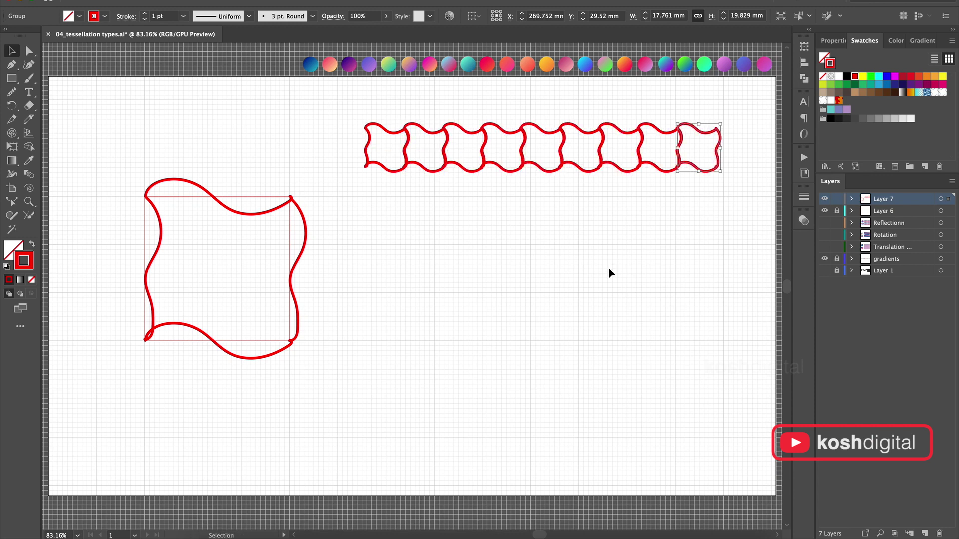
Step: Duplicate the whole row of tiles downward so it interlocks, repeating the copy to make eight rows
click(657, 223)
drag(710, 247, 390, 176)
key(super+d)
key(super+d)
key(super+d)
key(super+d)
key(super+d)
key(super+d)
click(558, 460)
Step: Paint two crossing diagonal strokes over the large tile, and undo them
key(b)
drag(174, 304, 270, 232)
mouse_move(187, 214)
mouse_down()
mouse_move(274, 300)
mouse_move(276, 316)
mouse_up()
key(super+z)
key(super+z)
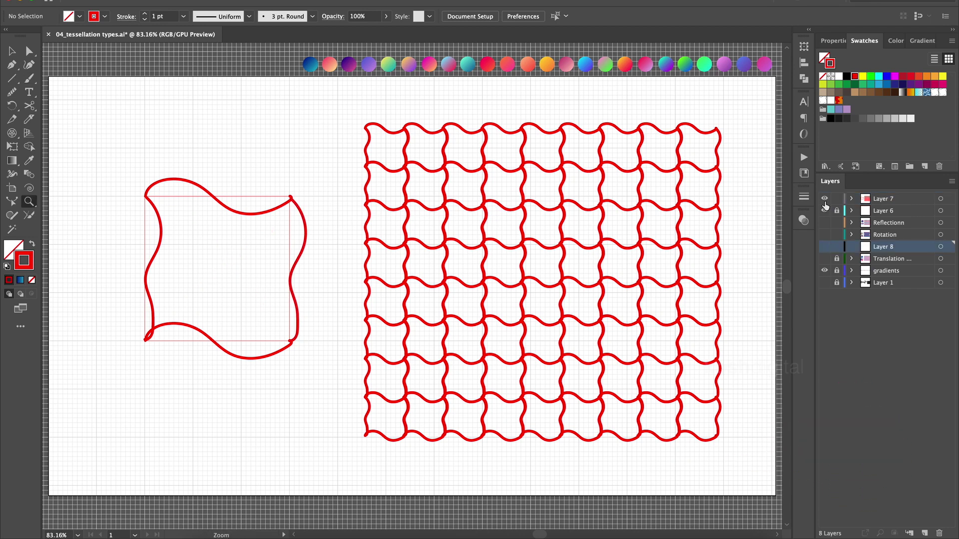
Step: Hide Layer 7 and Layer 6, and show the Translation layer and Layer 8
click(825, 198)
click(825, 211)
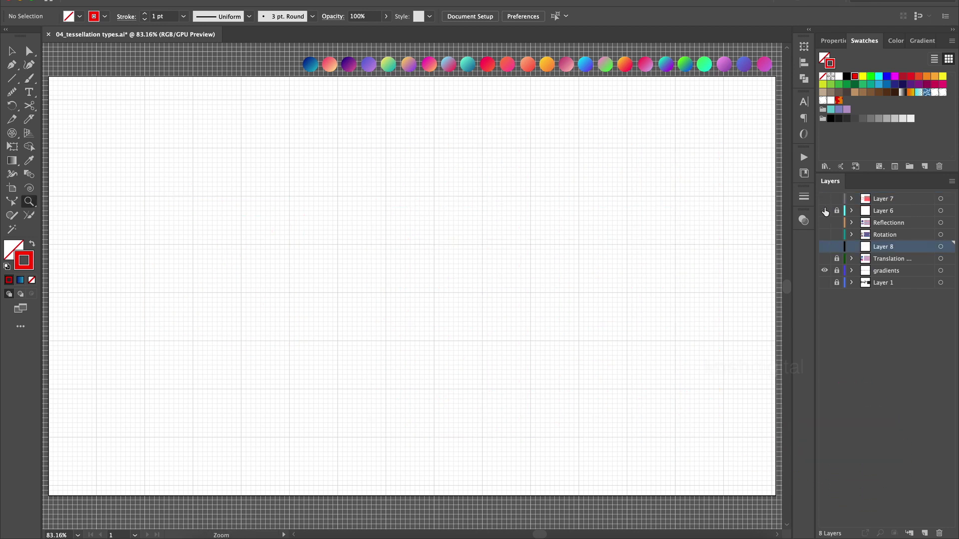
click(825, 258)
click(825, 246)
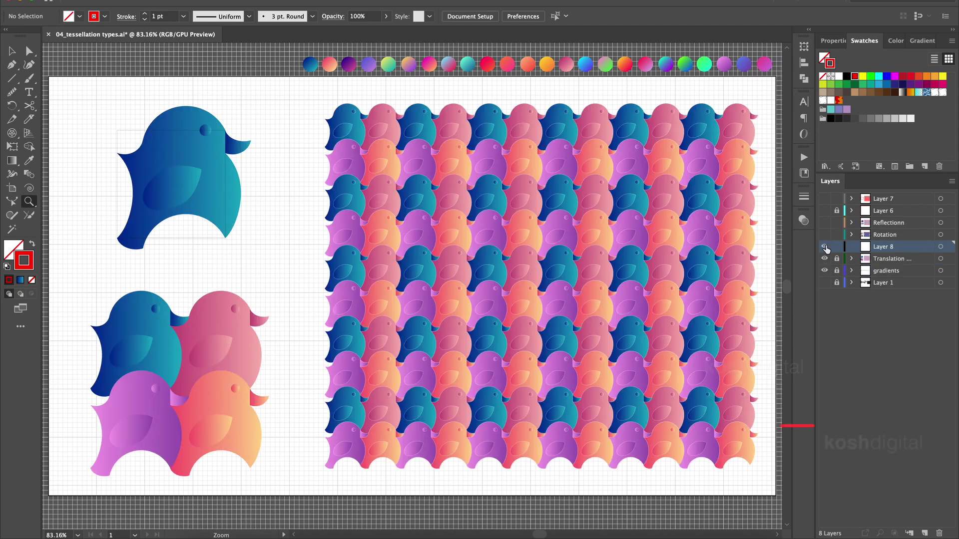
Step: Trace the large blue bird's bottom edge, from the foot across the arch to the right corner, with the Paintbrush
key(b)
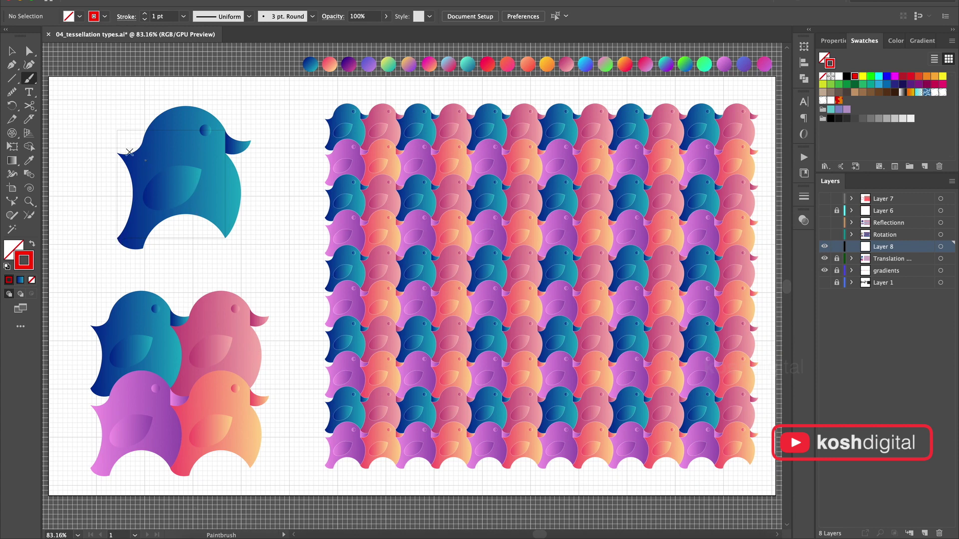
scroll(129, 152, up, 5)
scroll(126, 147, left, 2)
scroll(127, 147, up, 1)
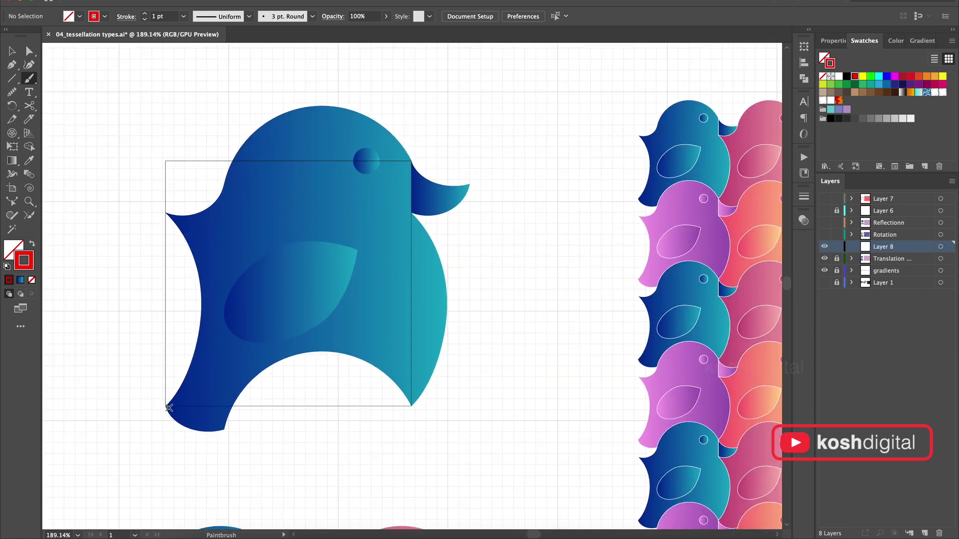
mouse_move(172, 417)
mouse_down()
mouse_move(223, 432)
mouse_move(242, 390)
mouse_move(297, 357)
mouse_move(365, 369)
mouse_move(413, 405)
mouse_up()
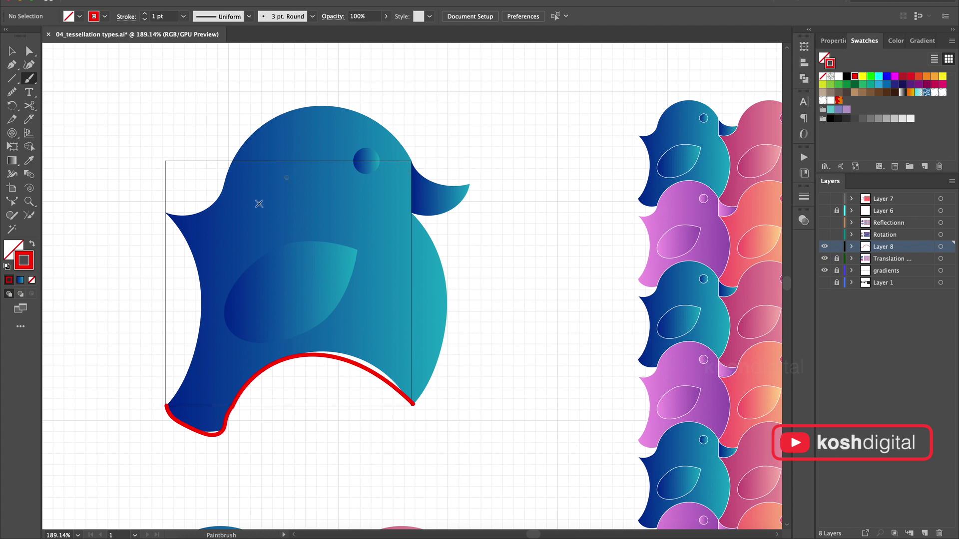
Step: Duplicate the traced bottom-edge stroke straight up onto the top edge of the bird's guide square
key(v)
click(282, 365)
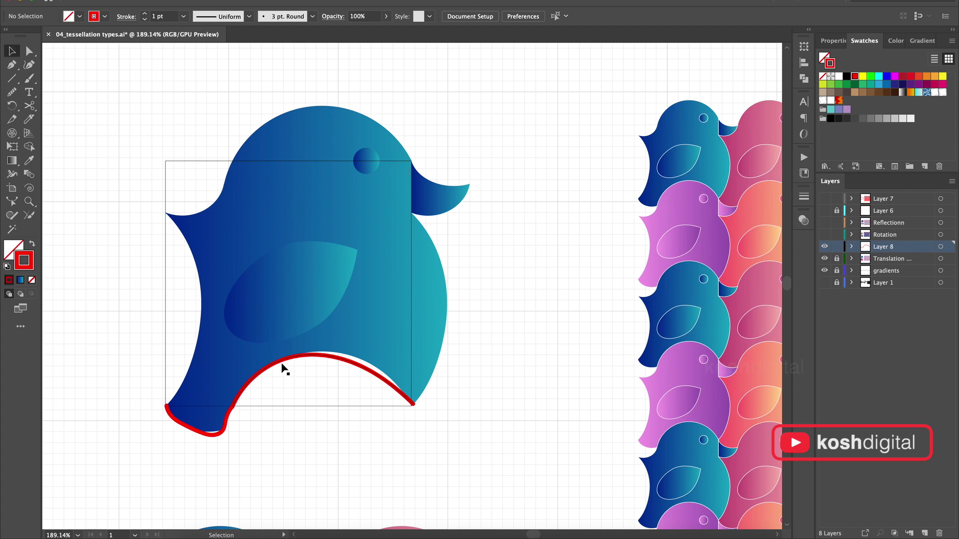
shift+click(208, 434)
mouse_move(287, 364)
mouse_down()
mouse_move(506, 287)
mouse_move(351, 125)
mouse_up()
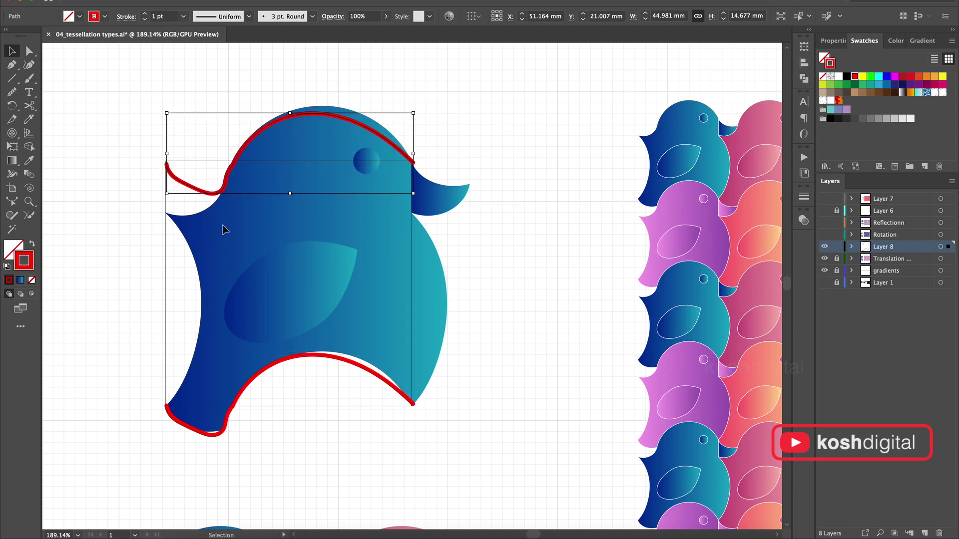
click(468, 400)
Step: Paint marks at the matching bulges and dips of the bird's top and bottom strokes
key(b)
mouse_move(324, 373)
mouse_down()
mouse_move(314, 398)
mouse_move(325, 388)
mouse_up()
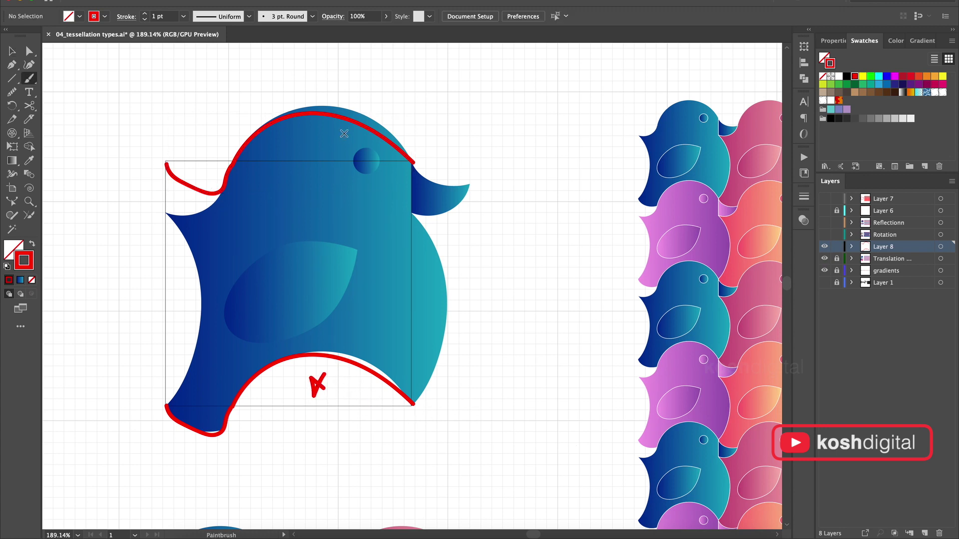
mouse_move(302, 175)
mouse_down()
mouse_move(317, 141)
mouse_move(322, 162)
mouse_up()
drag(210, 143, 205, 172)
mouse_move(198, 161)
mouse_down()
mouse_move(204, 172)
mouse_move(215, 161)
mouse_up()
mouse_move(200, 391)
mouse_down()
mouse_move(200, 422)
mouse_move(208, 416)
mouse_up()
Step: Undo the marks painted around the bird's top and bottom strokes
key(super+z)
key(super+z)
key(super+z)
key(super+z)
key(super+z)
key(super+z)
key(super+z)
key(super+z)
key(super+z)
key(super+z)
Step: Trace the bird's beak and right edge down to the bottom corner, and duplicate the stroke horizontally onto the left edge
mouse_move(416, 164)
mouse_down()
mouse_move(440, 190)
mouse_move(470, 182)
mouse_move(460, 202)
mouse_move(413, 209)
mouse_move(449, 277)
mouse_move(450, 329)
mouse_move(415, 409)
mouse_up()
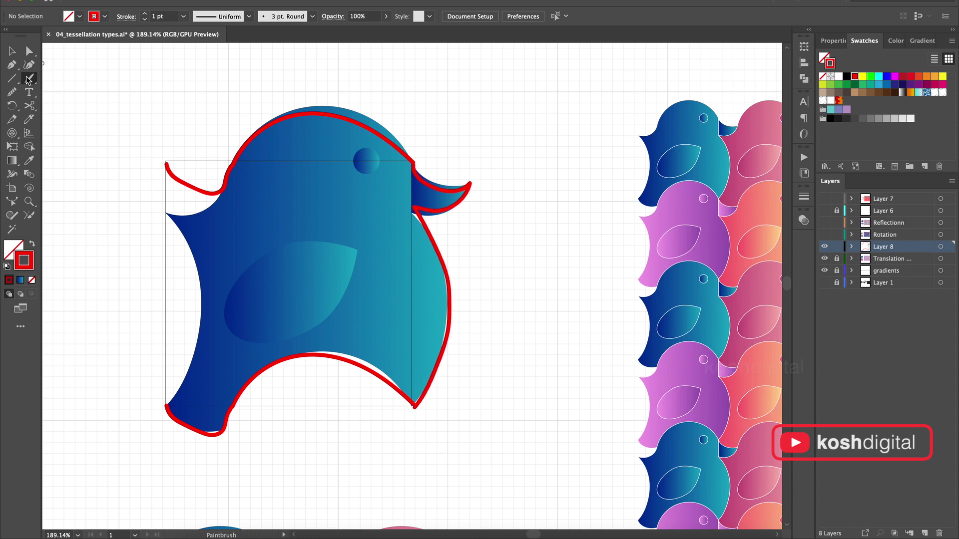
click(12, 51)
click(442, 258)
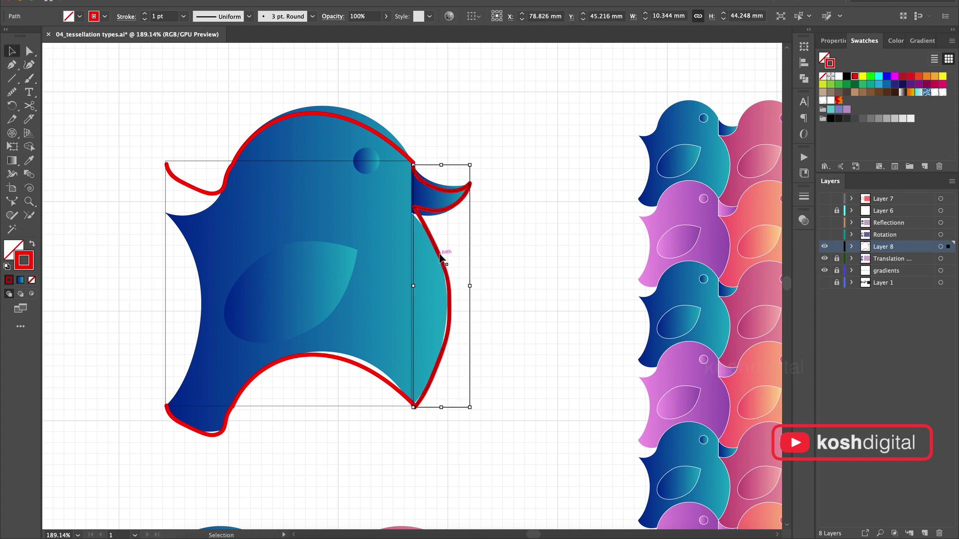
drag(430, 243, 189, 235)
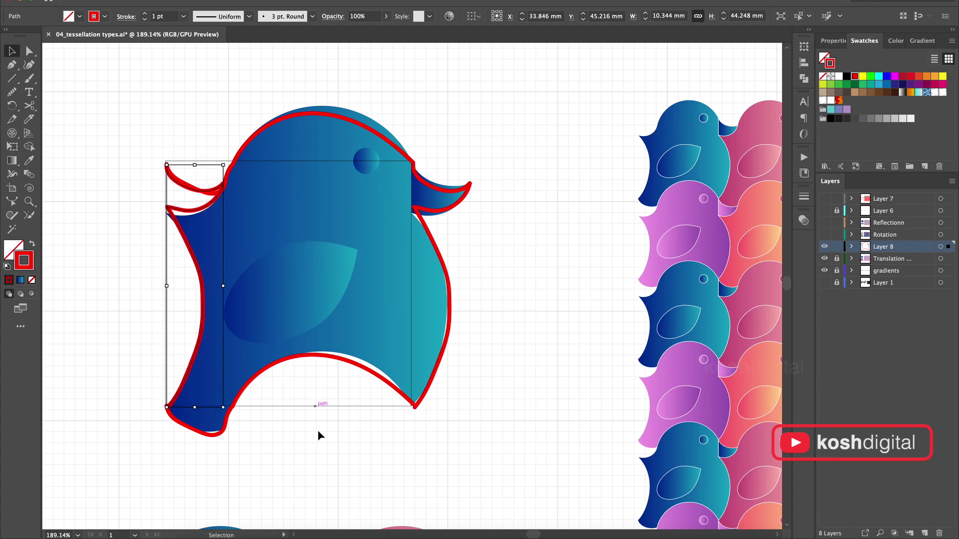
click(318, 451)
Step: Paint arrows at the bird's side curves, and mark the beak and the matching notch on the left
key(b)
drag(150, 353, 180, 325)
drag(388, 320, 427, 304)
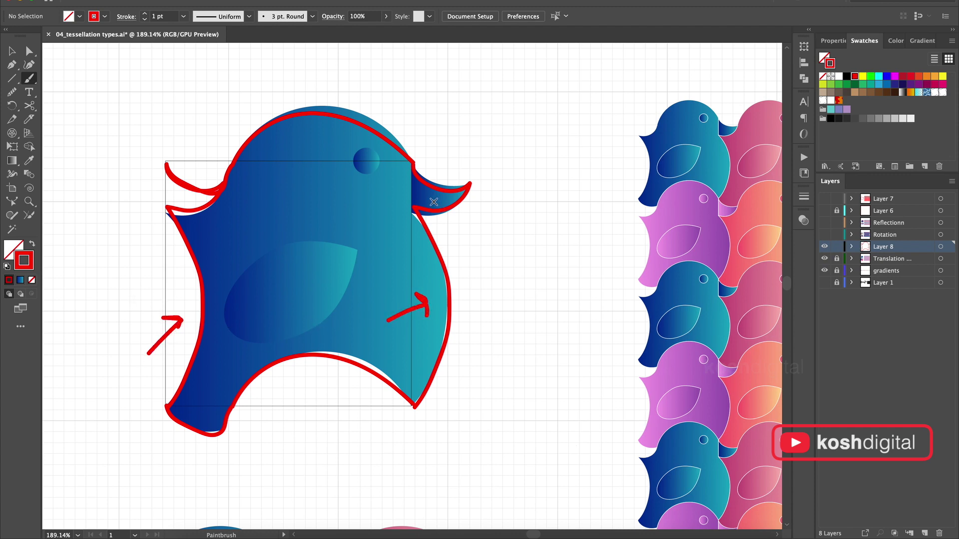
mouse_move(192, 141)
mouse_down()
mouse_move(160, 144)
mouse_move(220, 208)
mouse_move(160, 145)
mouse_move(170, 152)
mouse_up()
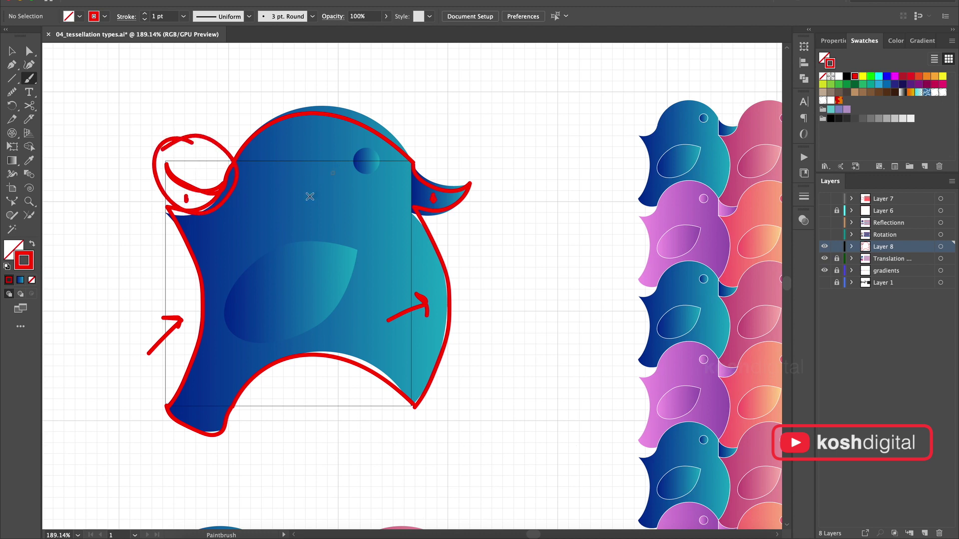
Step: Undo the arrows and marks at the bird's sides, and redo the stroke copied onto the left edge
key(super+z)
key(super+z)
key(super+z)
key(super+z)
key(super+z)
key(super+z)
key(super+z)
key(super+z)
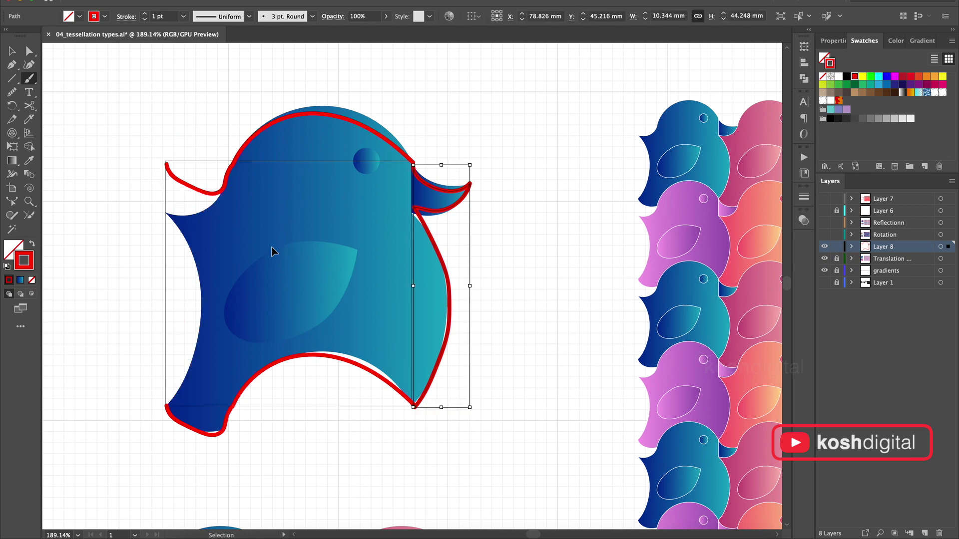
click(131, 1)
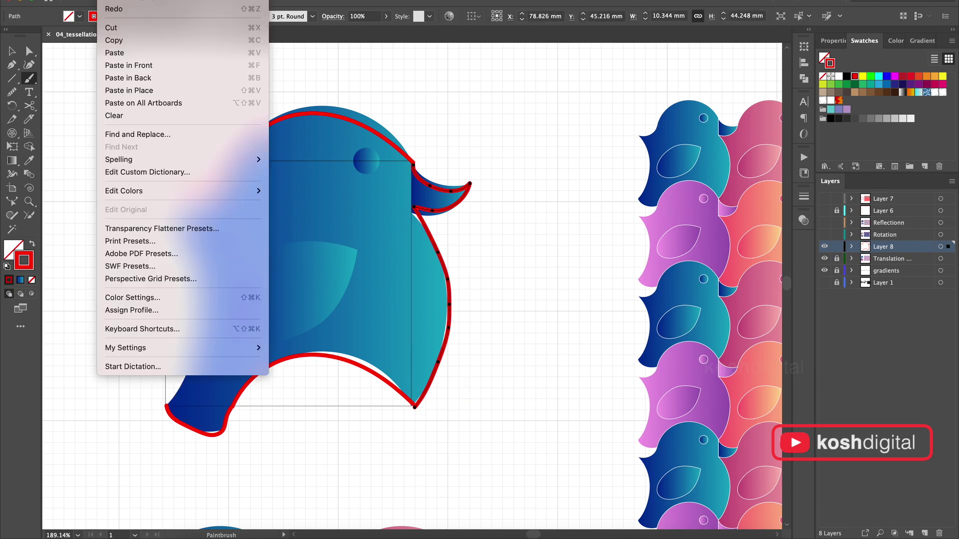
click(135, 7)
Step: Group the four traced strokes of the bird outline and scale the group down to about 22.9 × 24.3 mm
drag(210, 132, 481, 384)
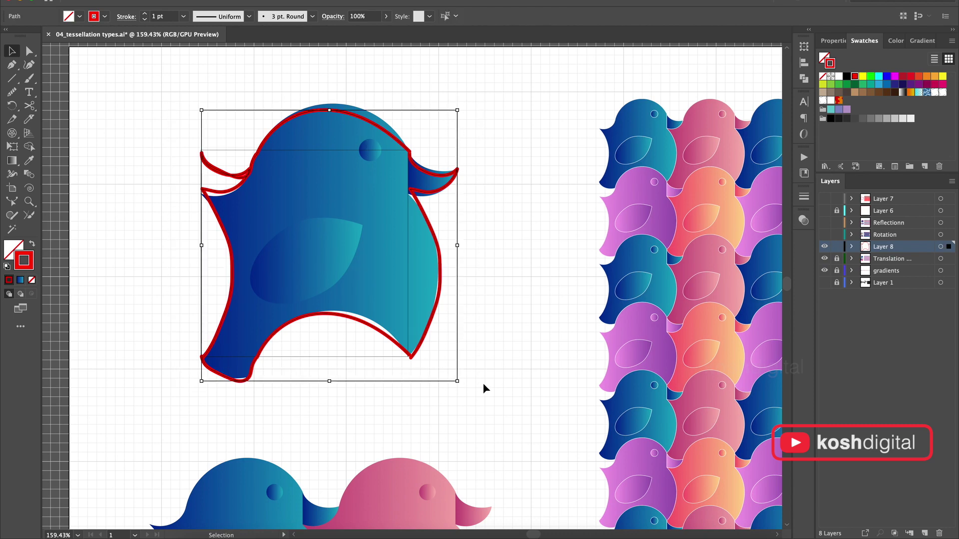
scroll(449, 201, down, 2)
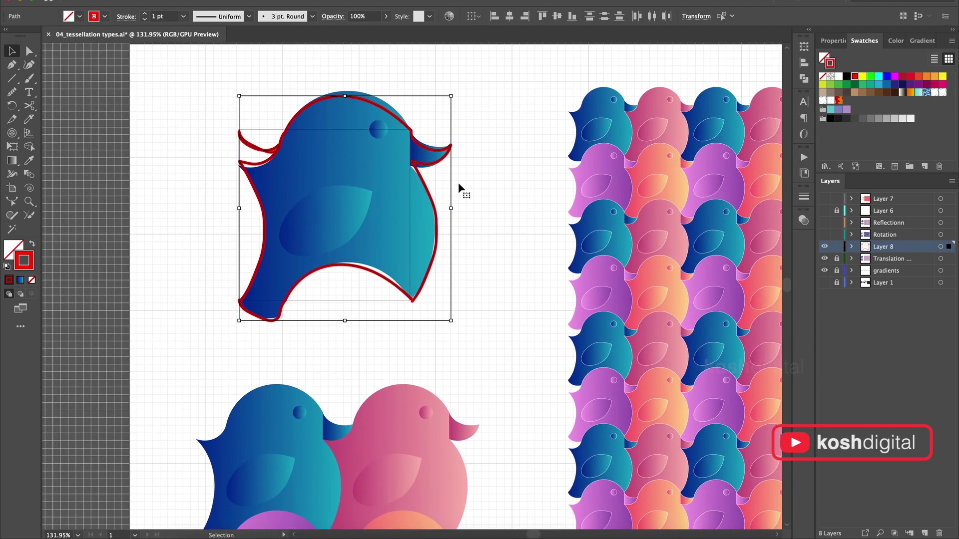
click(456, 188)
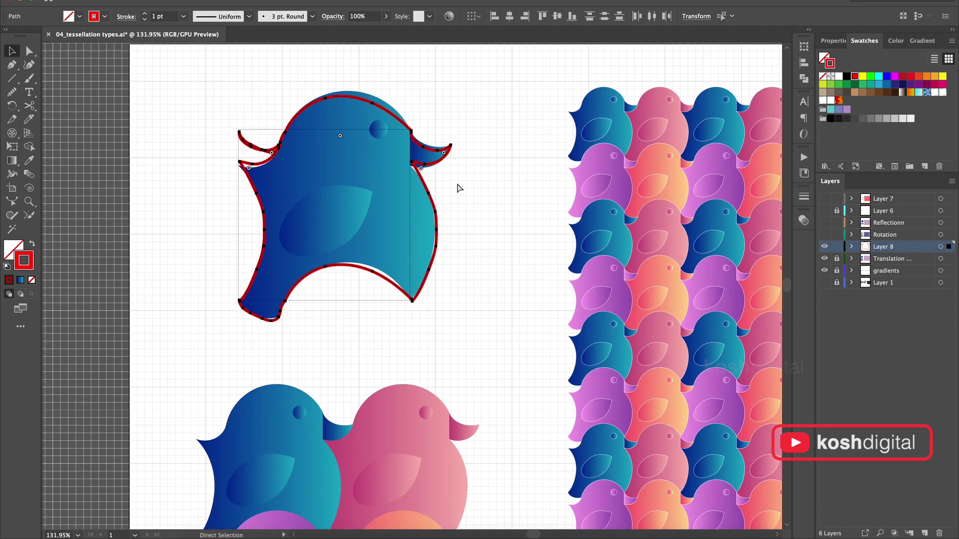
click(449, 148)
drag(454, 92, 375, 259)
Step: Duplicate the small bird outline downward so it interlocks, repeating the copy to make a column of five
scroll(378, 226, up, 2)
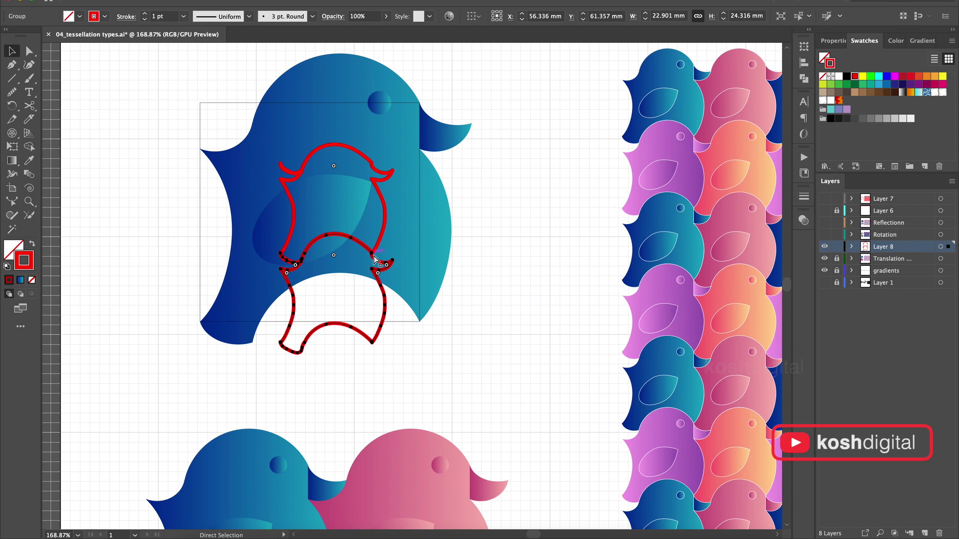
key(ctrl+d)
key(ctrl+d)
key(ctrl+d)
click(429, 346)
Step: Duplicate the whole column of bird outlines sideways so it interlocks, repeating the copy to make five columns
scroll(428, 346, down, 2)
scroll(428, 347, down, 2)
click(391, 221)
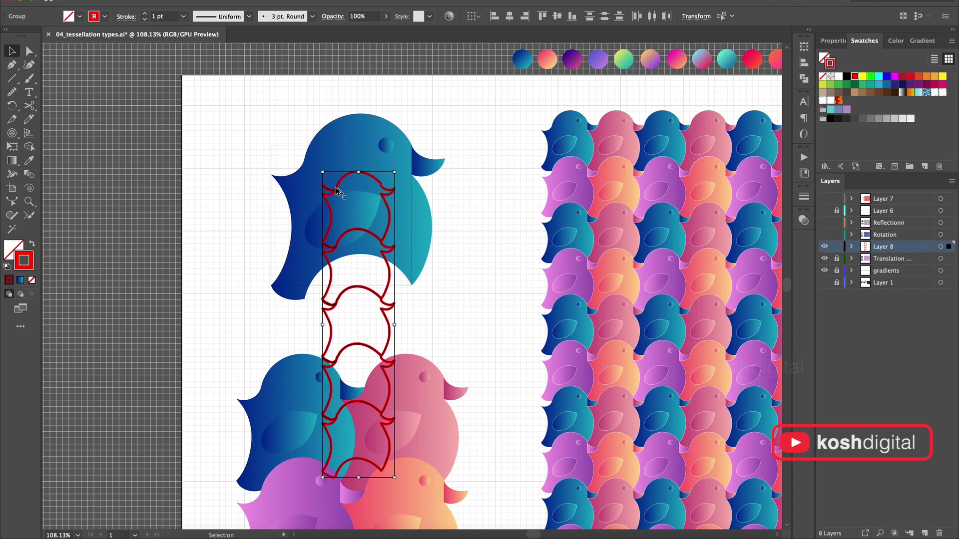
drag(335, 189, 398, 191)
key(ctrl+d)
key(ctrl+d)
key(ctrl+d)
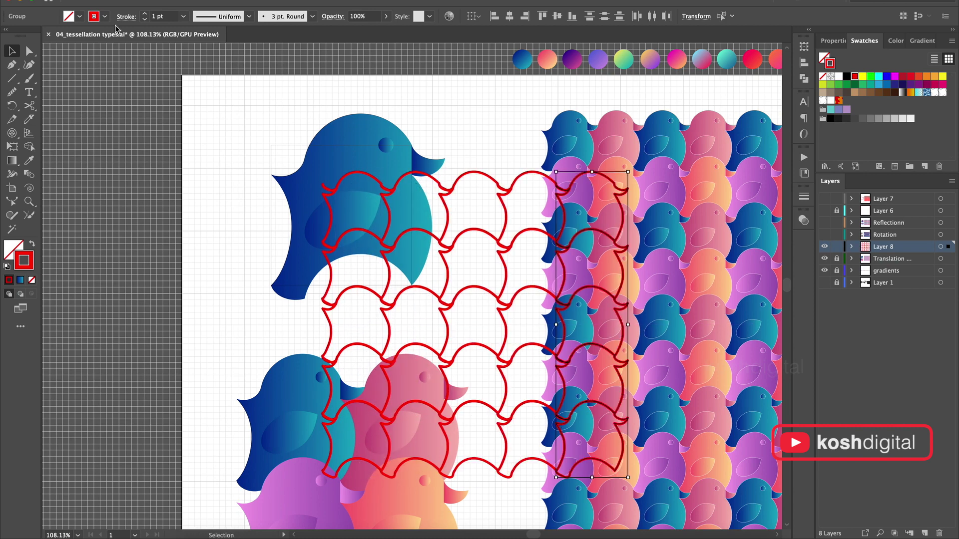
Step: Examine how the copied bird outlines interlock across the grid
click(231, 128)
scroll(368, 200, up, 2)
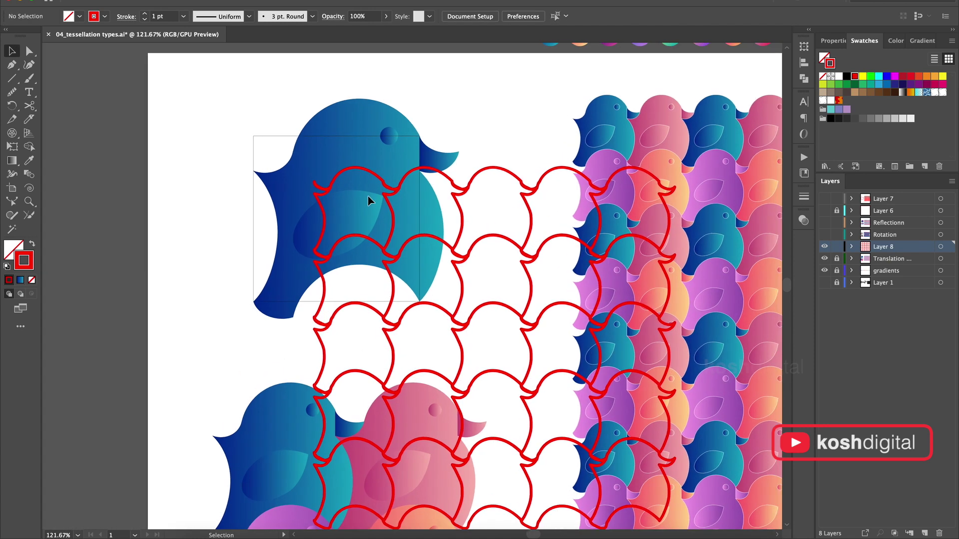
scroll(368, 200, right, 4)
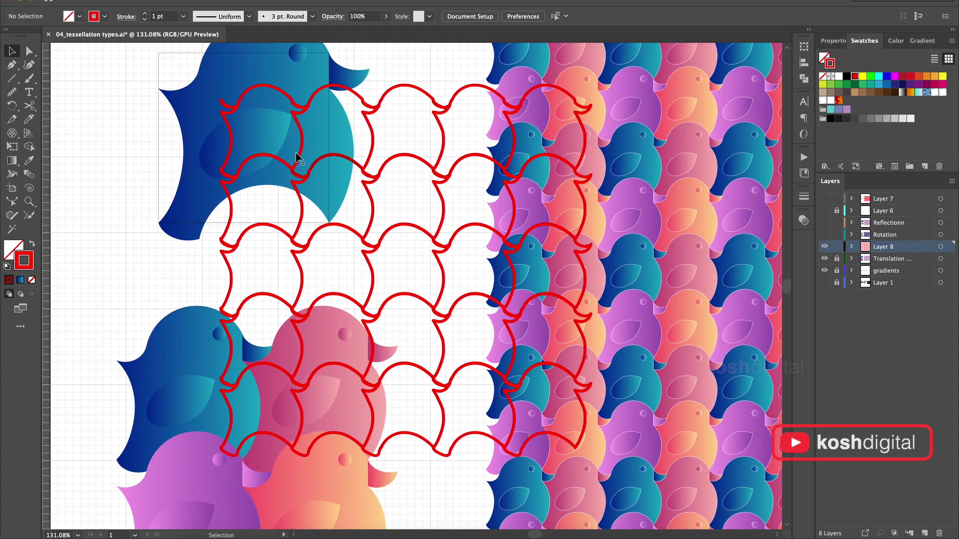
key(z)
key(ctrl+0)
click(824, 246)
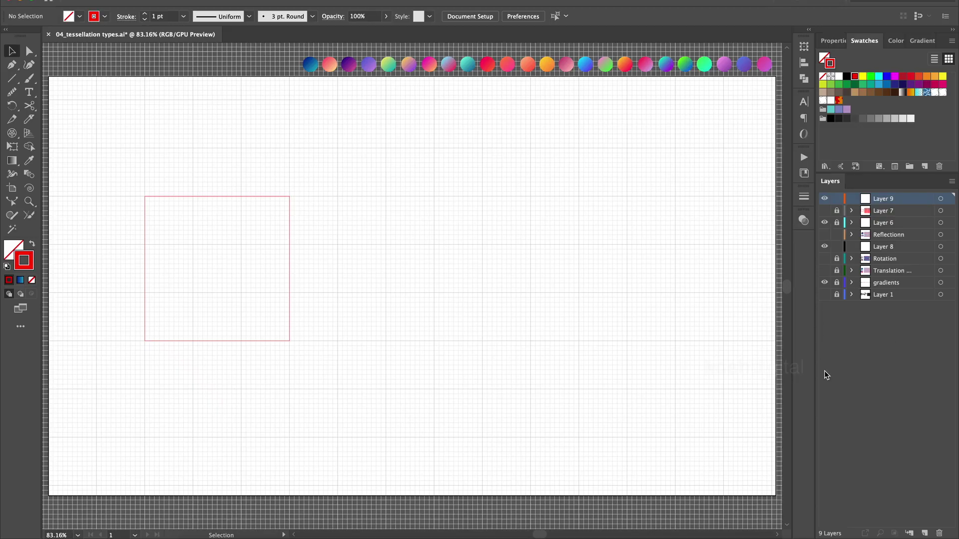
Step: Paint a wavy brush stroke along the square's top and bottom edges, adding arrows inside that point toward the right and left edges
key(b)
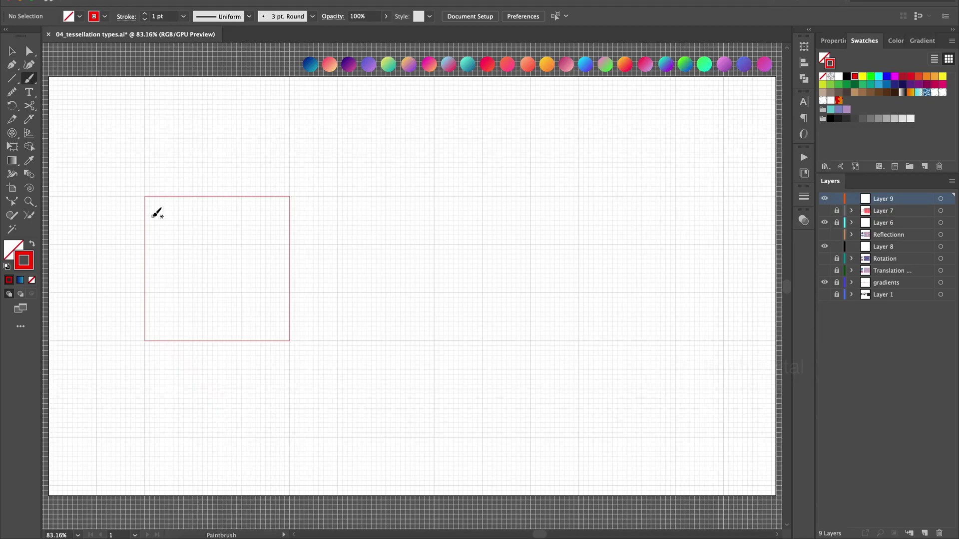
drag(152, 195, 277, 194)
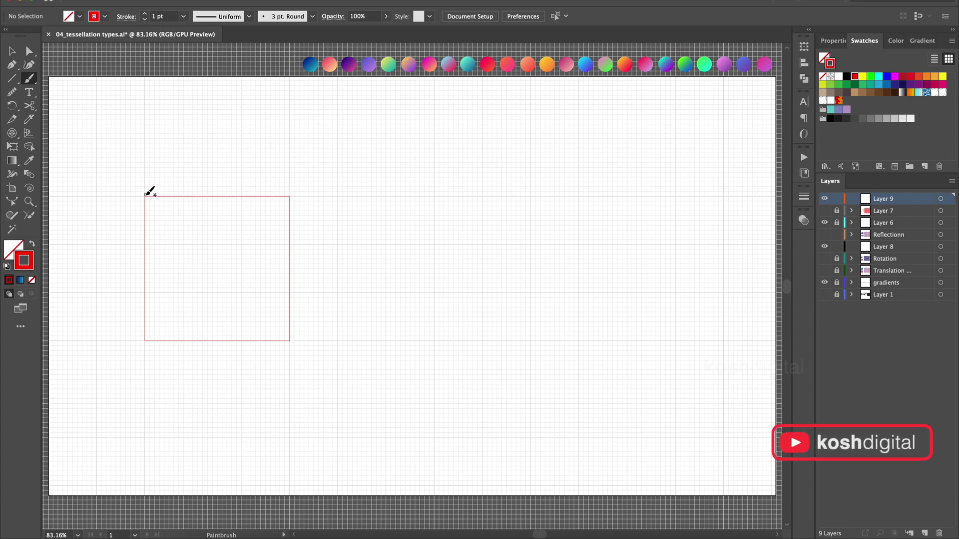
mouse_move(145, 194)
mouse_down()
mouse_move(168, 179)
mouse_move(205, 178)
mouse_move(235, 202)
mouse_move(288, 196)
mouse_up()
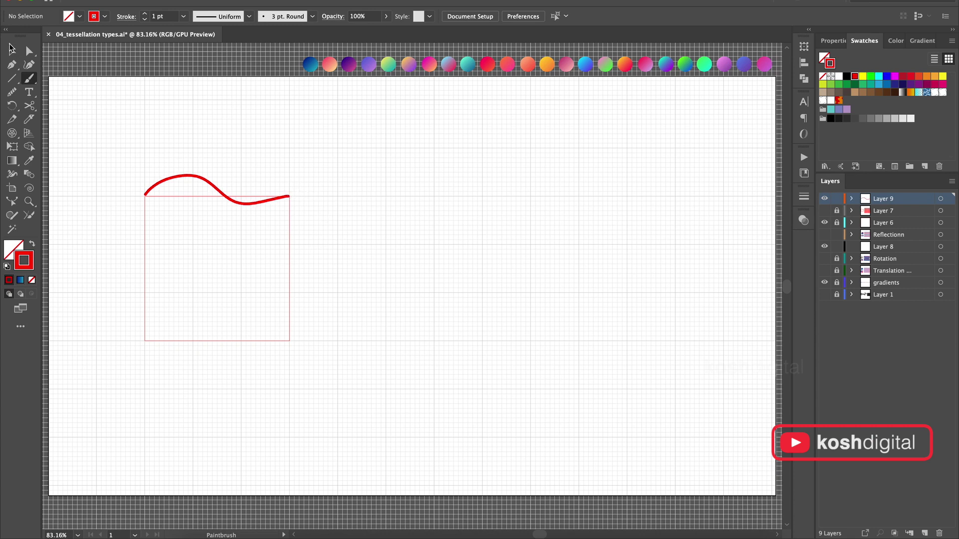
mouse_move(207, 205)
mouse_down()
mouse_move(216, 240)
mouse_move(260, 273)
mouse_move(277, 272)
mouse_move(270, 257)
mouse_move(263, 280)
mouse_up()
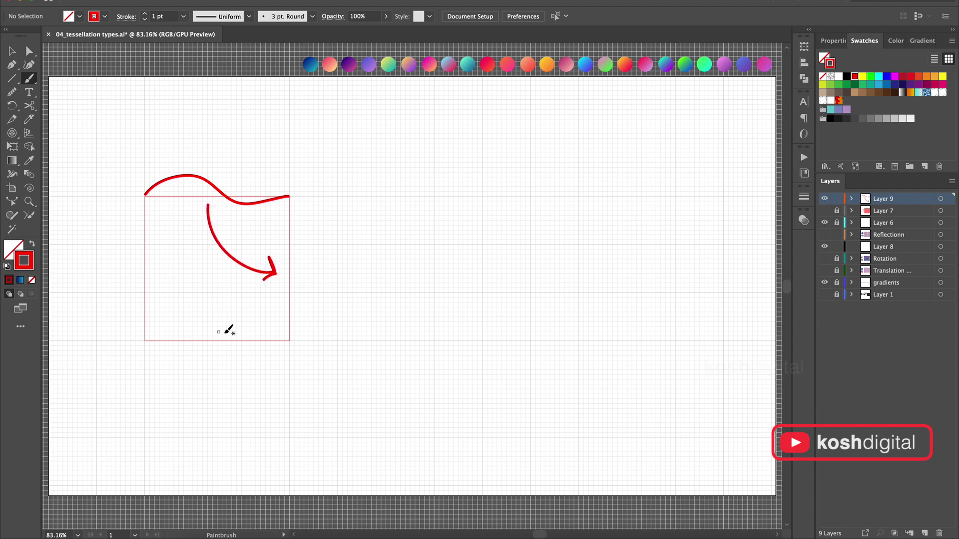
mouse_move(289, 341)
mouse_down()
mouse_move(225, 363)
mouse_move(164, 331)
mouse_move(145, 341)
mouse_up()
mouse_move(191, 315)
mouse_down()
mouse_move(184, 287)
mouse_move(158, 276)
mouse_up()
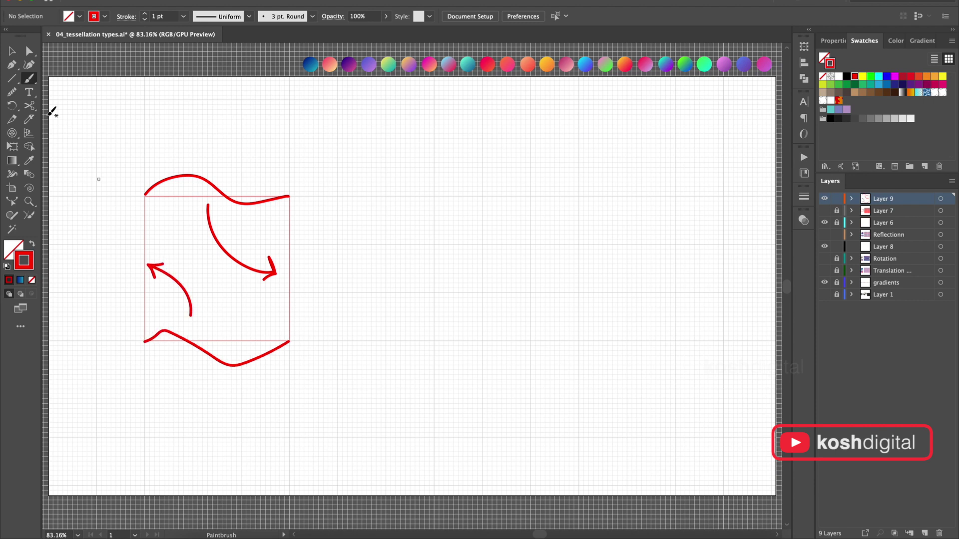
Step: Undo both arrows painted inside the square, keeping the top and bottom edge strokes
click(12, 51)
key(super+z)
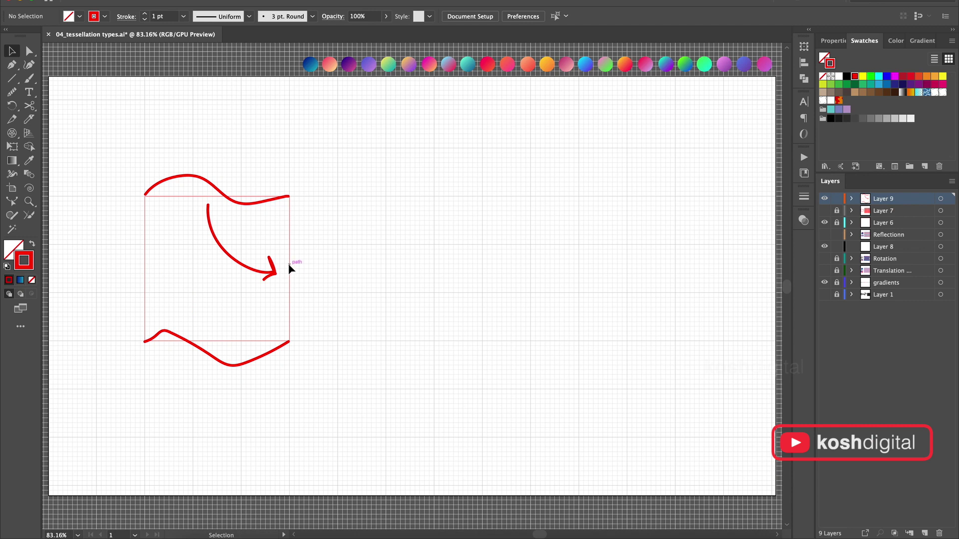
key(super+z)
key(super+z)
Step: Rotate a copy of the top edge stroke 90° about the square's top-right corner onto the right edge
drag(307, 156, 262, 234)
click(13, 106)
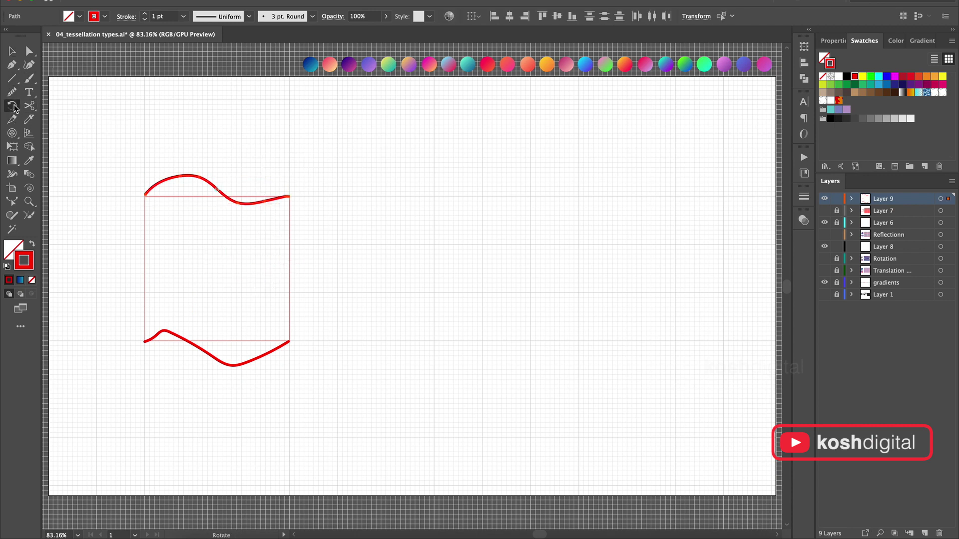
alt+click(289, 197)
click(81, 449)
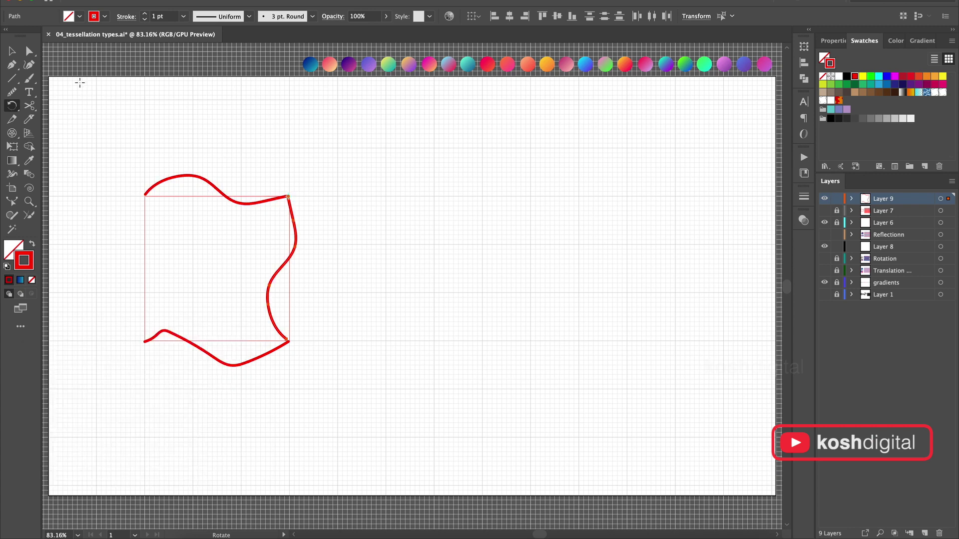
Step: Rotate a copy of the bottom edge stroke 90° about the square's bottom-left corner onto the left edge
click(12, 51)
click(231, 315)
drag(232, 315, 152, 381)
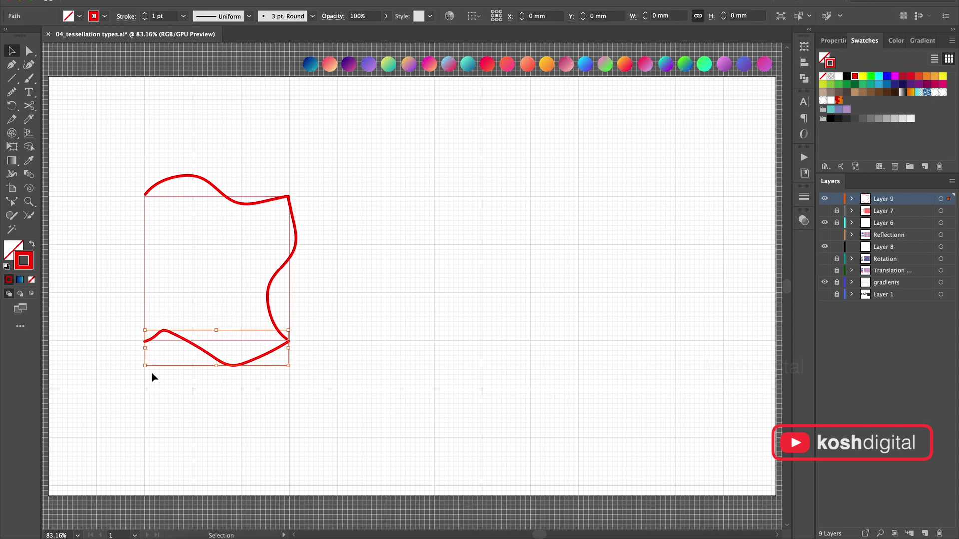
click(11, 106)
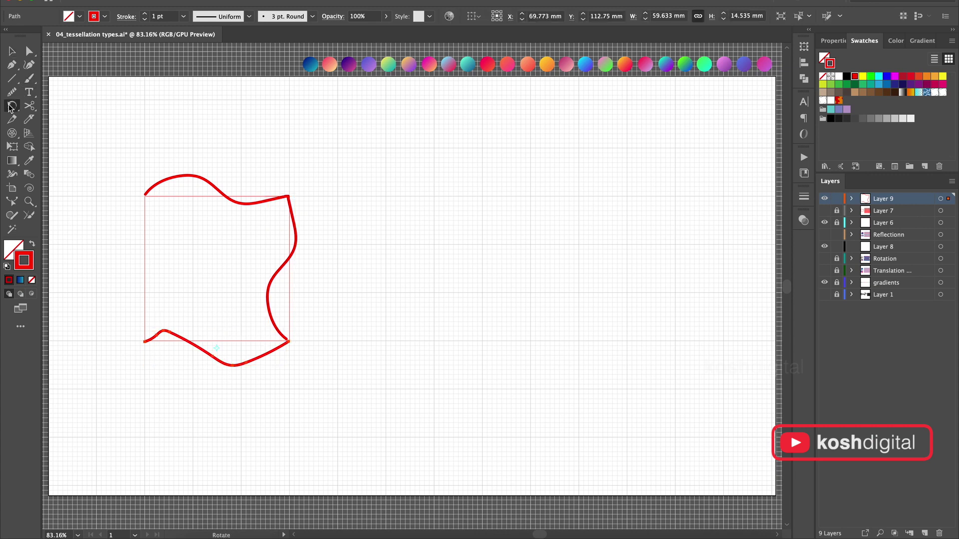
alt+click(145, 343)
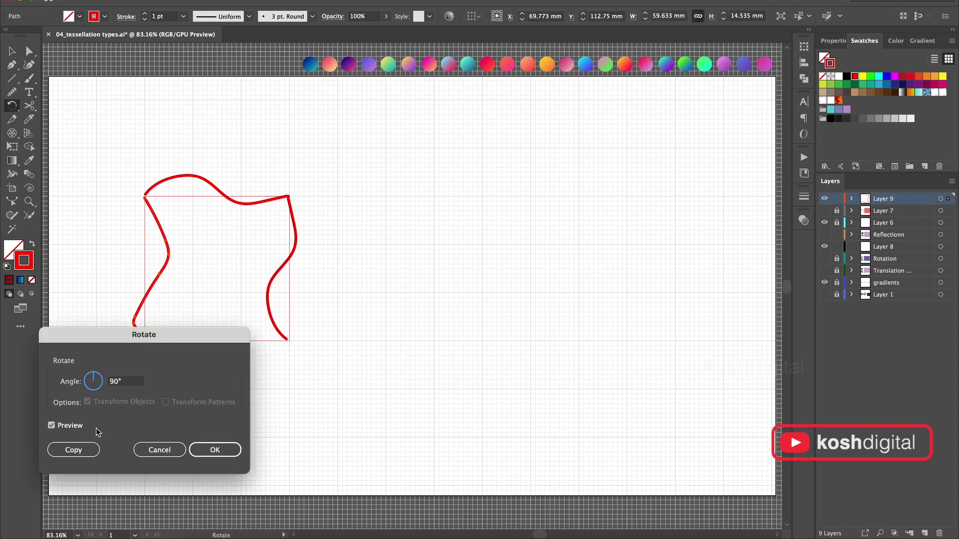
click(73, 450)
click(12, 51)
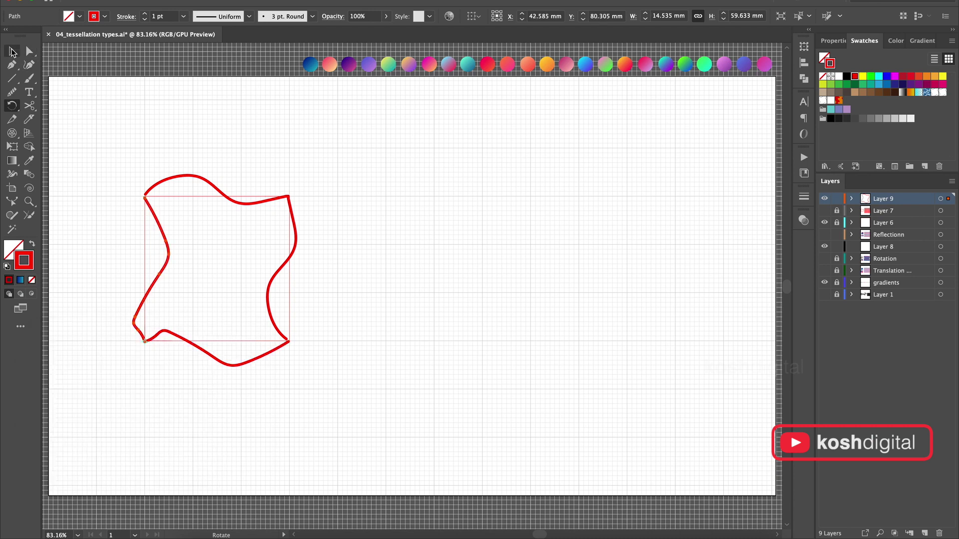
Step: Group the four edge strokes and place a copy of the tile, scaled down to about 20.6 × 24.1 mm, in the empty area beside the original
click(132, 103)
drag(126, 156, 325, 397)
key(v)
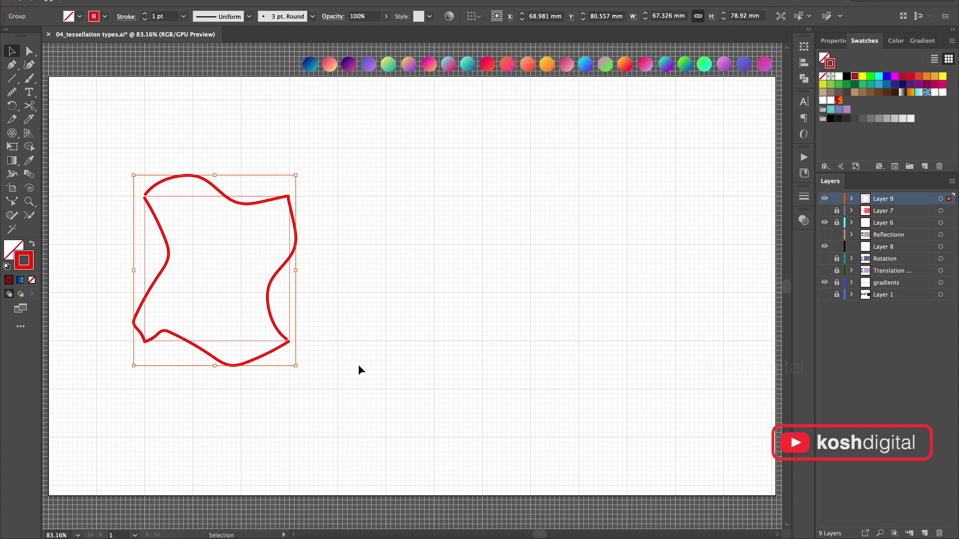
click(402, 330)
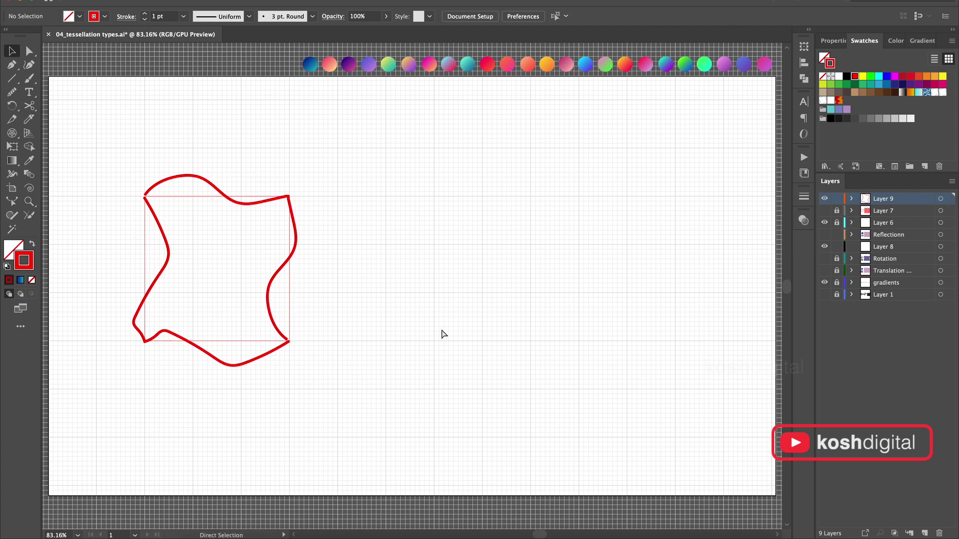
key(ctrl+v)
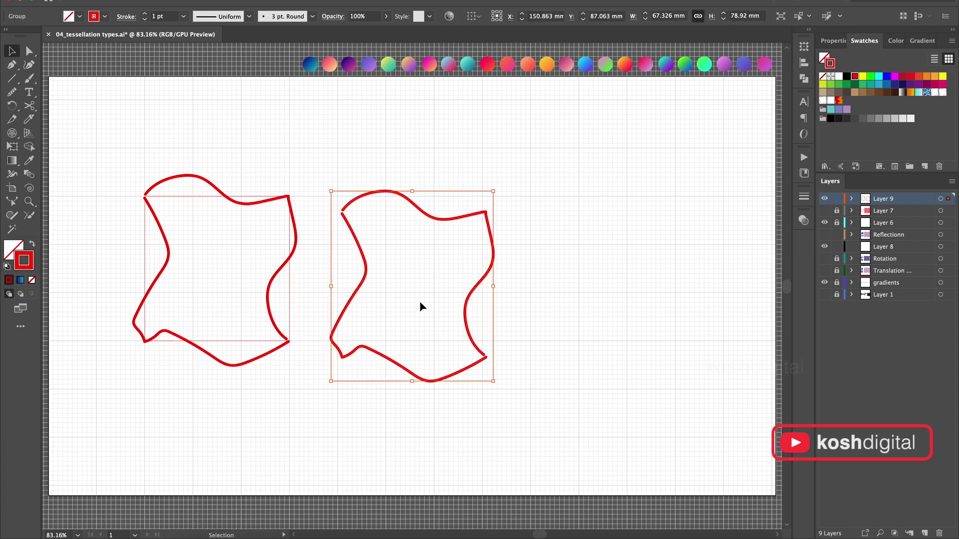
drag(493, 382, 437, 315)
drag(424, 269, 462, 156)
Step: Rotate a copy of the small tile 90° about its top-right corner, repeating the copy to form a four-tile cluster
click(531, 239)
drag(407, 131, 514, 236)
click(16, 106)
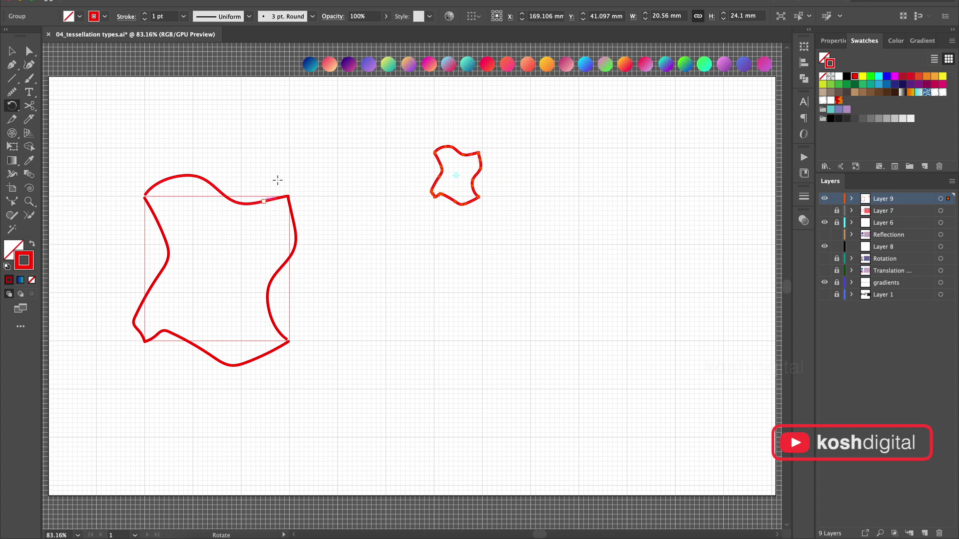
alt+click(479, 151)
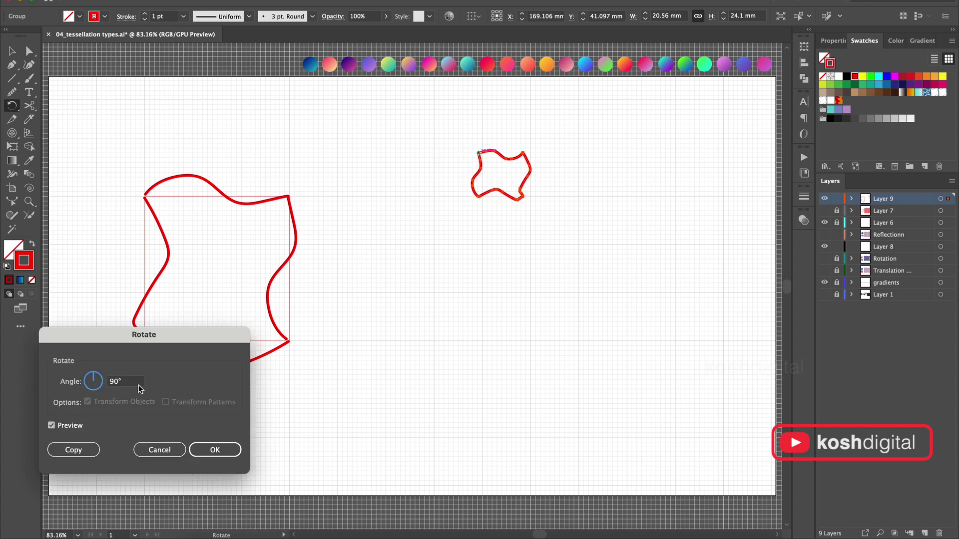
click(74, 450)
key(ctrl+d)
key(ctrl+d)
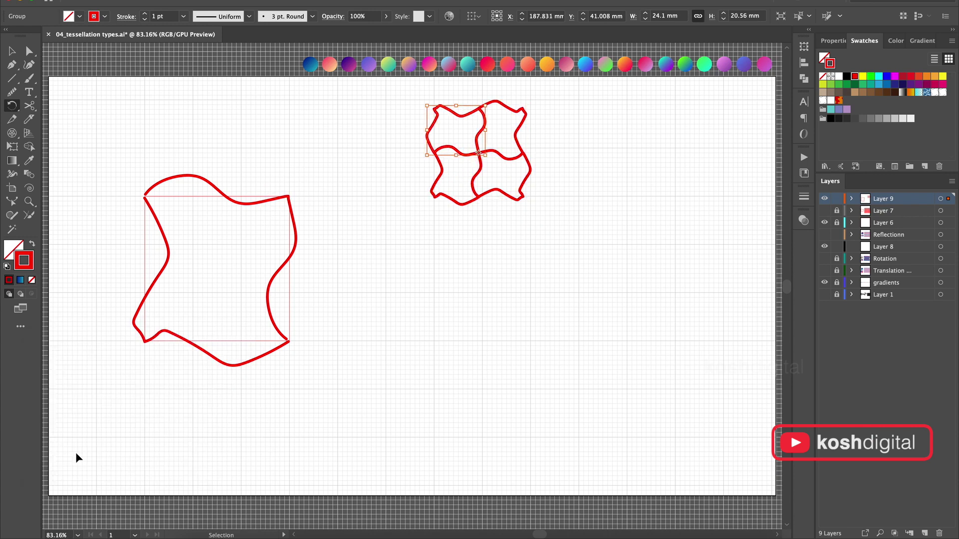
Step: Duplicate the four-tile cluster downward so it interlocks, repeating the copy to make a column of four clusters
click(12, 50)
drag(580, 215, 399, 92)
drag(524, 113, 518, 200)
key(ctrl+d)
key(ctrl+d)
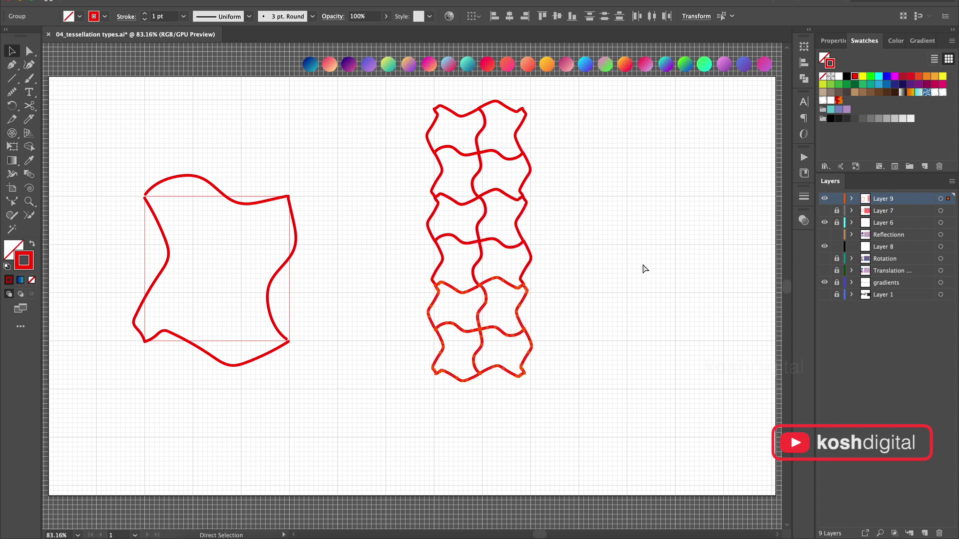
Step: Duplicate the whole column of clusters sideways so it interlocks, repeating the copy to make four columns
drag(408, 95, 567, 493)
drag(436, 111, 522, 113)
key(ctrl+d)
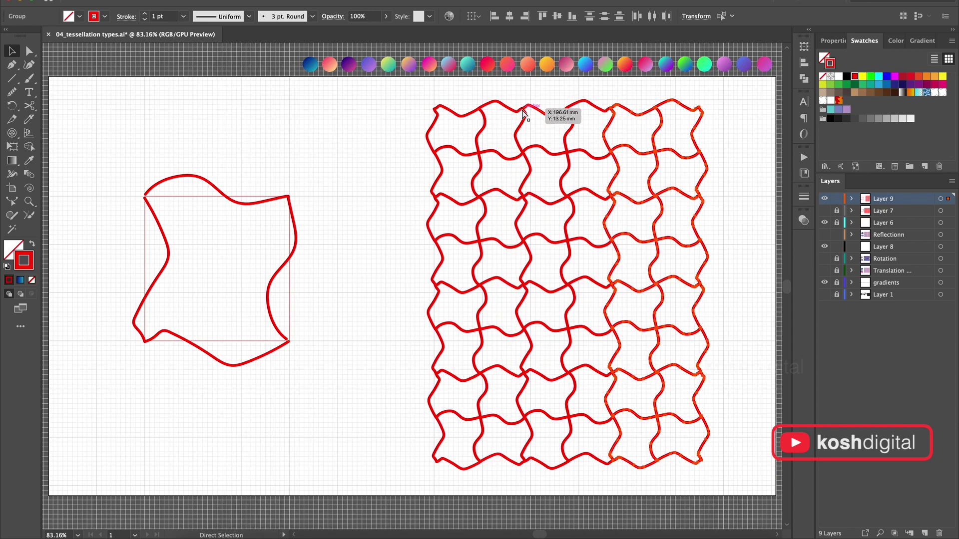
key(ctrl+d)
Step: Move the entire tile grid closer to the large tile so it fits within the artboard
drag(759, 96, 408, 440)
drag(645, 288, 587, 286)
click(329, 279)
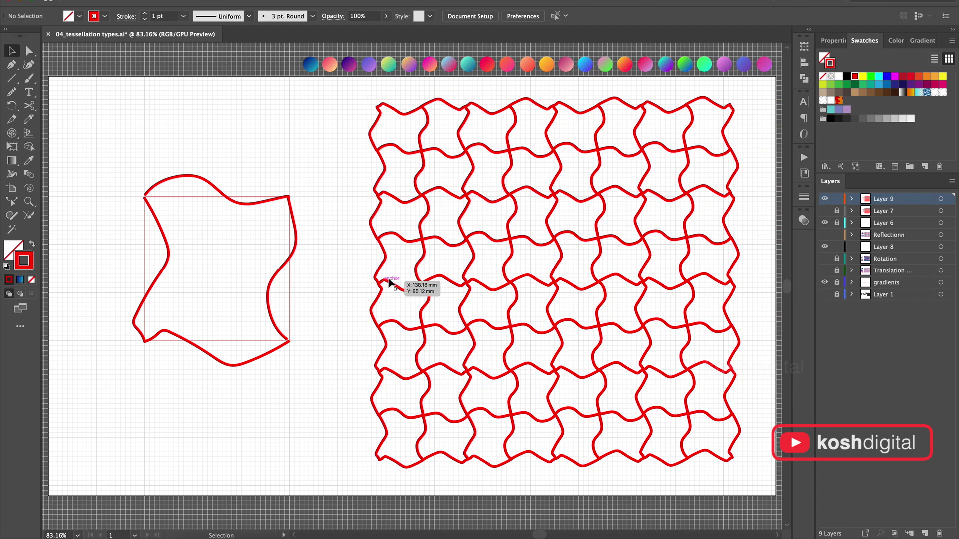
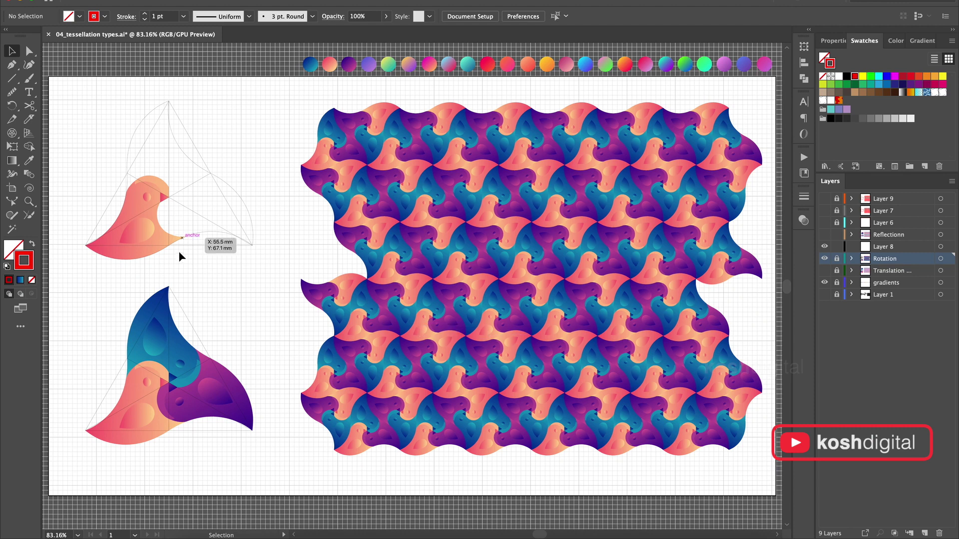
Step: On Layer 8, paint a curved brush stroke along the orange bird's back, from the triangle's lower-left corner to its left side's midpoint
scroll(128, 93, up, 5)
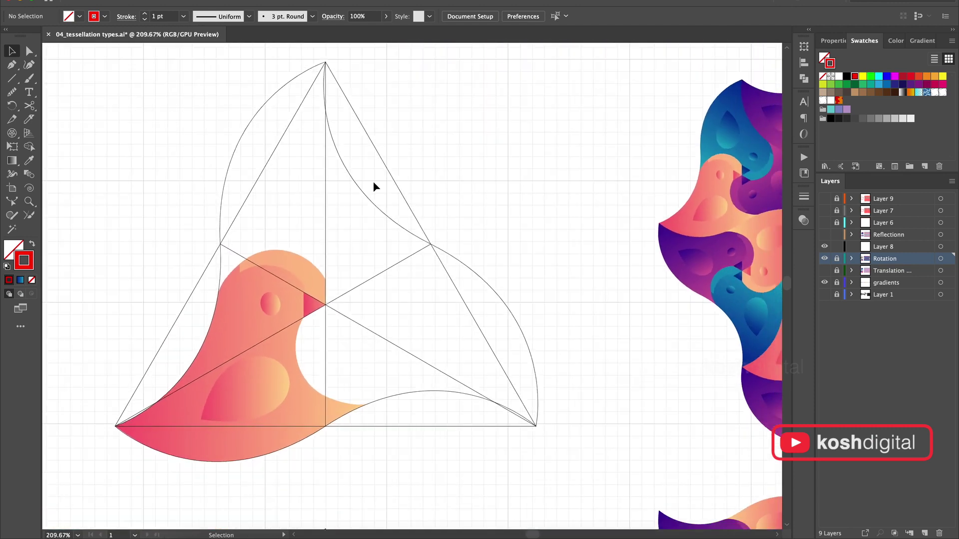
key(b)
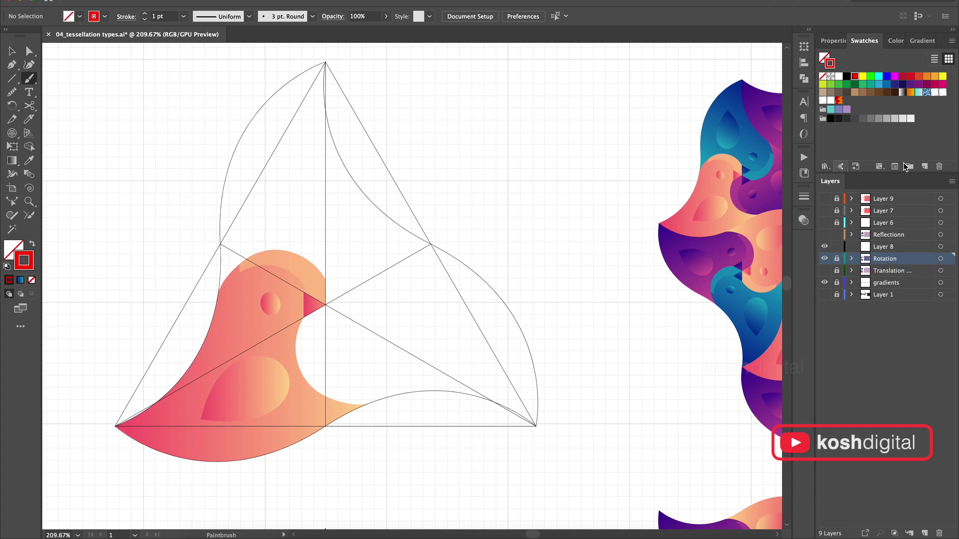
click(925, 248)
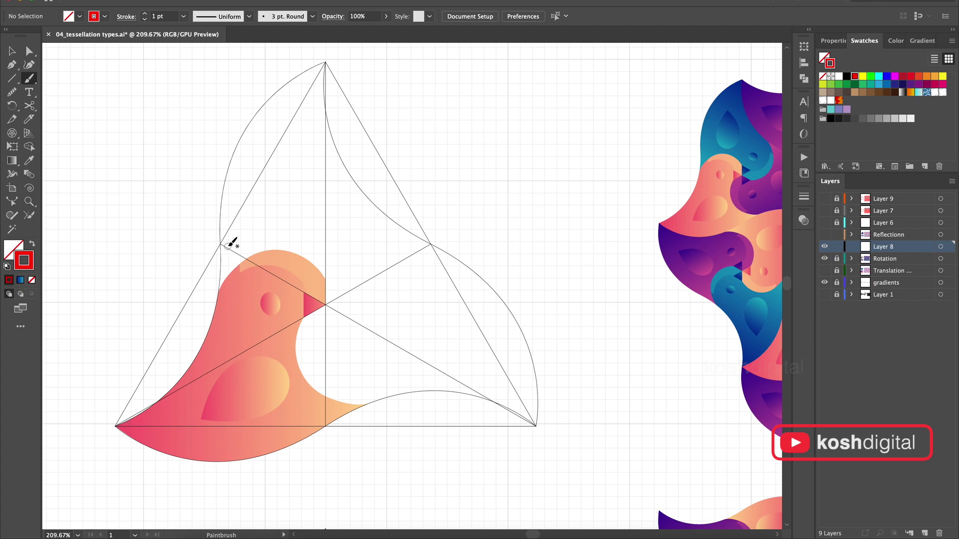
mouse_move(118, 424)
mouse_down()
mouse_move(166, 402)
mouse_move(202, 360)
mouse_move(222, 245)
mouse_up()
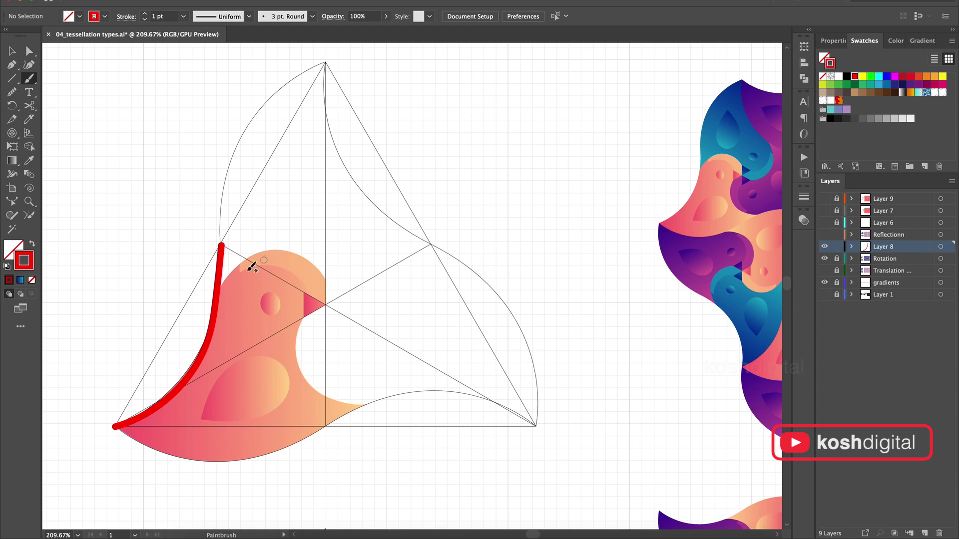
Step: Rotate a copy of the bird's back stroke by -60° about the triangle's lower-left corner, onto the bird's belly
click(14, 48)
click(220, 274)
click(13, 107)
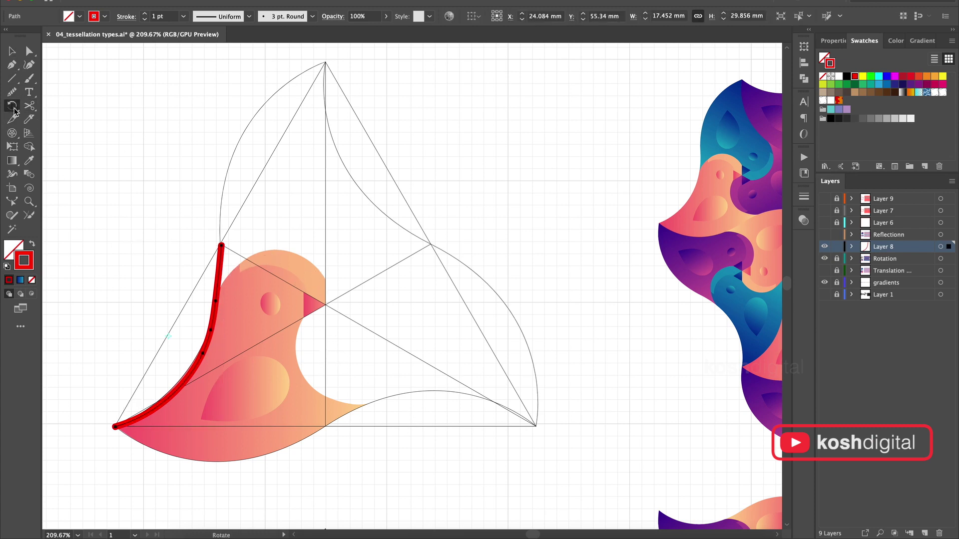
alt+click(115, 427)
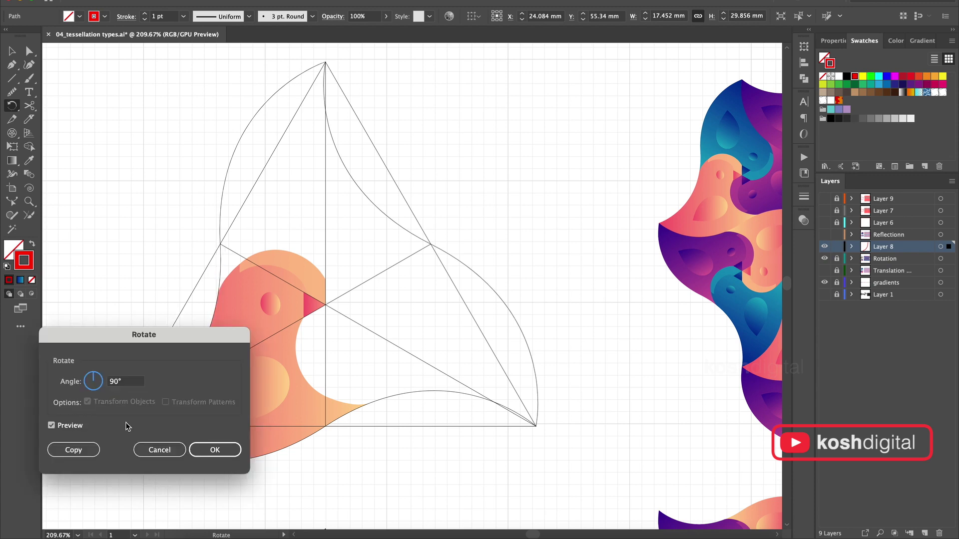
click(116, 382)
text(60)
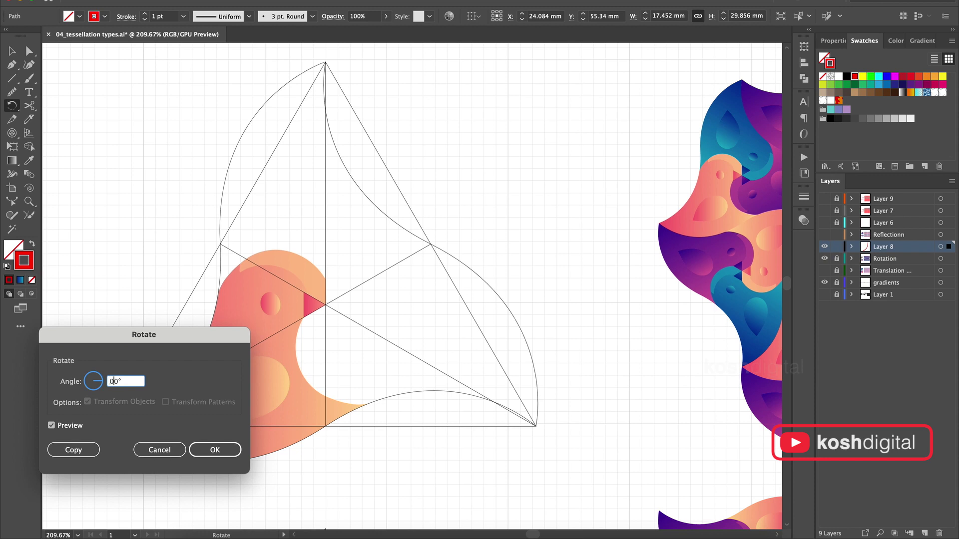
click(51, 425)
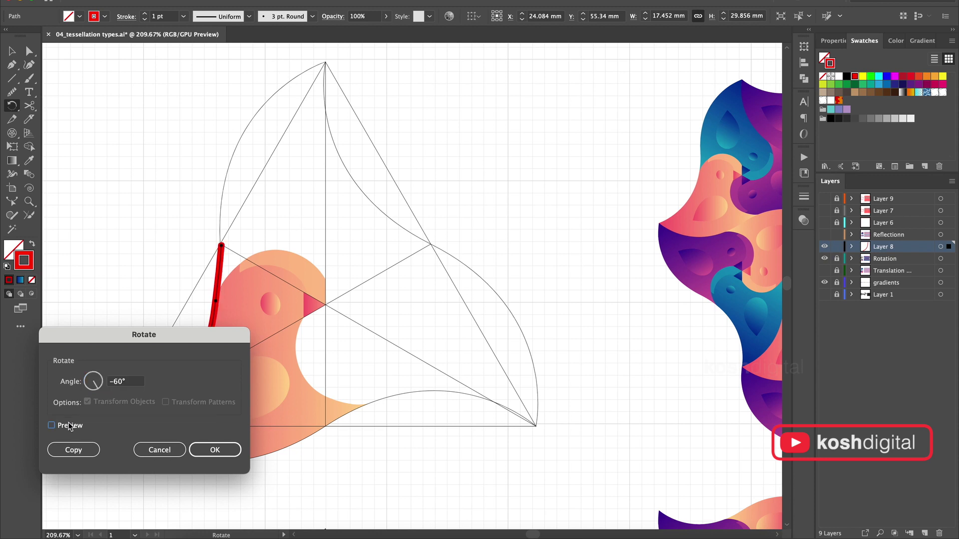
click(52, 425)
click(73, 450)
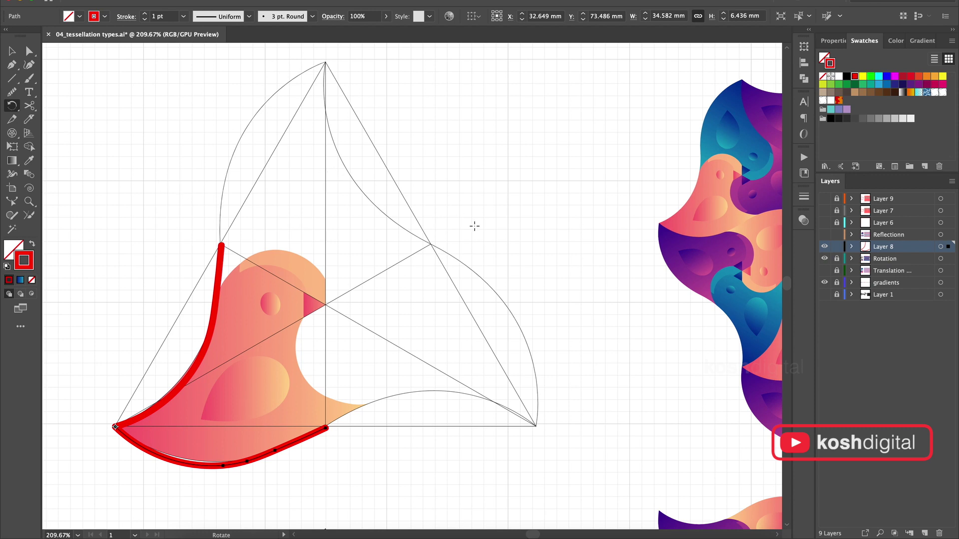
key(b)
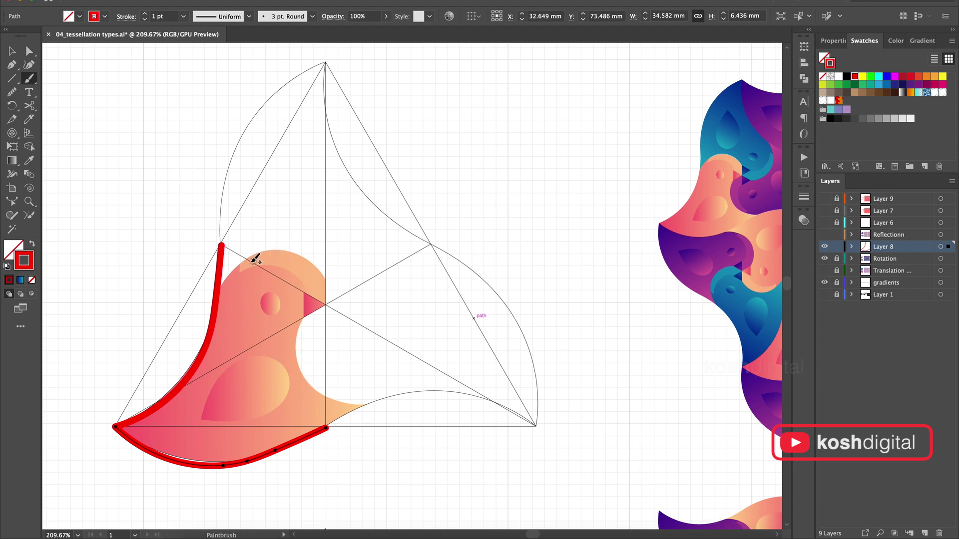
Step: Paint a closed brush stroke around the orange bird's head and rotate a copy by 120° about the triangle's centre
mouse_move(247, 258)
mouse_down()
mouse_move(298, 250)
mouse_move(314, 260)
mouse_move(327, 305)
mouse_move(240, 257)
mouse_up()
click(12, 51)
click(314, 266)
click(28, 106)
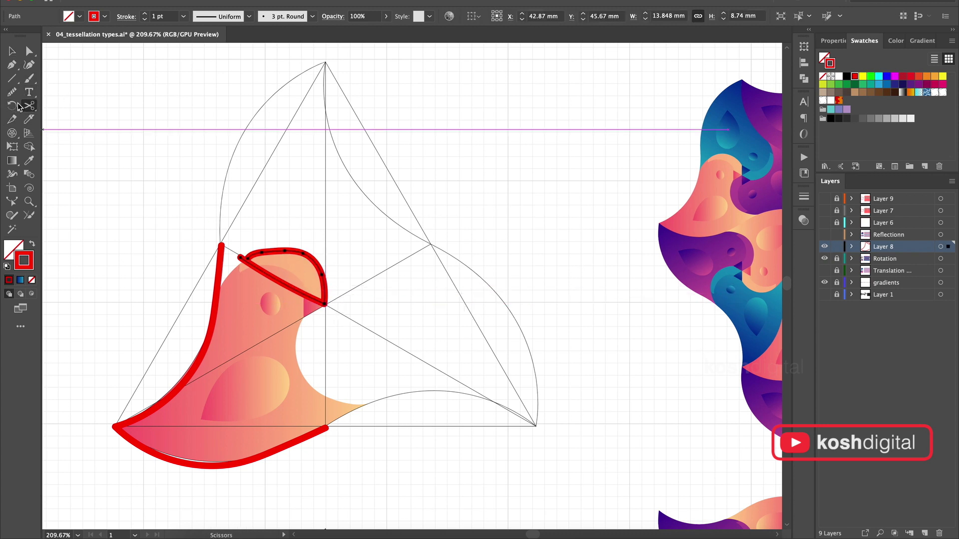
click(15, 106)
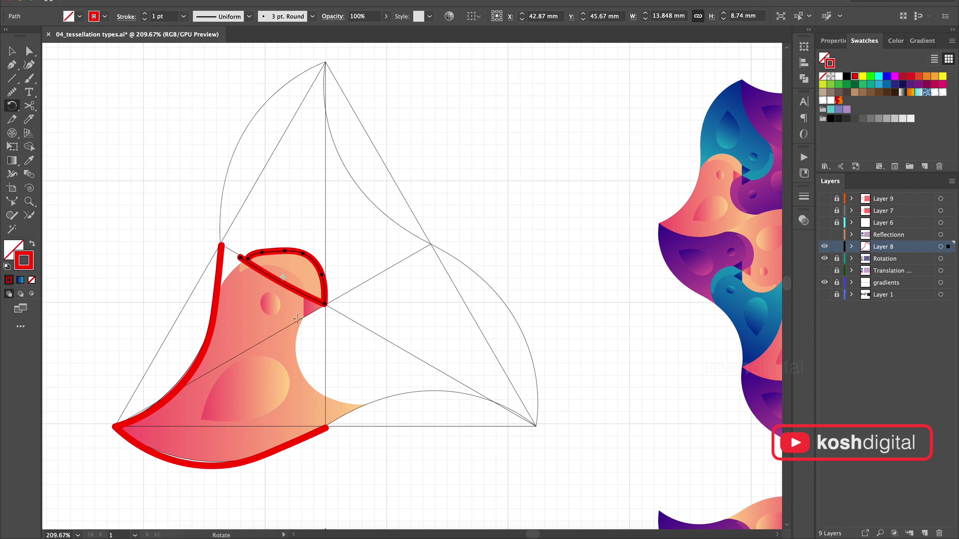
alt+click(324, 304)
click(135, 383)
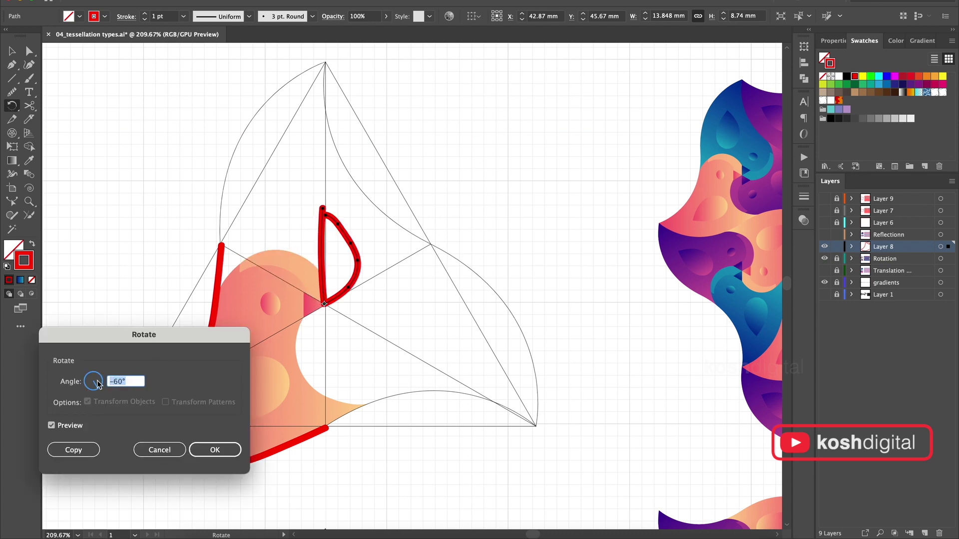
text(120)
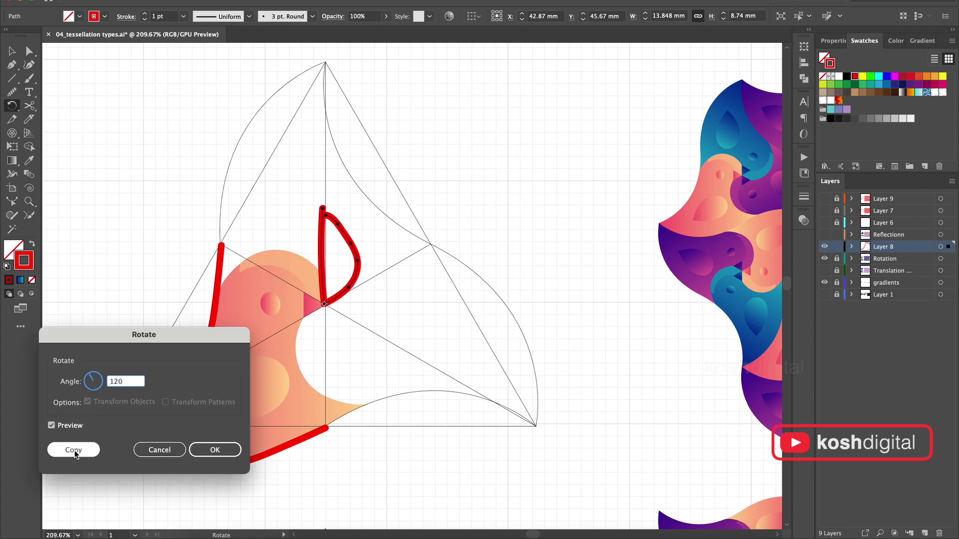
click(74, 451)
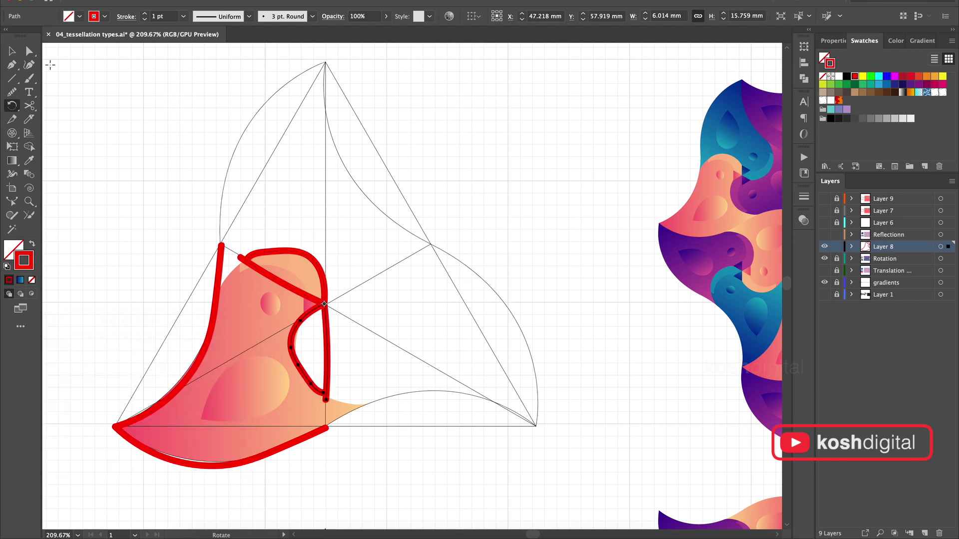
Step: Paint small circles around the two gaps left in the outline, at the bird's nape and at its tail tip
key(b)
mouse_move(238, 243)
mouse_down()
mouse_move(214, 276)
mouse_move(252, 268)
mouse_move(256, 249)
mouse_up()
mouse_move(352, 392)
mouse_down()
mouse_move(318, 424)
mouse_move(365, 421)
mouse_move(351, 392)
mouse_up()
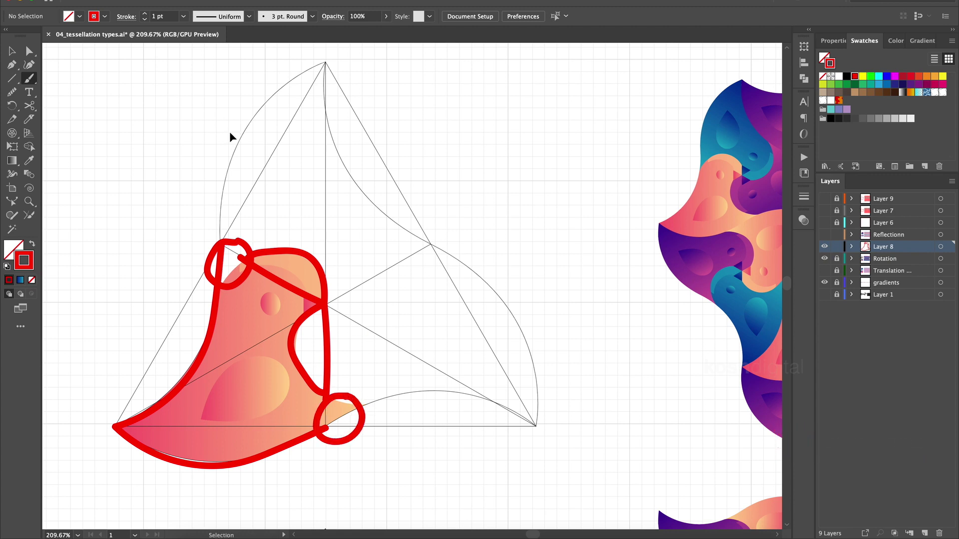
Step: Undo all the red brush strokes and copies made over the upper orange bird
click(12, 50)
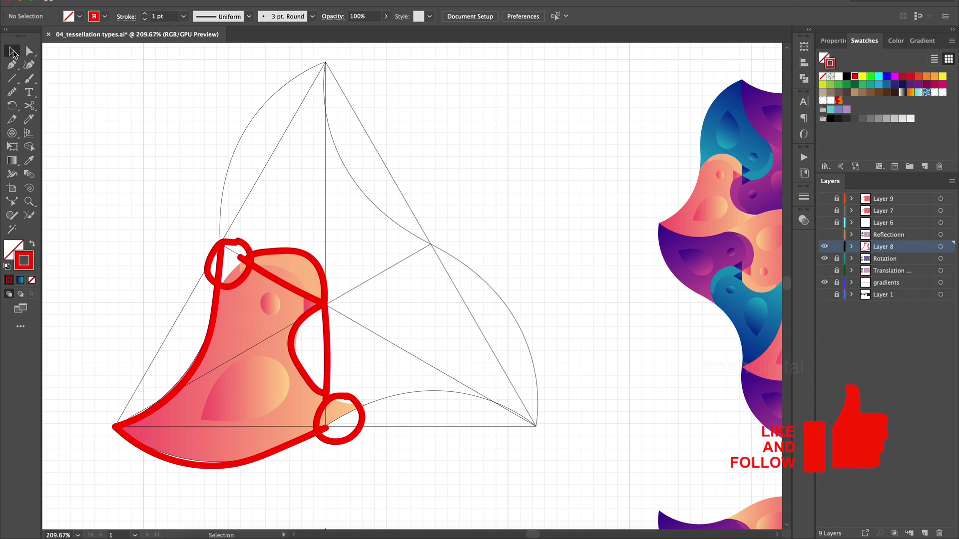
key(ctrl+z)
key(ctrl+z)
key(ctrl+z)
key(ctrl+z)
key(ctrl+z)
key(ctrl+z)
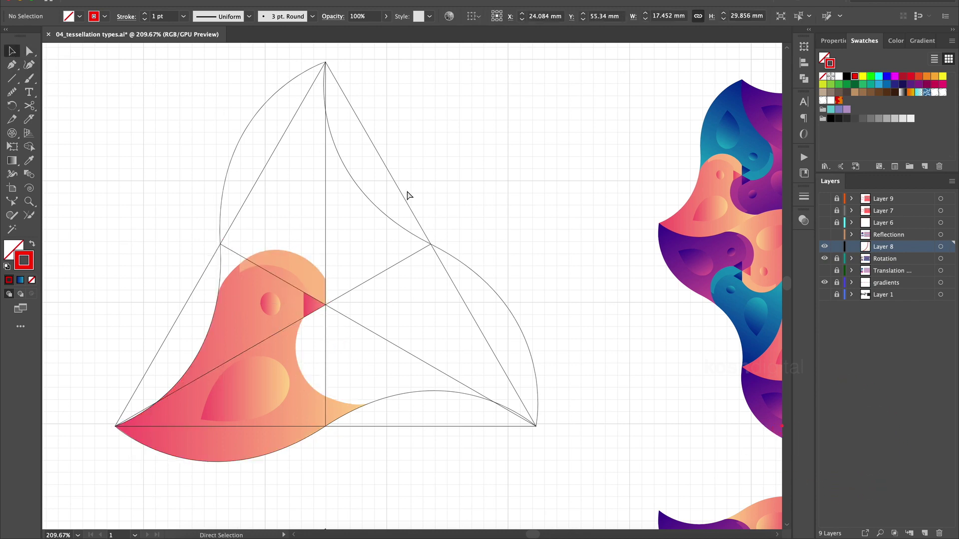
Step: In the three-bird cluster below, paint a brush stroke around the orange bird's complete outline
scroll(508, 150, down, 3)
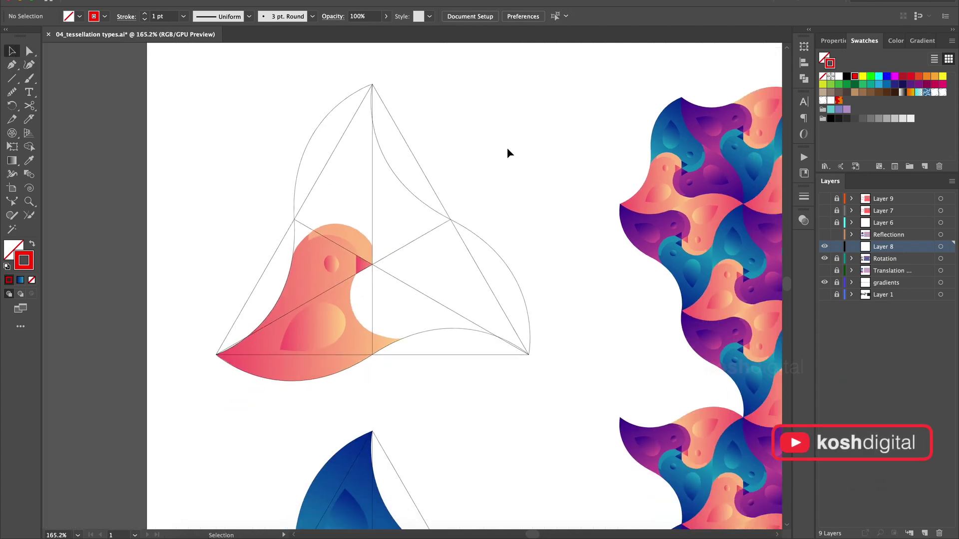
scroll(508, 150, down, 5)
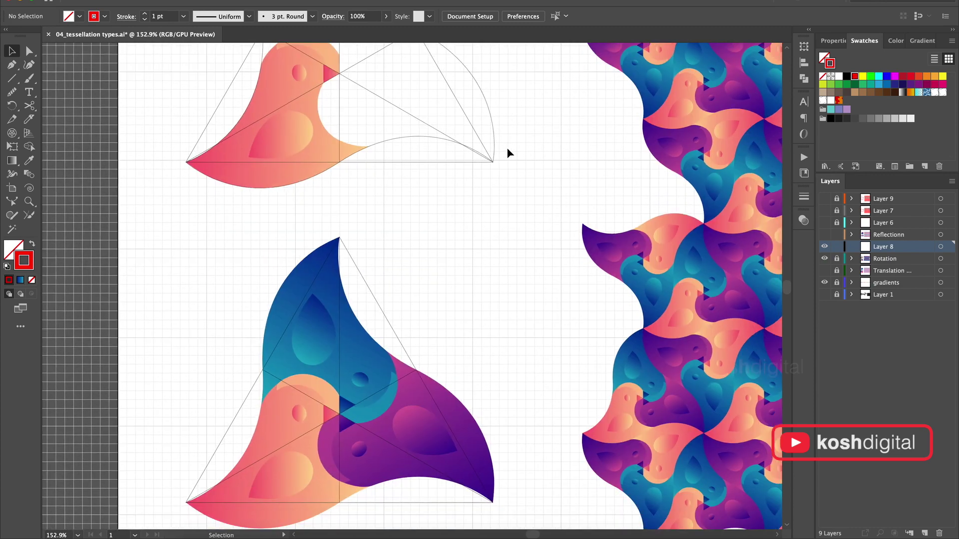
scroll(396, 317, up, 5)
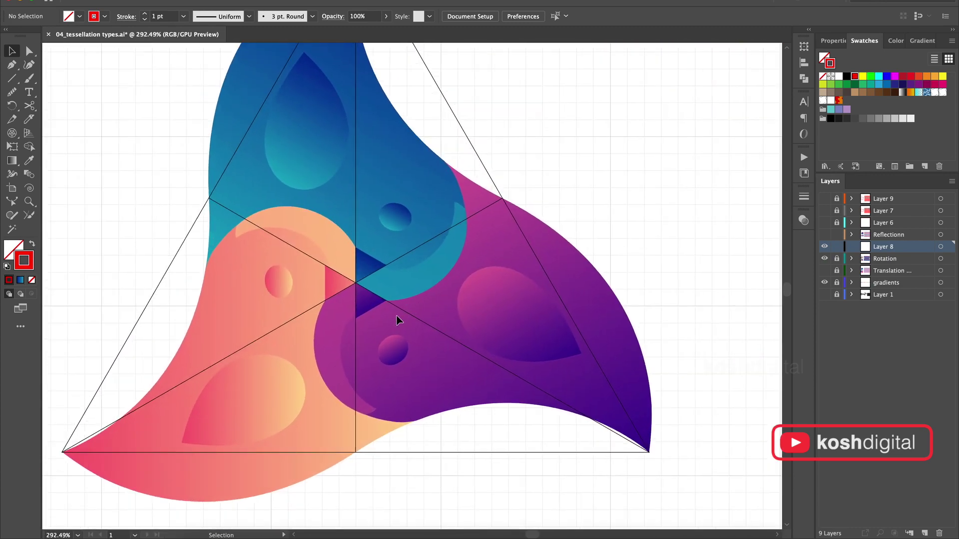
key(b)
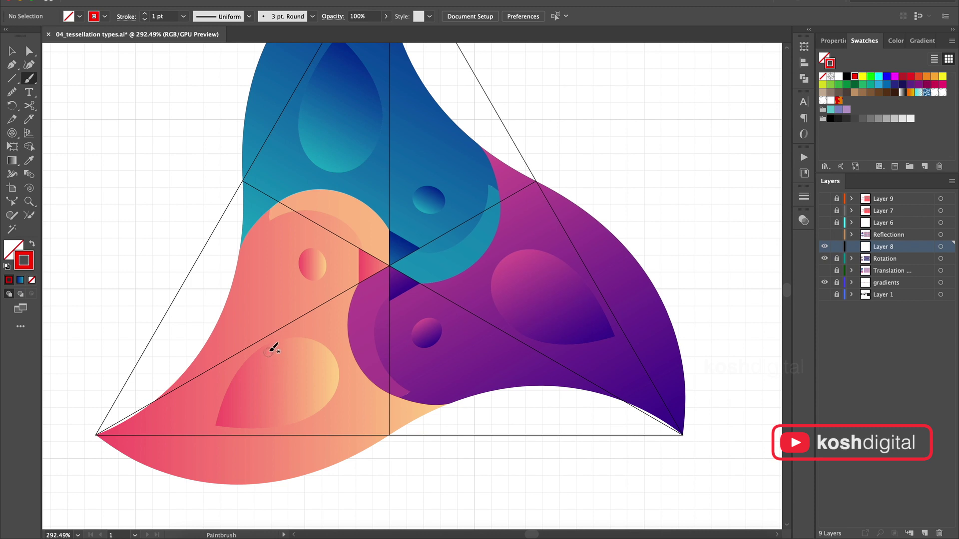
mouse_move(98, 434)
mouse_down()
mouse_move(183, 383)
mouse_move(261, 223)
mouse_move(291, 197)
mouse_move(337, 190)
mouse_move(391, 228)
mouse_move(391, 267)
mouse_move(356, 293)
mouse_move(349, 338)
mouse_move(382, 386)
mouse_move(450, 404)
mouse_move(298, 477)
mouse_move(238, 489)
mouse_move(155, 470)
mouse_move(96, 435)
mouse_up()
Step: Rotate a copy of the bird outline by 120° about the triangle's centre and repeat it to outline the purple and blue birds
click(10, 52)
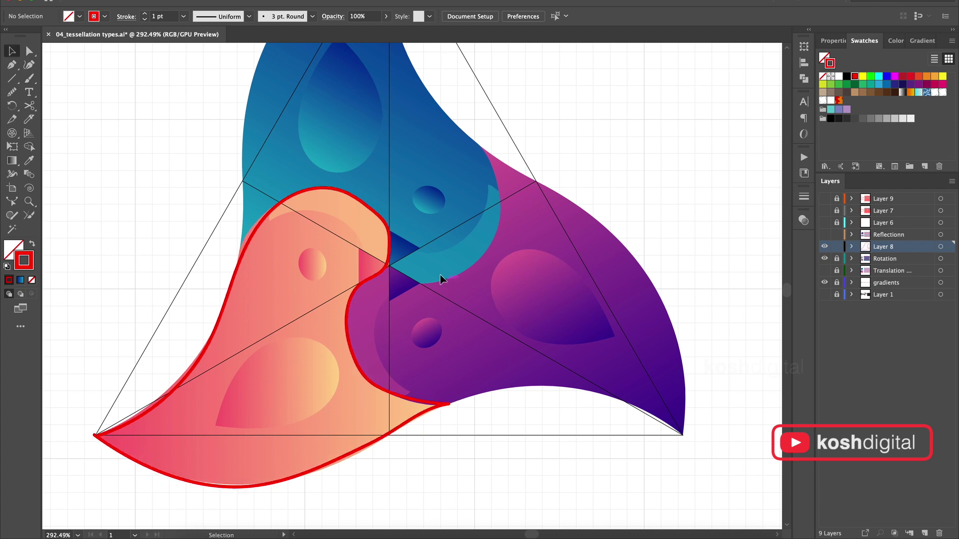
click(387, 247)
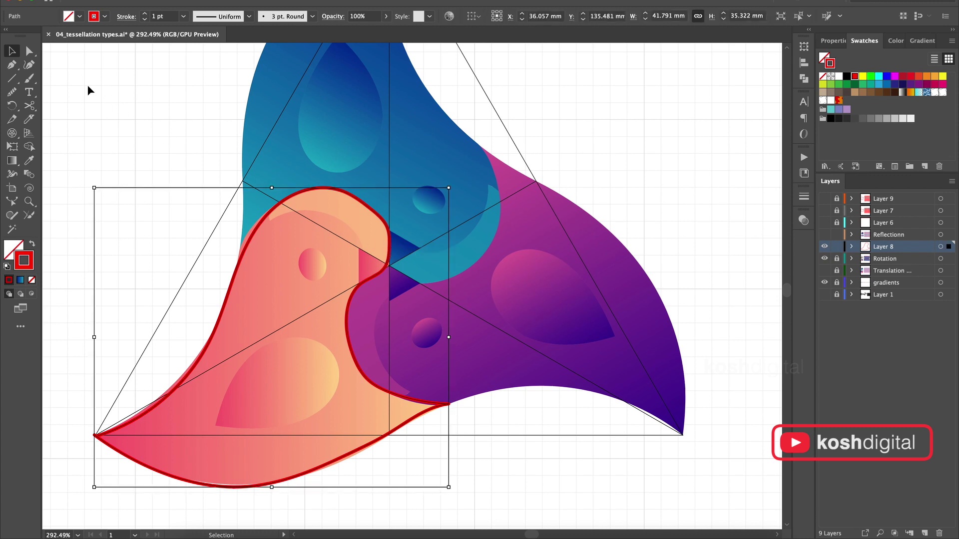
click(12, 105)
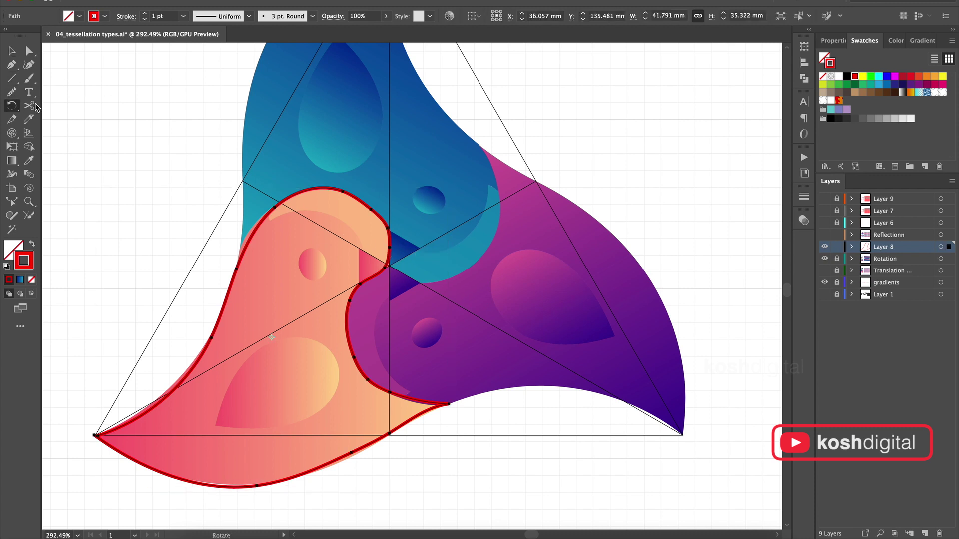
alt+click(389, 266)
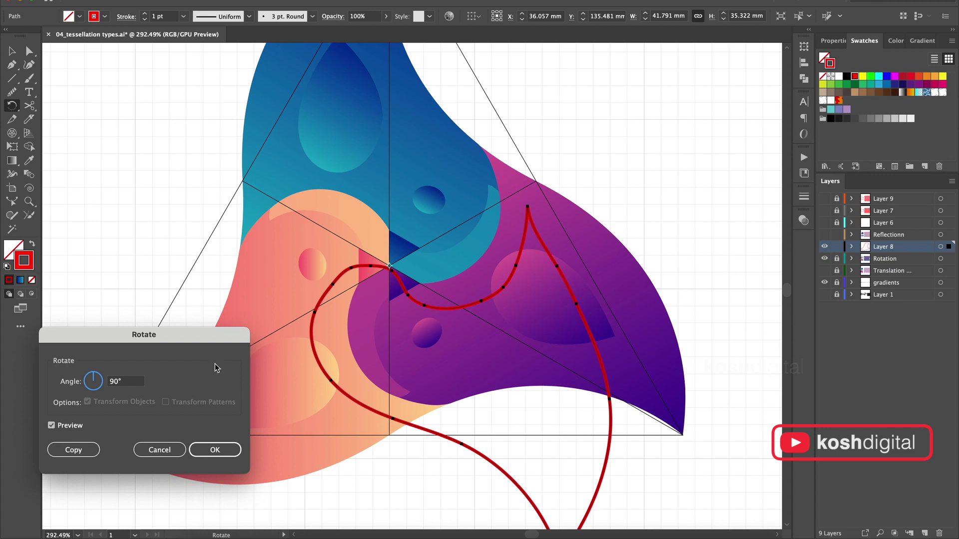
double_click(119, 382)
text(12)
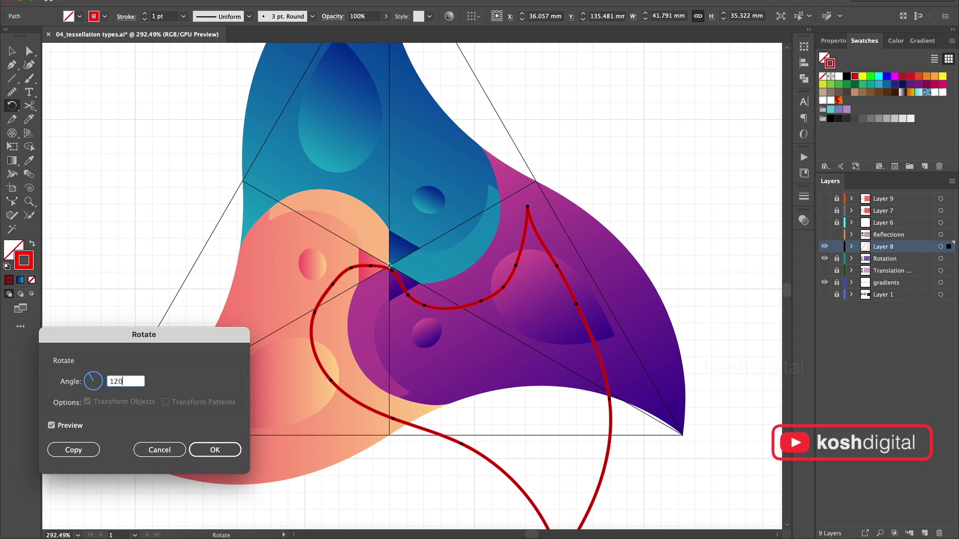
text(0)
key(Tab)
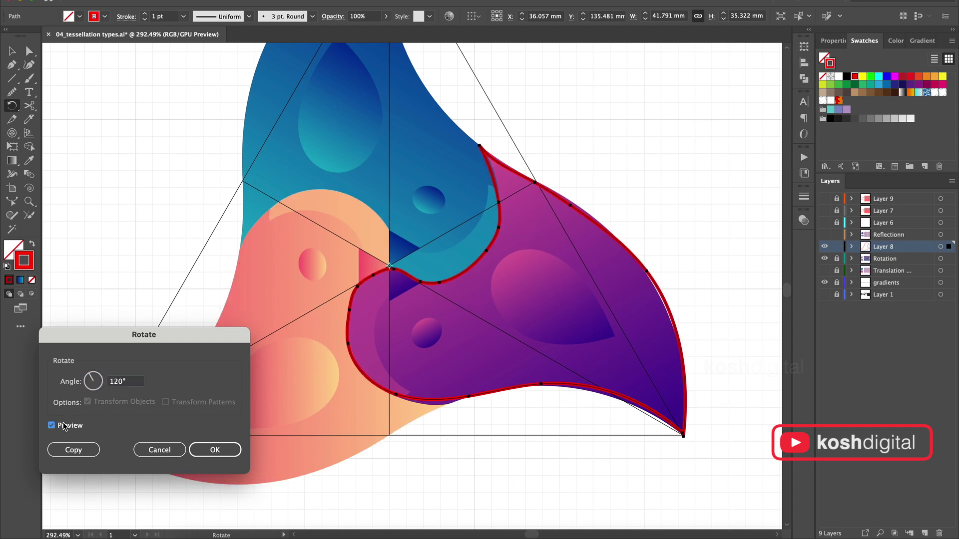
click(72, 450)
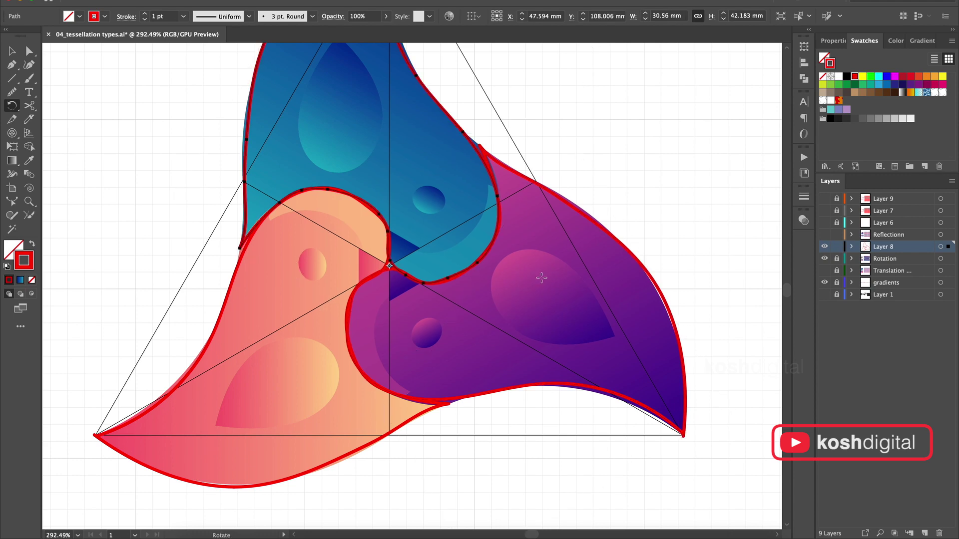
Step: Select the three red bird outlines around the cluster in the full artboard view and delete them
scroll(455, 197, down, 5)
key(v)
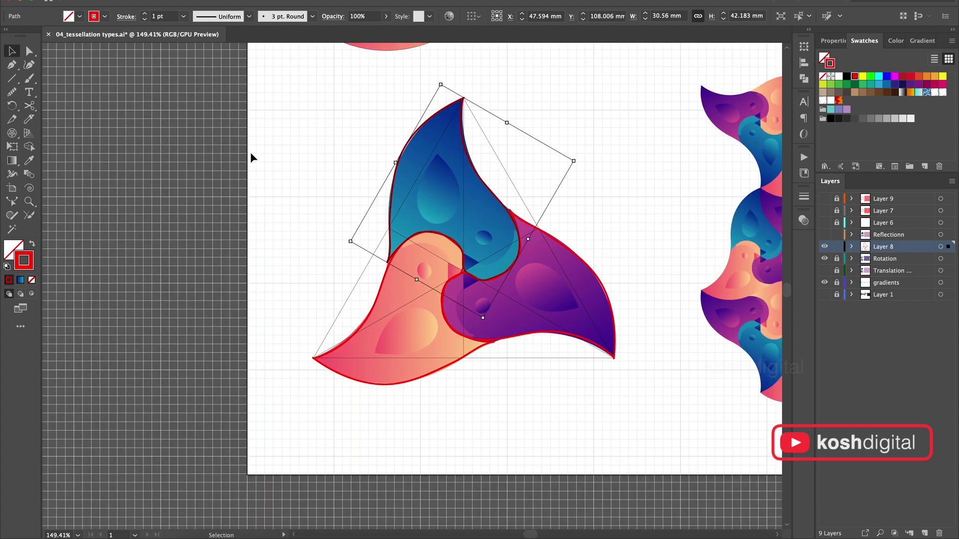
click(250, 155)
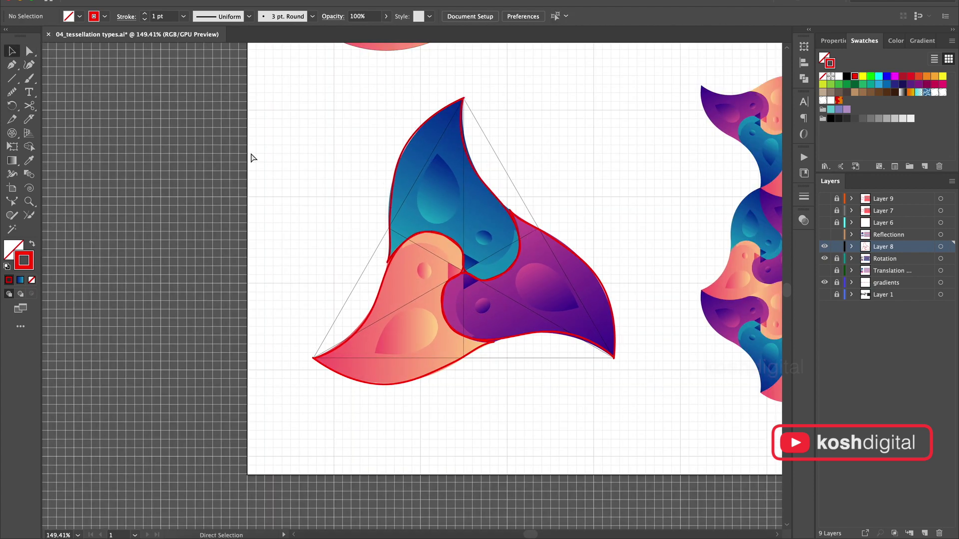
key(super+0)
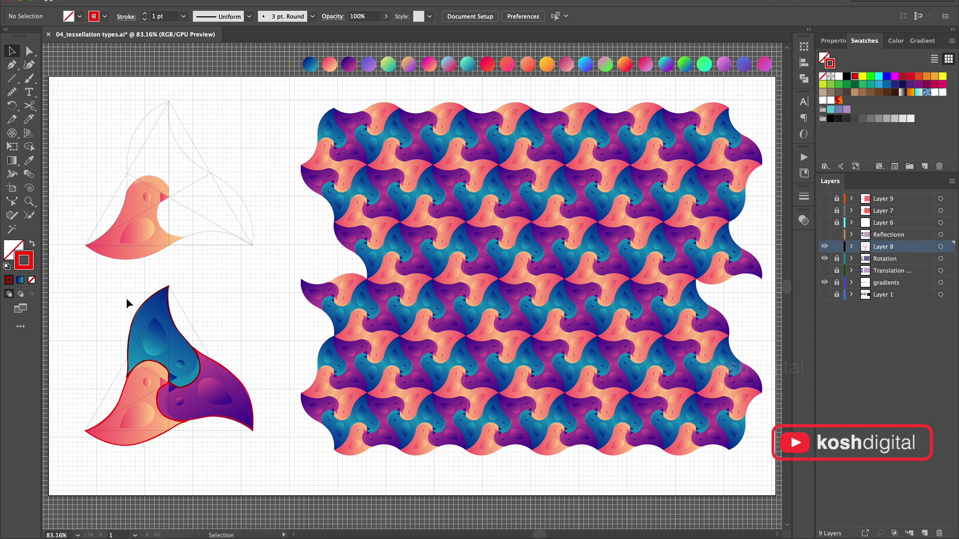
drag(67, 296, 264, 452)
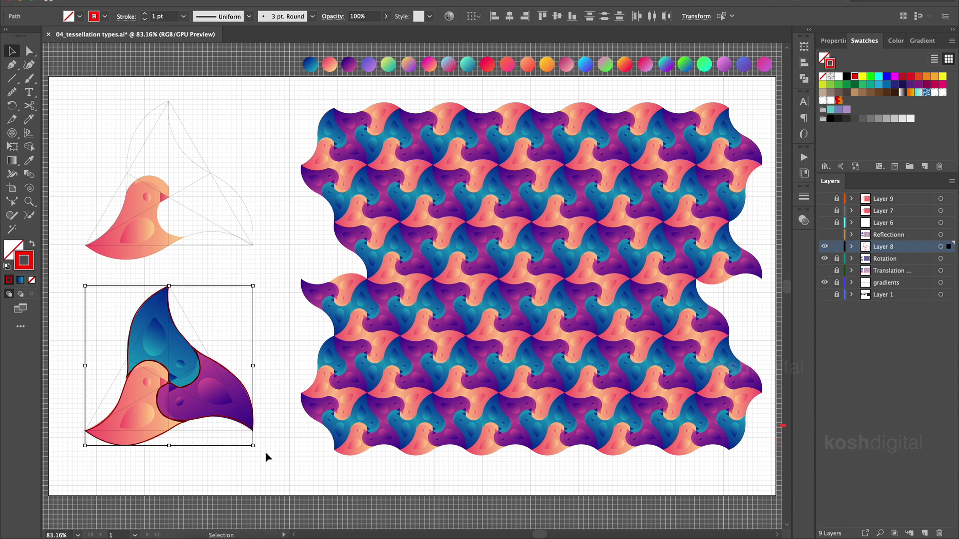
key(Delete)
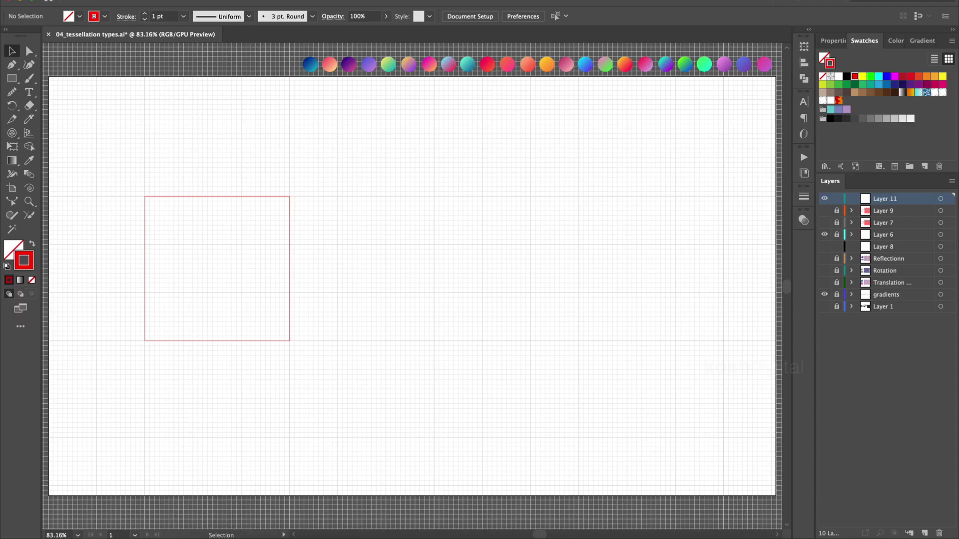
Step: On Layer 11, sketch notes on the square: a line along the upper side, a downward arrow, a flip mark and a right-side mark
key(b)
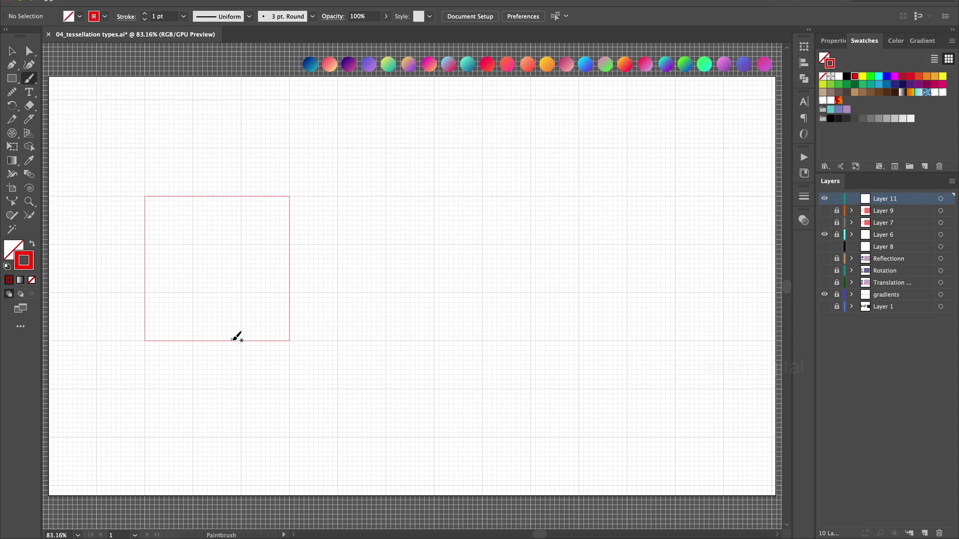
drag(159, 195, 239, 192)
drag(210, 224, 199, 332)
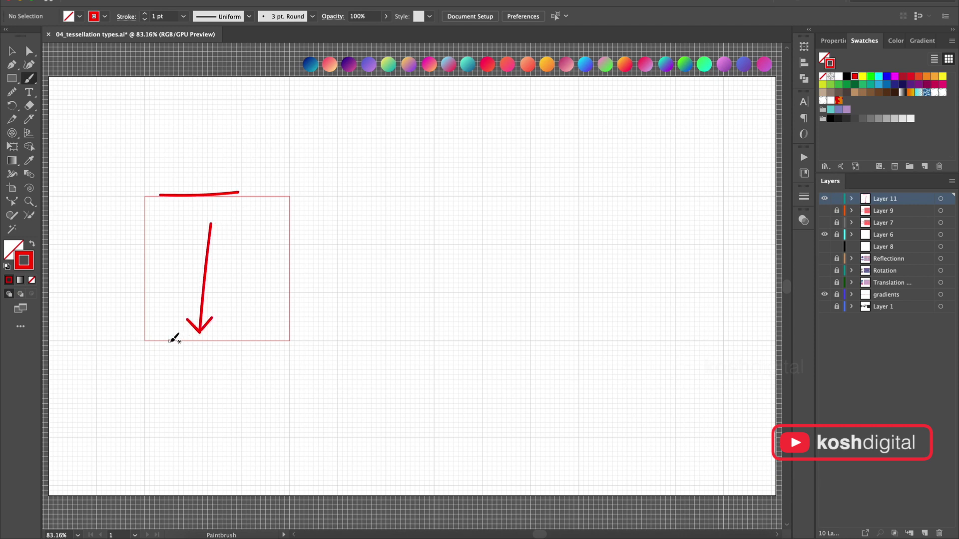
mouse_move(224, 355)
mouse_down()
mouse_move(193, 366)
mouse_move(185, 354)
mouse_move(225, 374)
mouse_up()
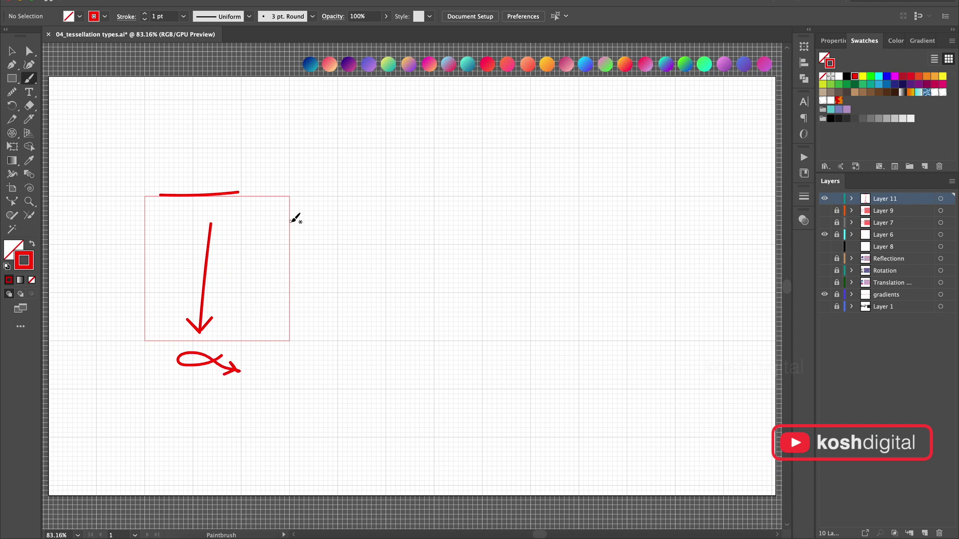
drag(291, 220, 291, 229)
Step: Undo all the sketched annotation strokes so only the guide square remains
key(ctrl+z)
key(ctrl+z)
key(ctrl+z)
key(ctrl+z)
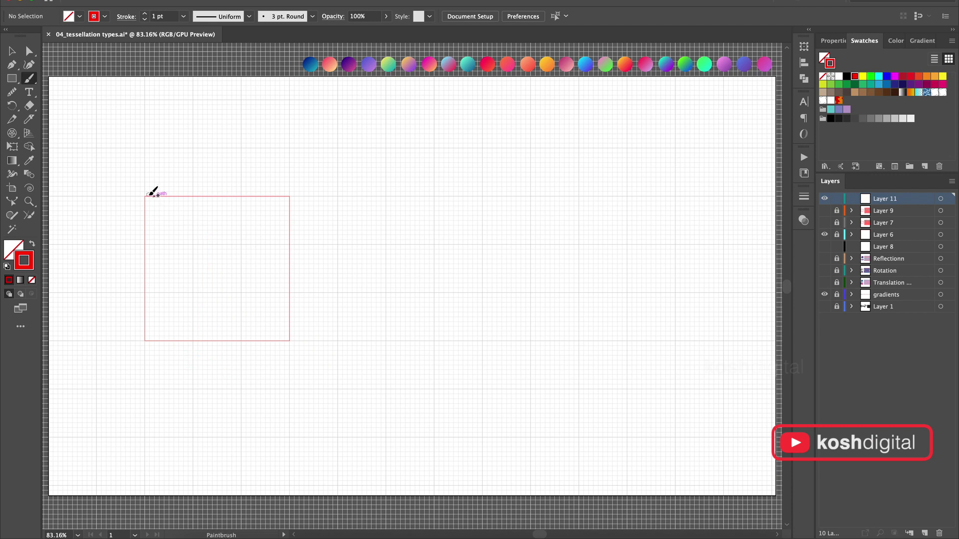
Step: Paint an S-shaped brush stroke about 58 mm wide along the square's upper side, between its two corners
mouse_move(146, 195)
mouse_down()
mouse_move(167, 179)
mouse_move(205, 181)
mouse_move(252, 203)
mouse_move(290, 196)
mouse_up()
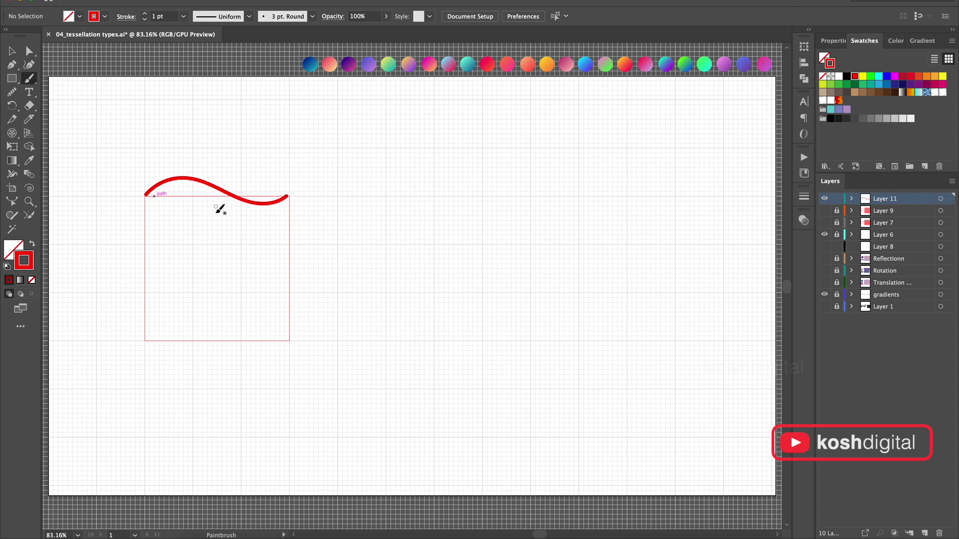
mouse_move(208, 233)
mouse_down()
mouse_move(208, 295)
mouse_move(192, 327)
mouse_move(209, 317)
mouse_up()
key(ctrl+z)
Step: Copy the wavy upper stroke onto the square's lower side and reflect the copy across the vertical axis
key(v)
drag(190, 180, 190, 326)
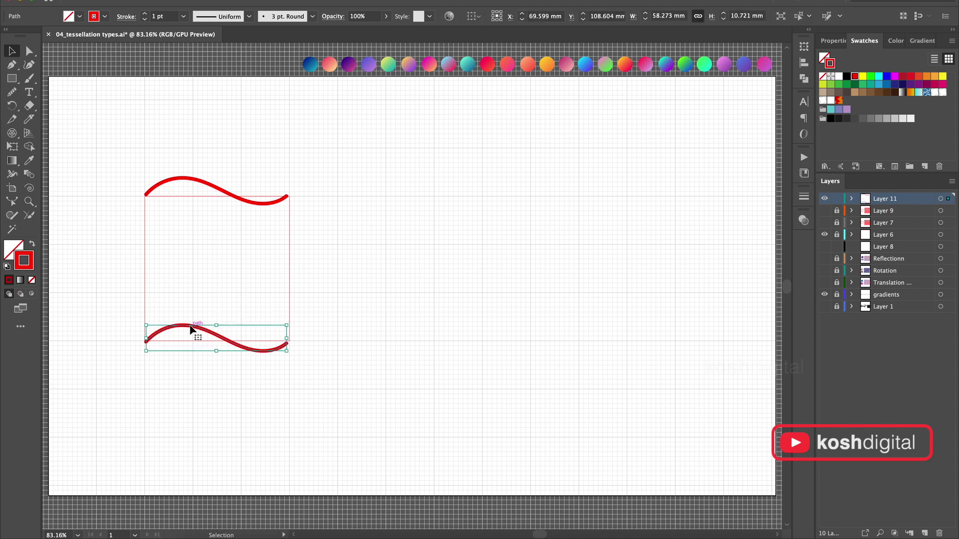
right_click(190, 328)
mouse_move(244, 466)
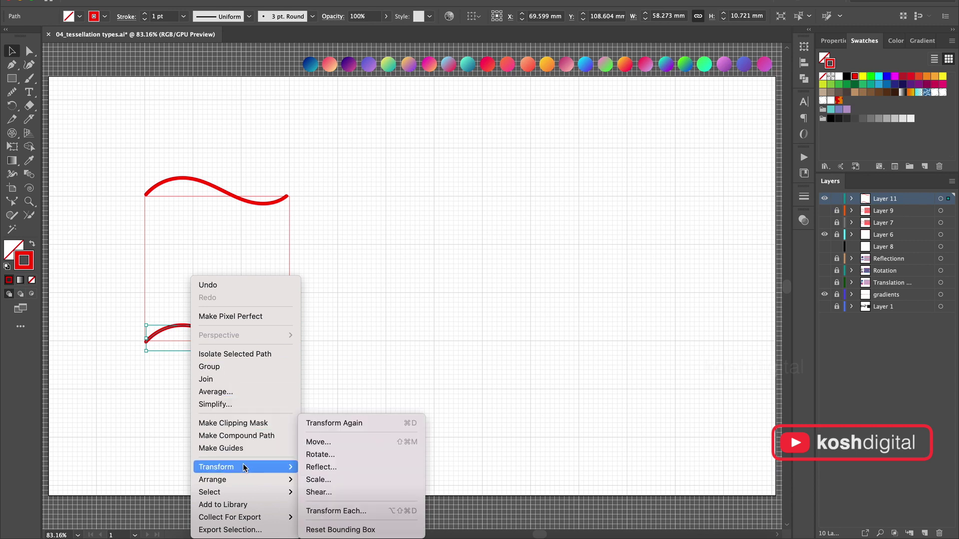
click(335, 468)
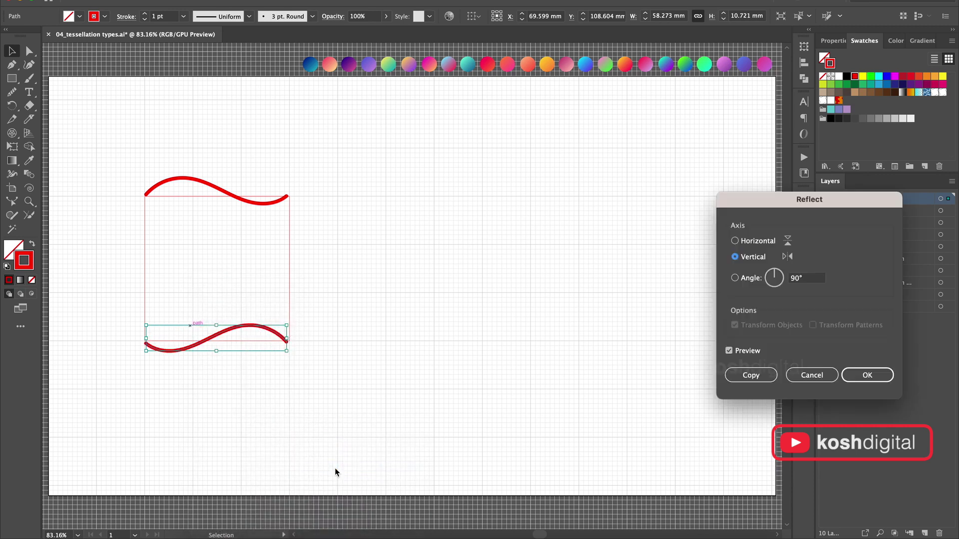
click(858, 374)
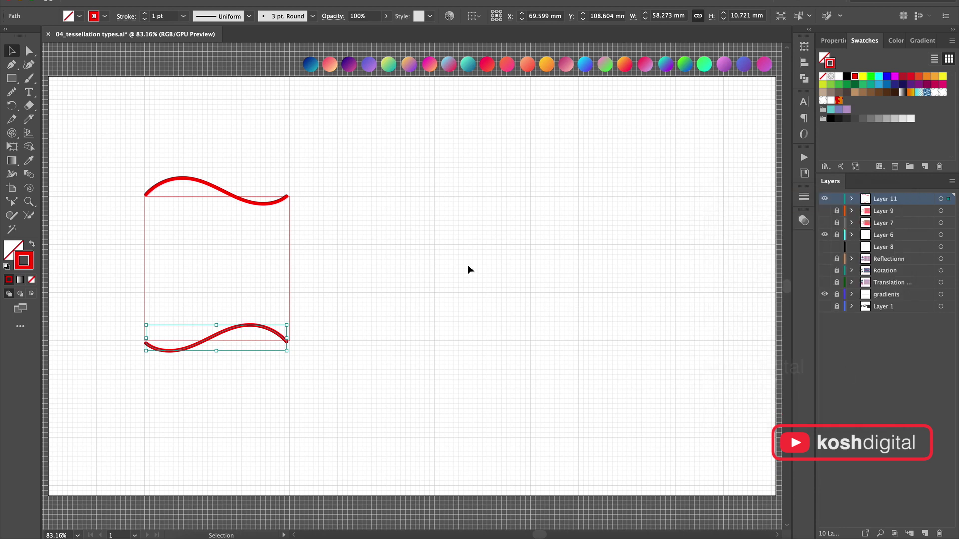
Step: Paint a curved brush stroke along the square's right side, from the upper corner to the lower corner
click(467, 270)
key(b)
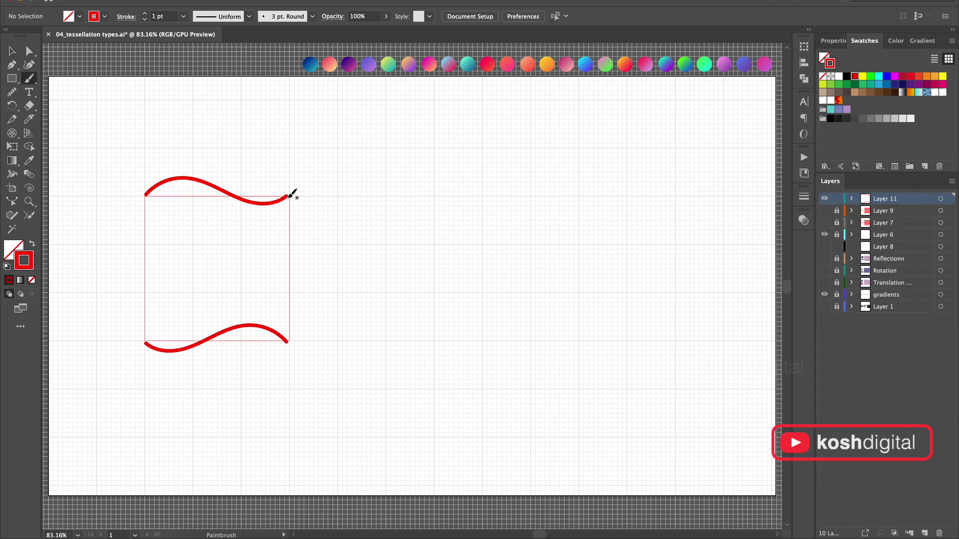
mouse_move(290, 195)
mouse_down()
mouse_move(319, 196)
mouse_move(322, 246)
mouse_move(296, 293)
mouse_move(289, 342)
mouse_up()
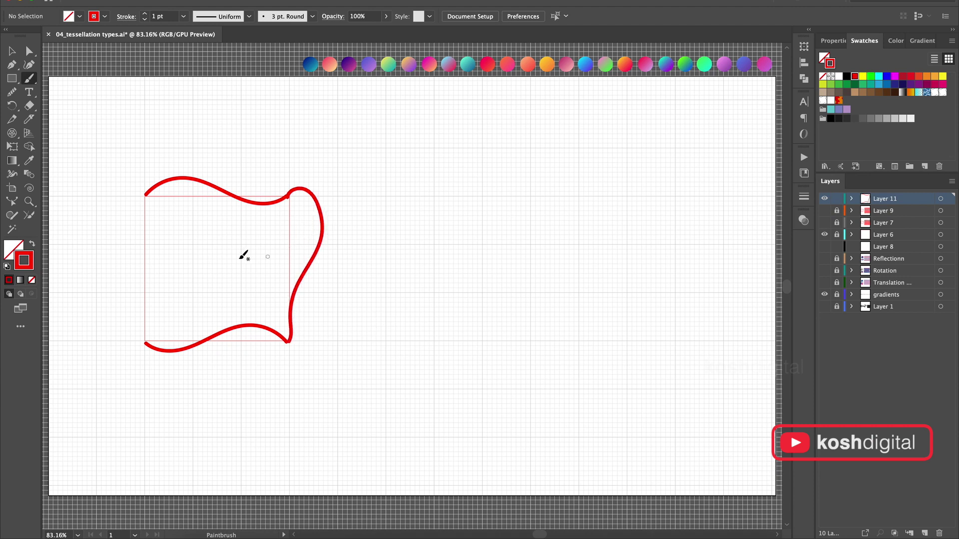
Step: Copy the curved right-hand stroke onto the square's left side and reflect the copy across the horizontal axis
key(v)
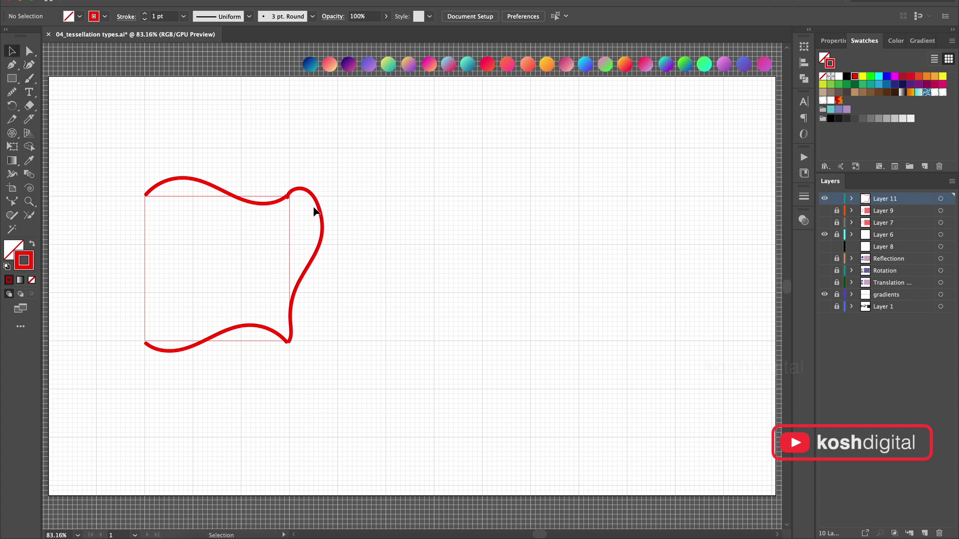
click(320, 212)
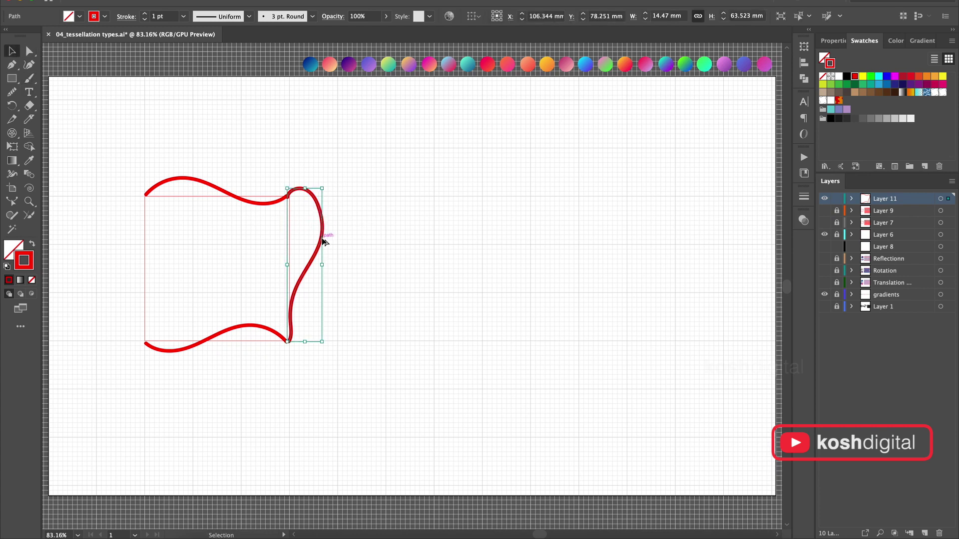
click(233, 239)
drag(320, 246, 181, 251)
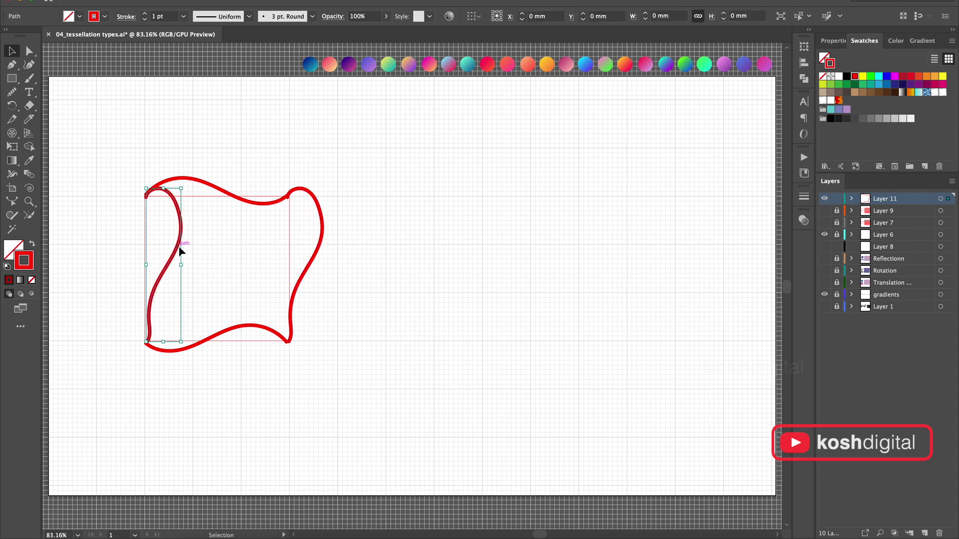
right_click(180, 244)
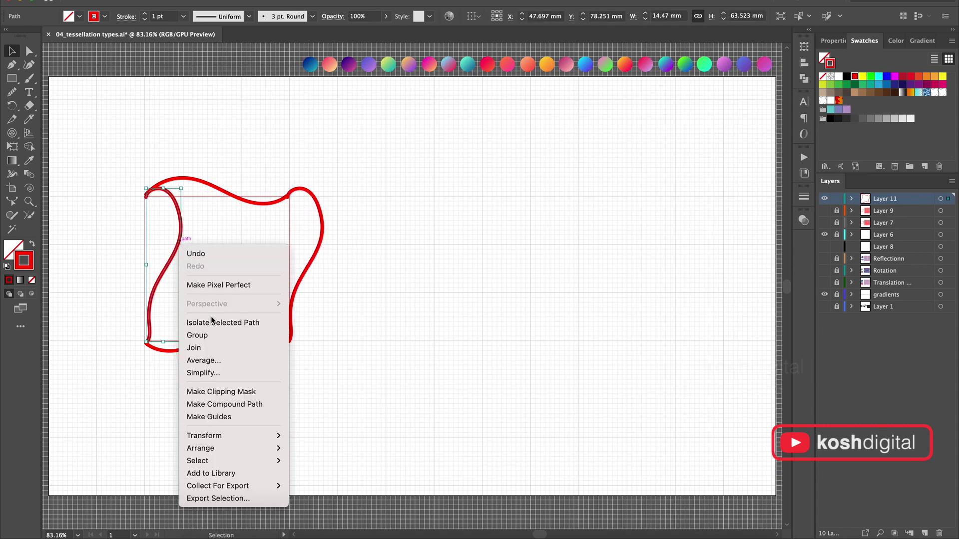
mouse_move(239, 436)
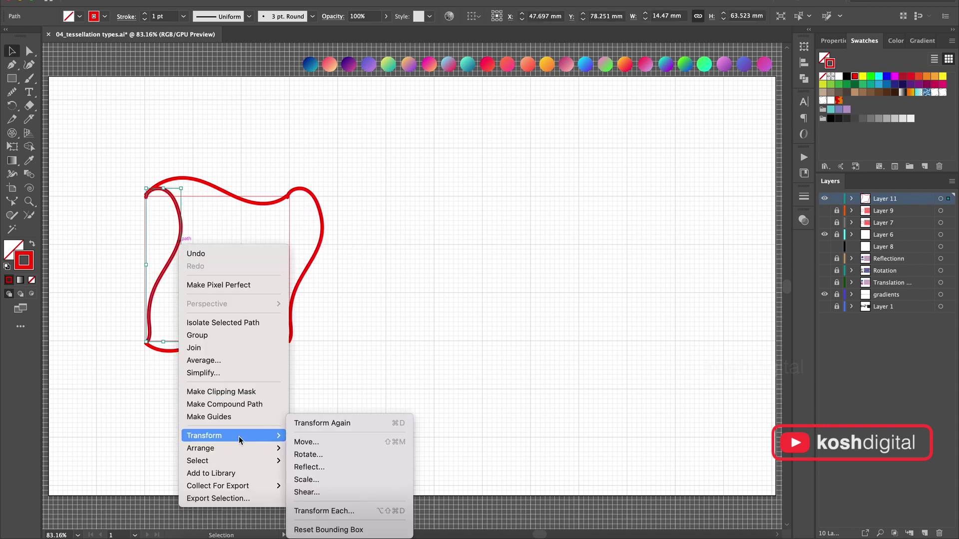
click(328, 467)
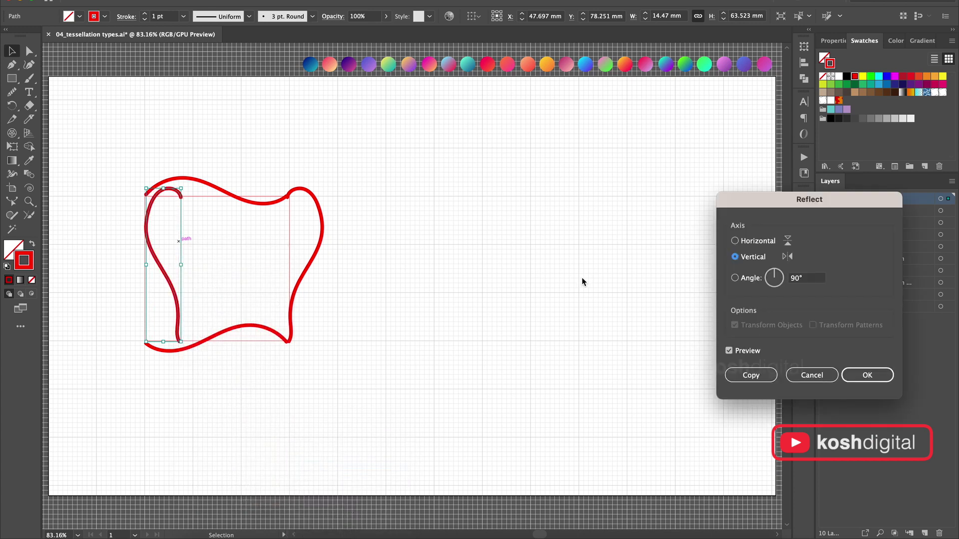
click(736, 240)
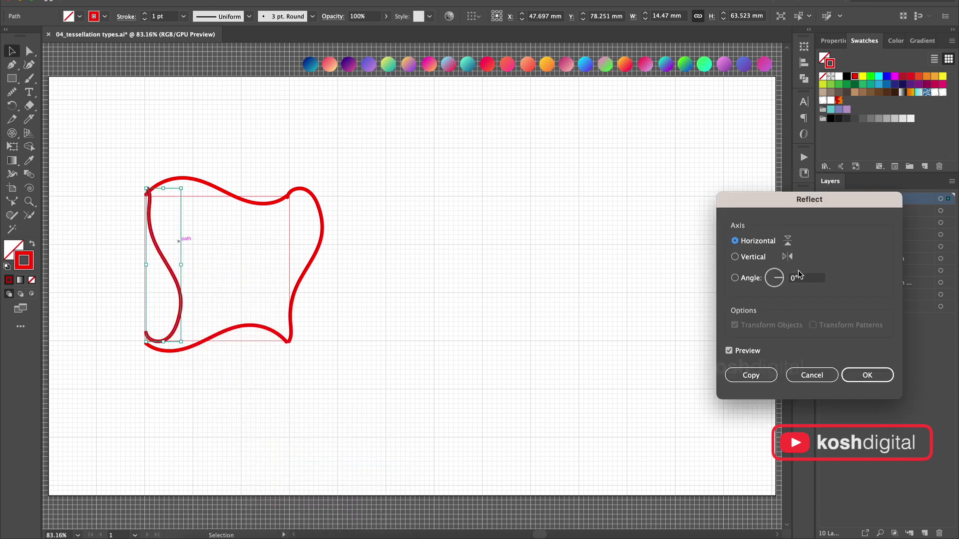
click(866, 375)
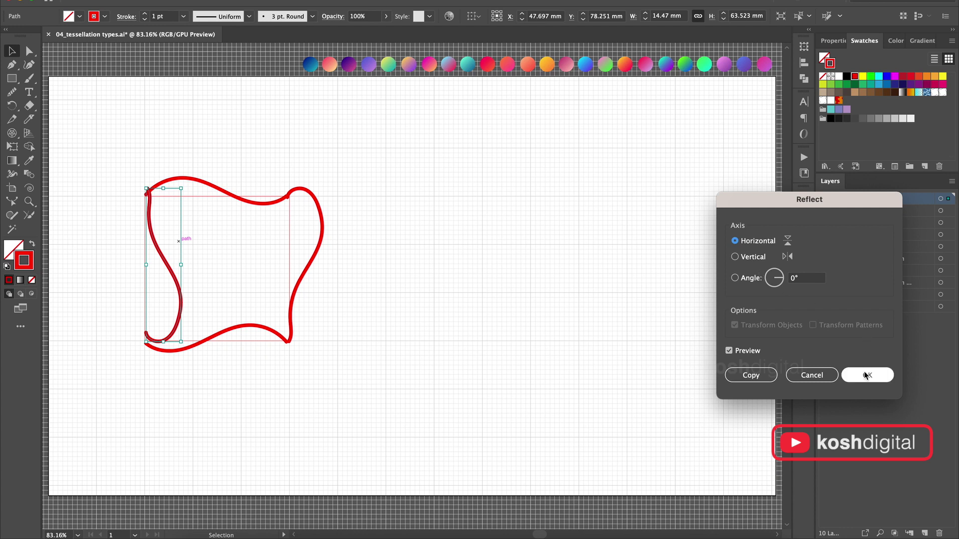
Step: Move the reflected left stroke so its upper end meets the square's upper-left corner
click(505, 325)
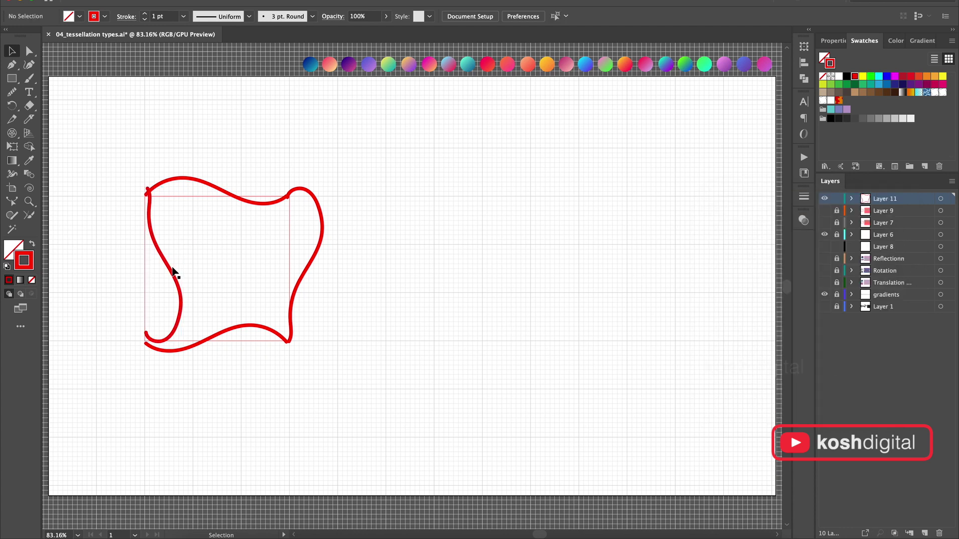
drag(170, 270, 164, 275)
click(388, 274)
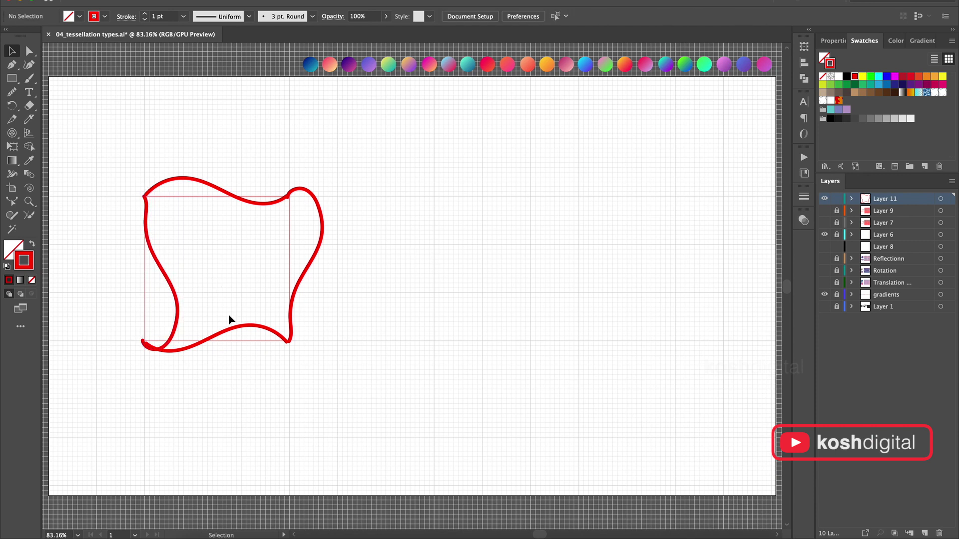
click(177, 295)
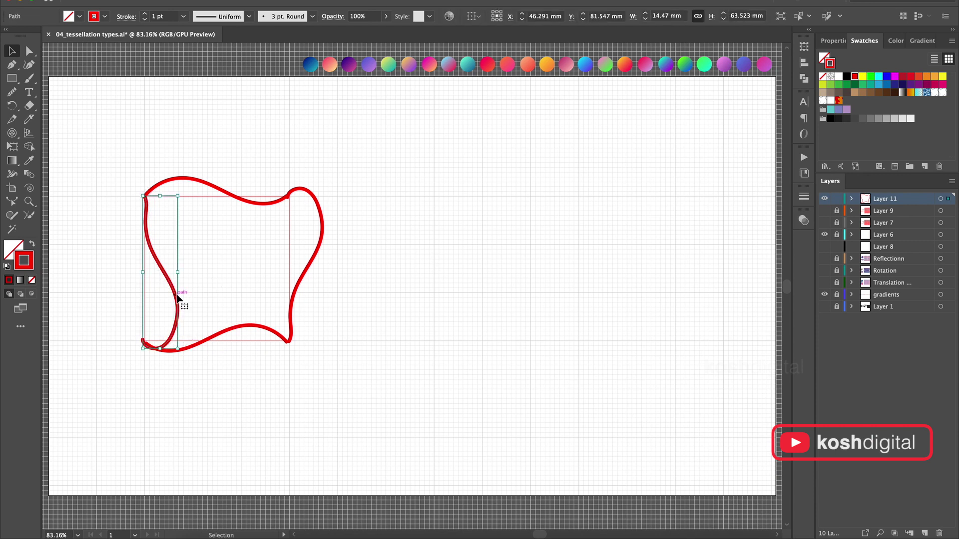
click(173, 305)
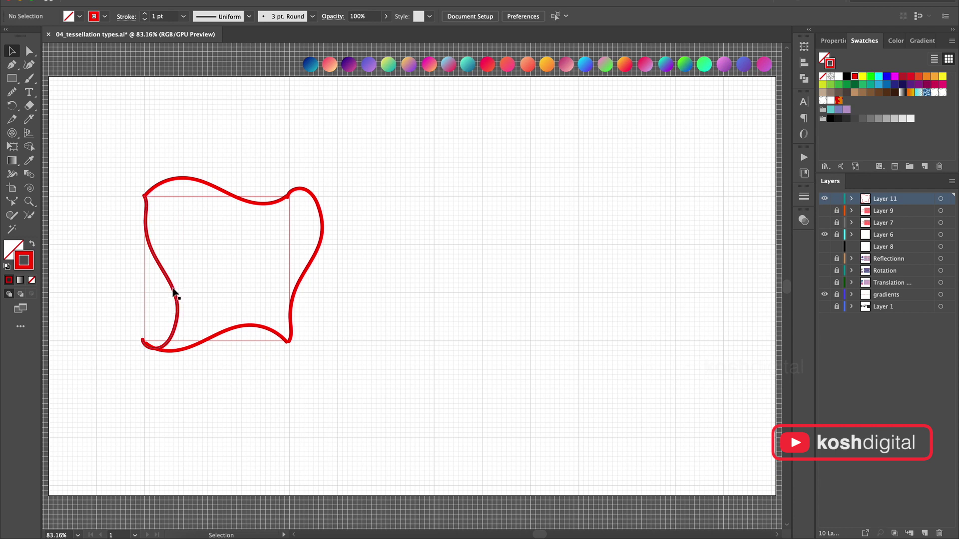
drag(174, 288, 175, 289)
click(454, 325)
Step: Paint temporary arrows marking the upper, lower and left strokes of the tile, and undo them
key(b)
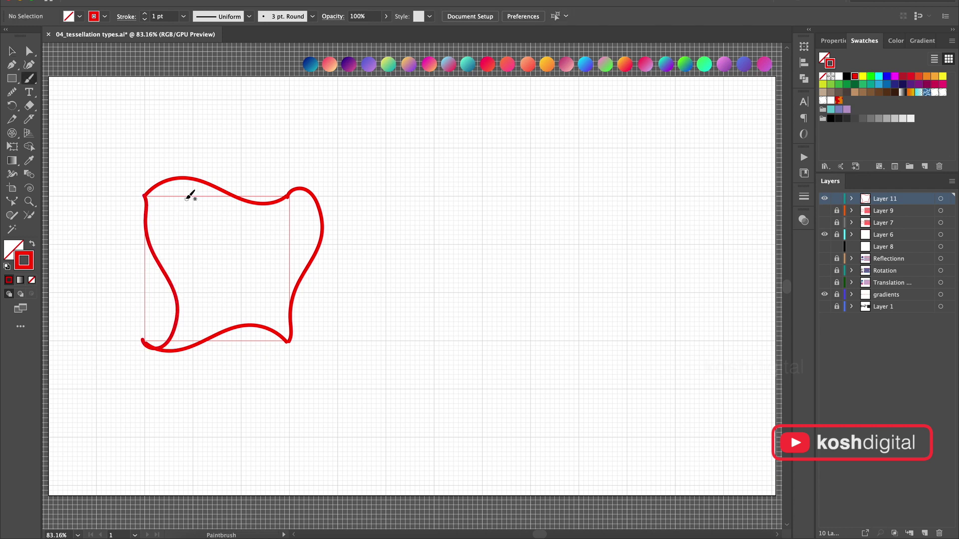
mouse_move(187, 200)
mouse_down()
mouse_move(203, 230)
mouse_move(178, 213)
mouse_move(195, 201)
mouse_up()
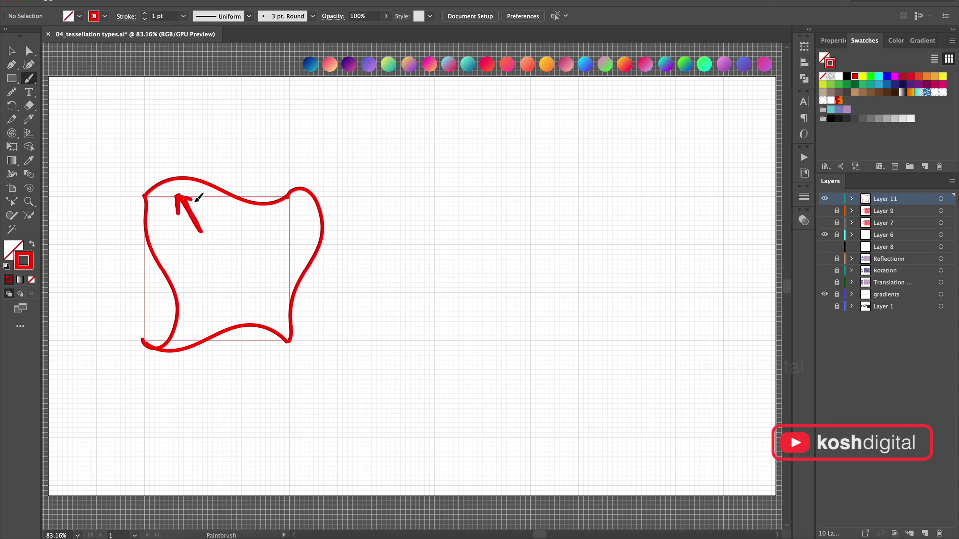
drag(215, 259, 244, 348)
mouse_move(310, 227)
mouse_down()
mouse_move(159, 330)
mouse_move(175, 330)
mouse_up()
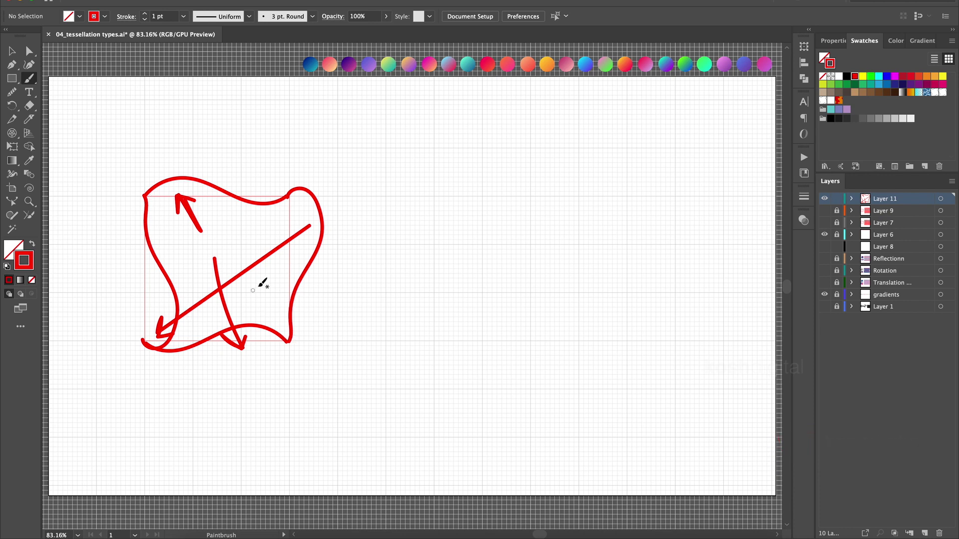
key(ctrl+z)
key(ctrl+z)
key(ctrl+z)
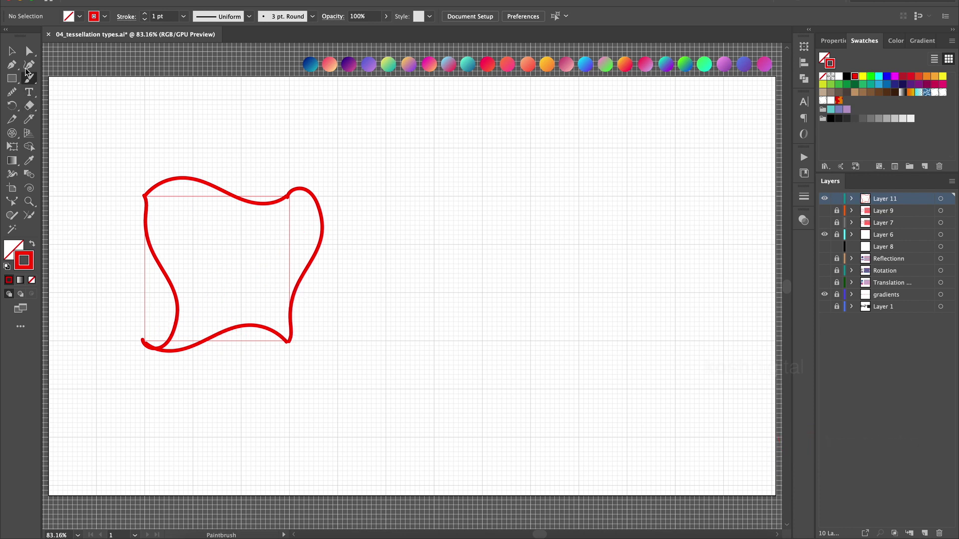
Step: Duplicate the four-stroke tile outline into the empty area right of the guide square and scale the copy proportionally to about a third
drag(105, 163, 347, 385)
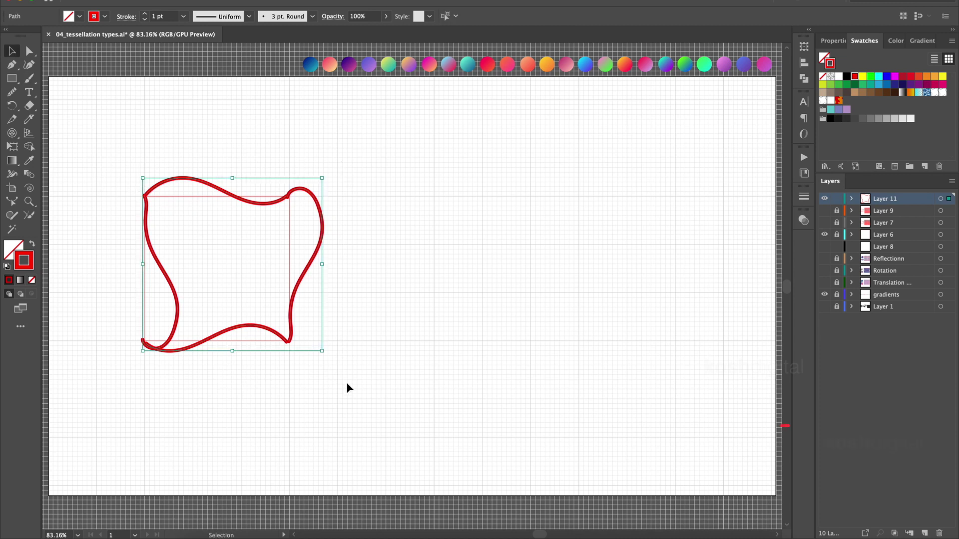
click(424, 372)
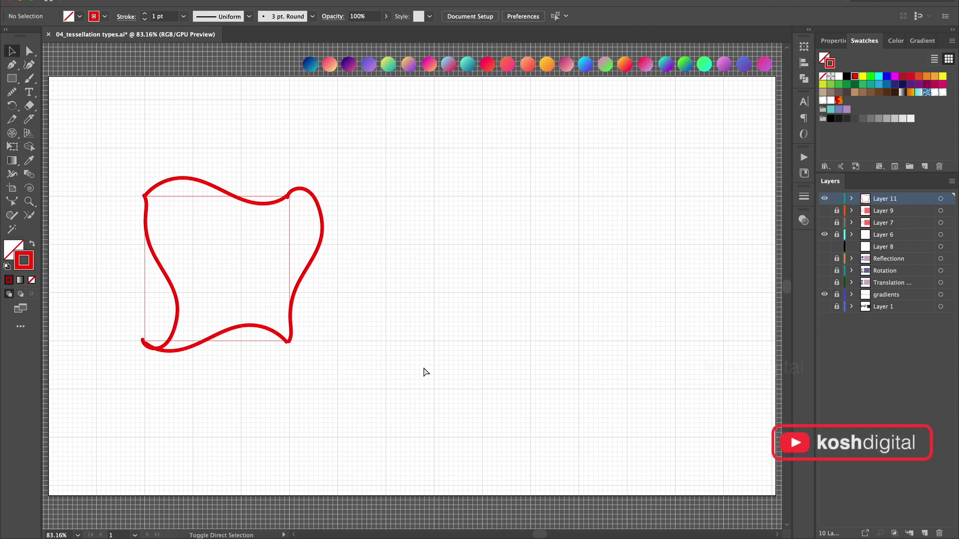
key(ctrl+a)
alt+drag(311, 268, 566, 212)
alt+shift+drag(577, 294, 510, 240)
drag(499, 189, 474, 152)
mouse_move(502, 208)
alt+shift+mouse_down()
mouse_move(505, 199)
mouse_move(492, 200)
alt+shift+mouse_up()
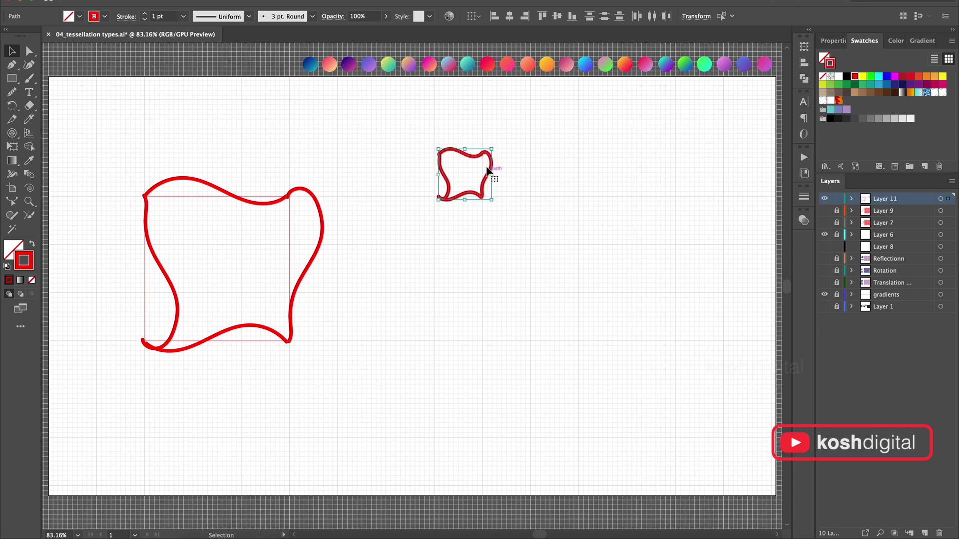
Step: Copy the small tile directly to its right and reflect the copy across the horizontal axis
click(554, 237)
drag(416, 132, 510, 214)
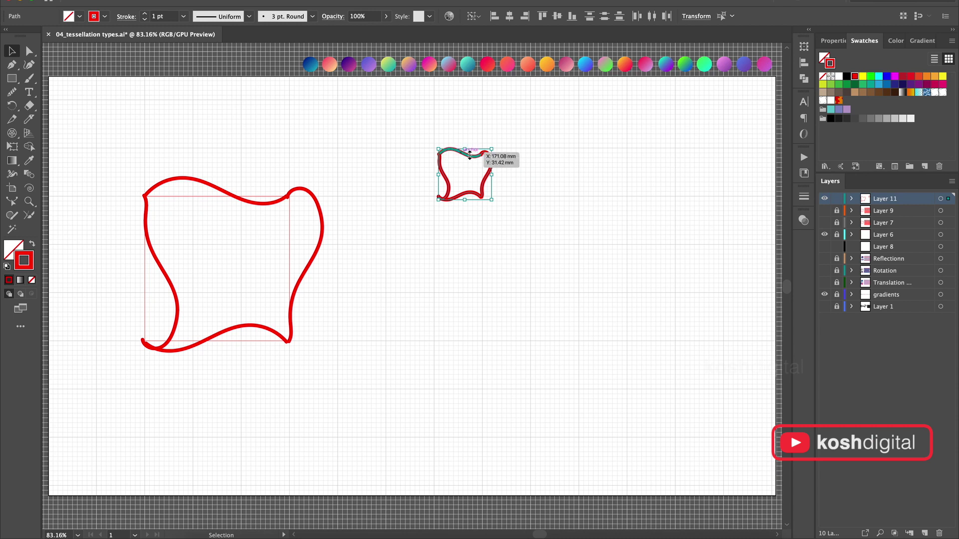
drag(445, 198, 483, 200)
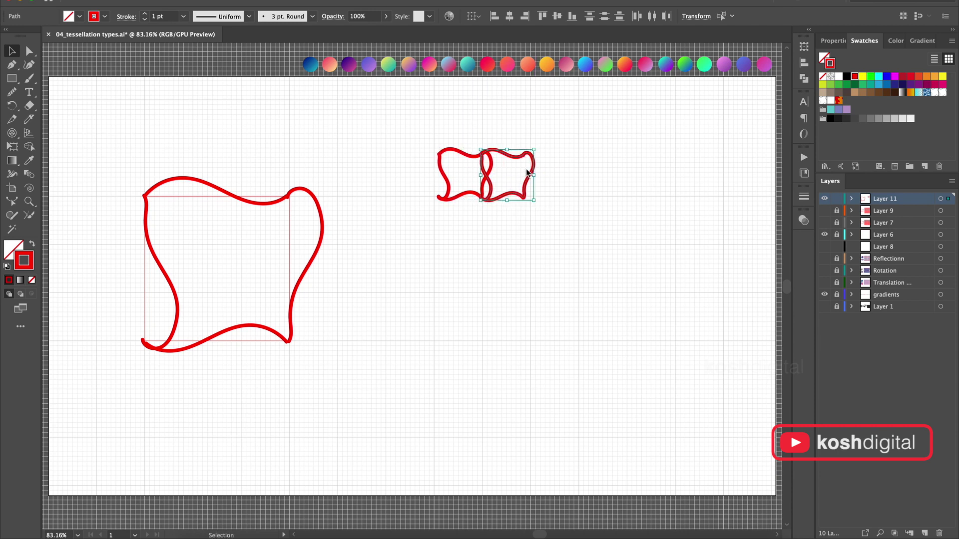
right_click(527, 173)
mouse_move(607, 352)
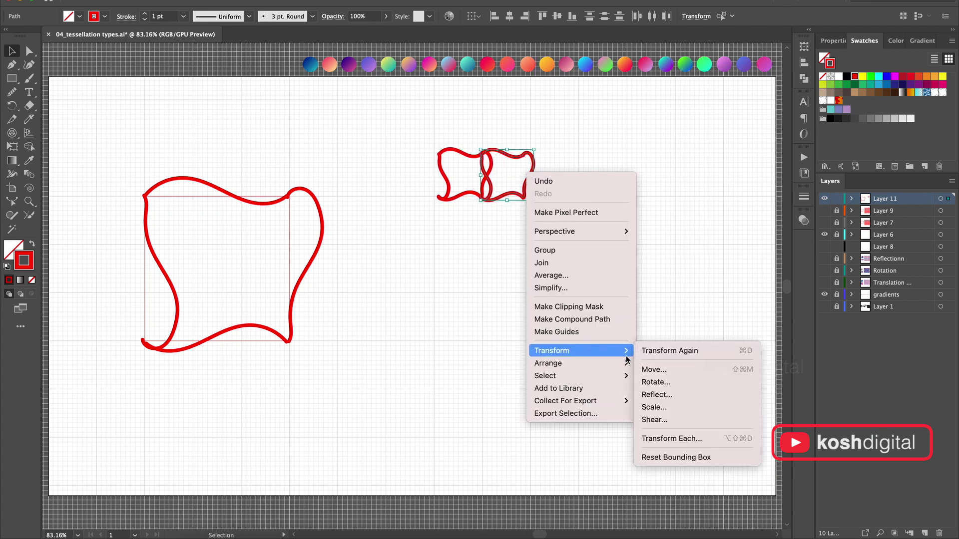
click(674, 395)
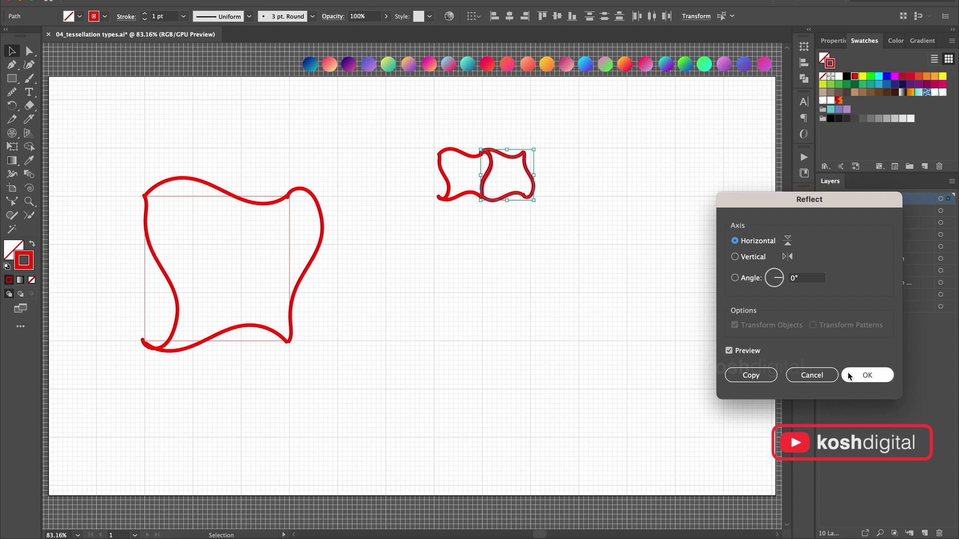
click(849, 376)
Step: Copy the second tile below itself, reflect the copy across the vertical axis and fit it against the edge above
drag(527, 170, 527, 216)
right_click(528, 226)
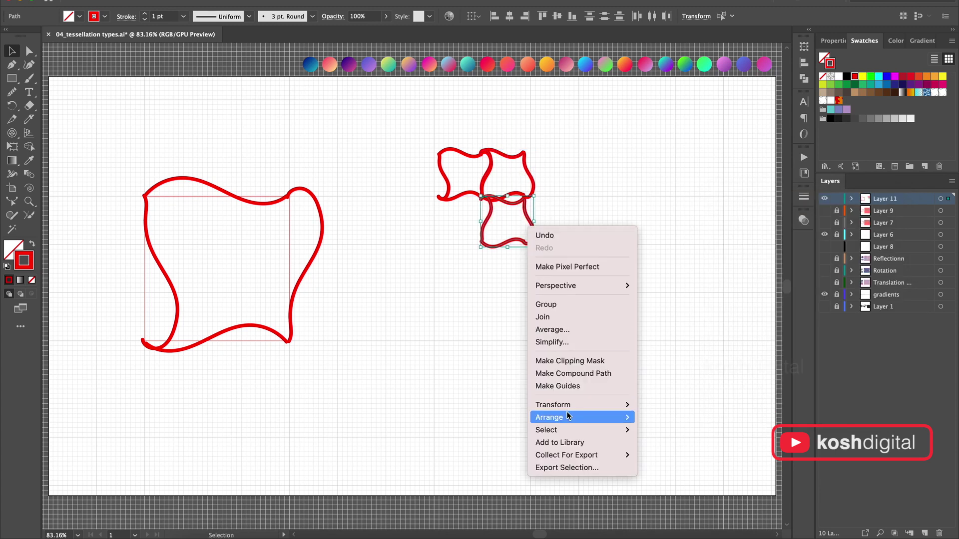
mouse_move(575, 405)
click(687, 450)
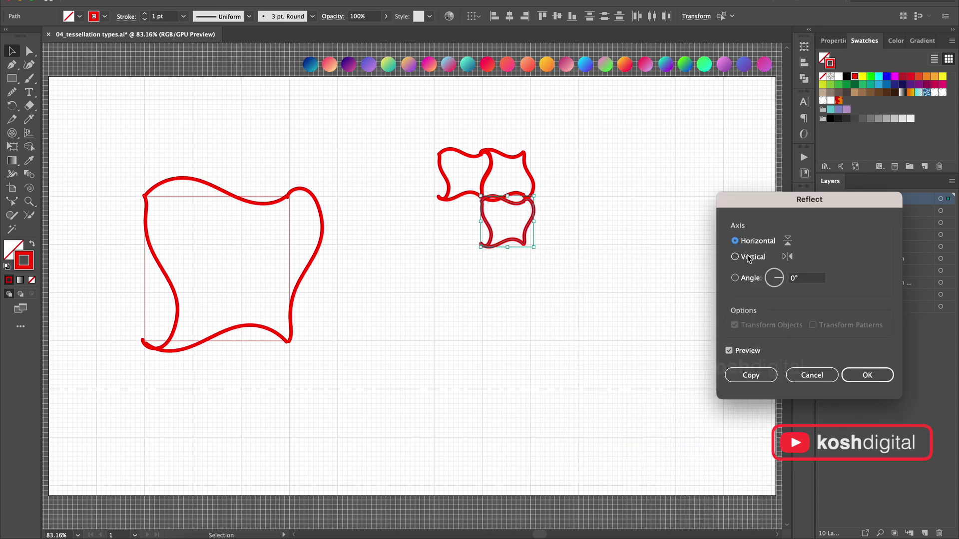
click(749, 258)
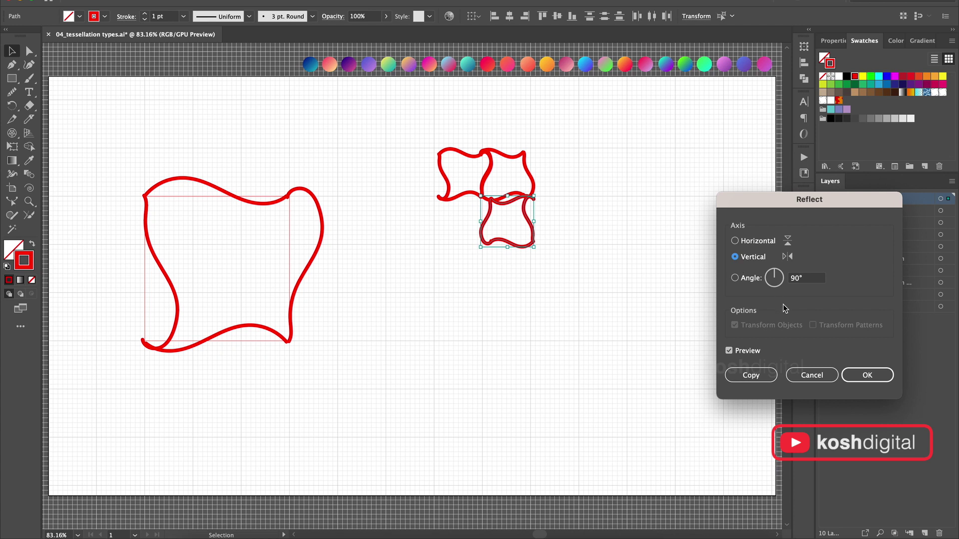
click(867, 375)
drag(504, 205, 494, 203)
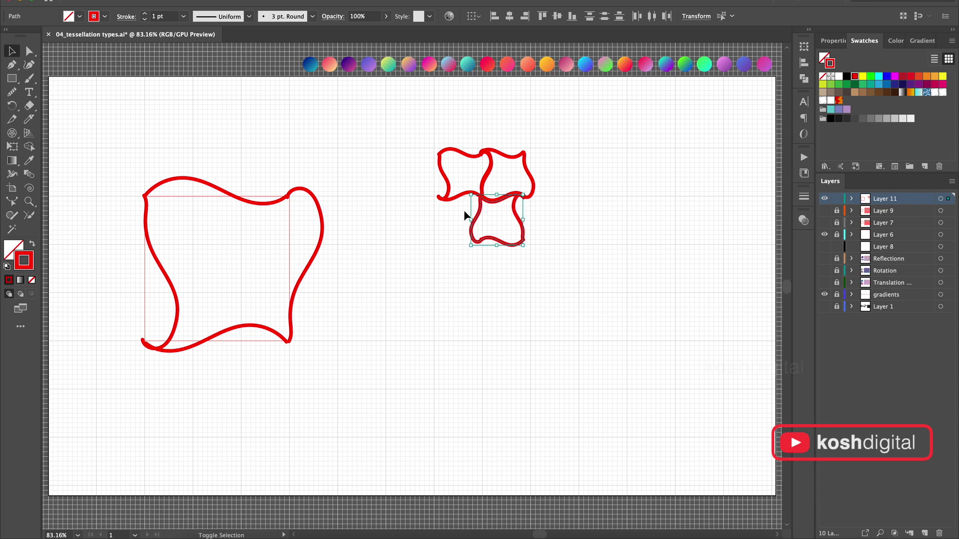
Step: Copy the third tile to its left, reflect the copy across the horizontal axis and fit it into the lower-left gap
scroll(517, 219, up, 3)
drag(535, 212, 465, 210)
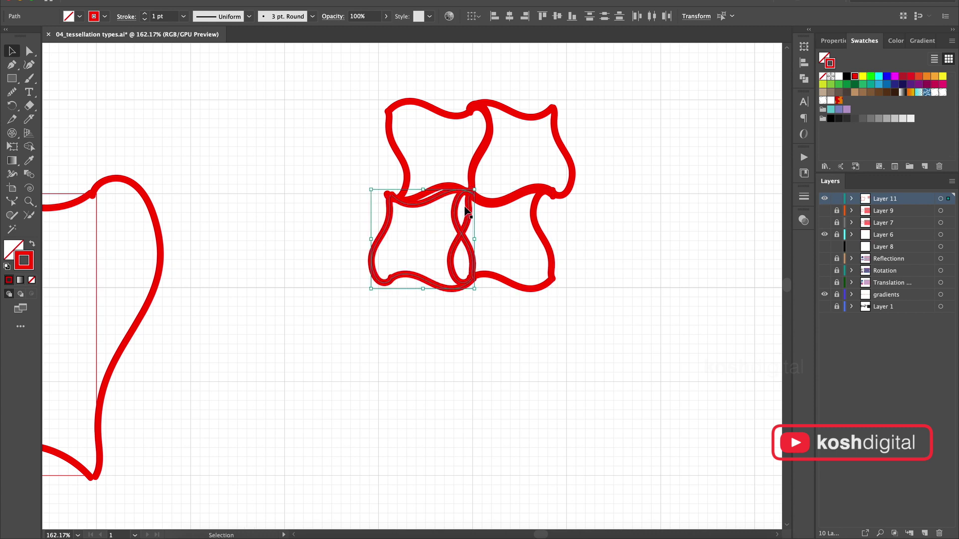
right_click(458, 210)
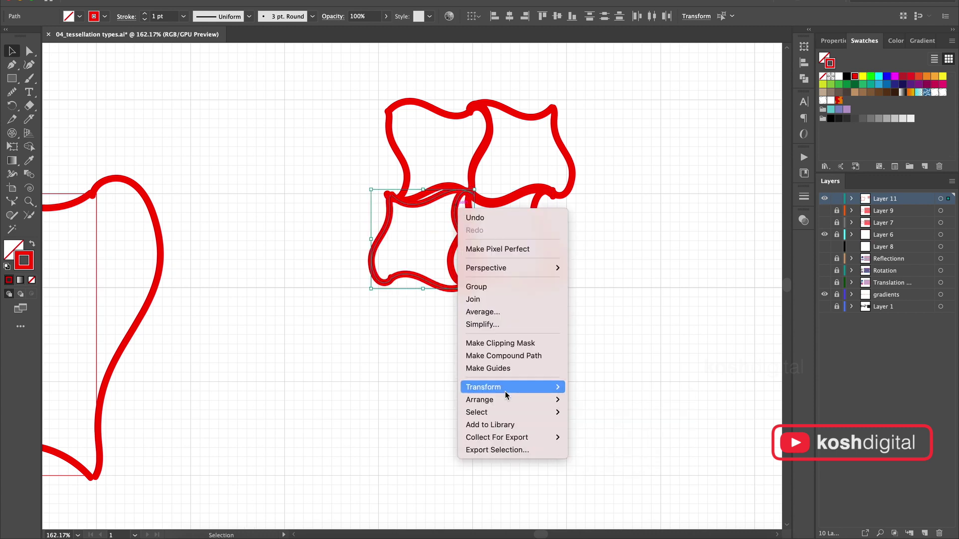
mouse_move(505, 389)
click(619, 432)
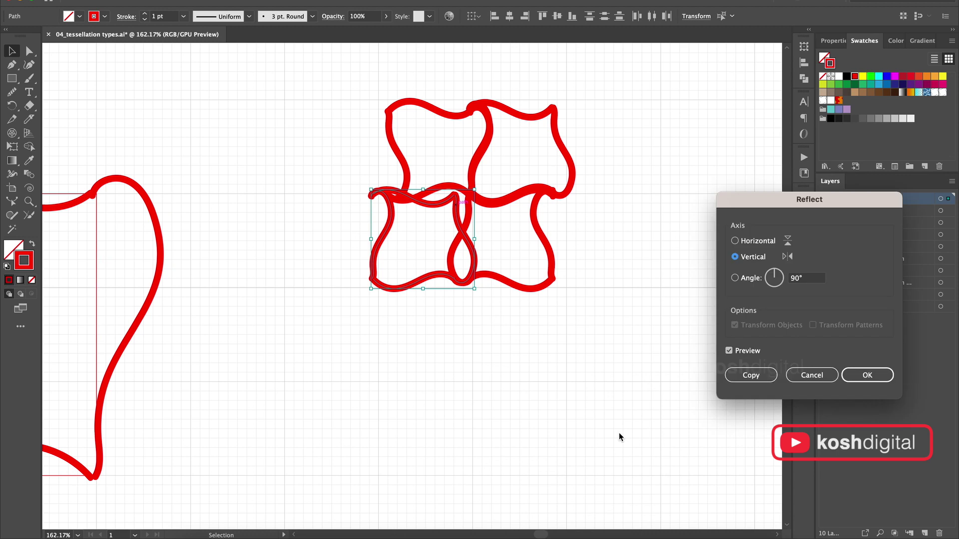
click(759, 242)
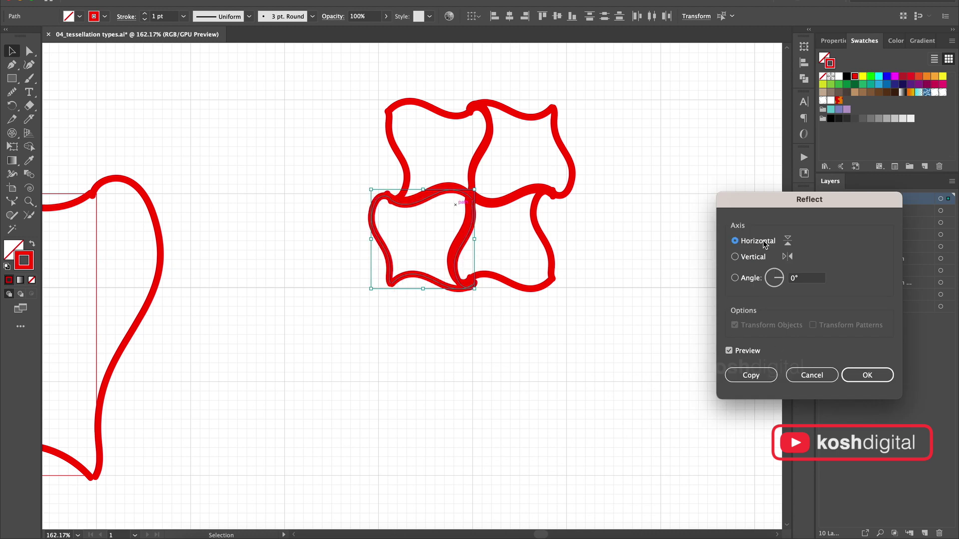
click(868, 376)
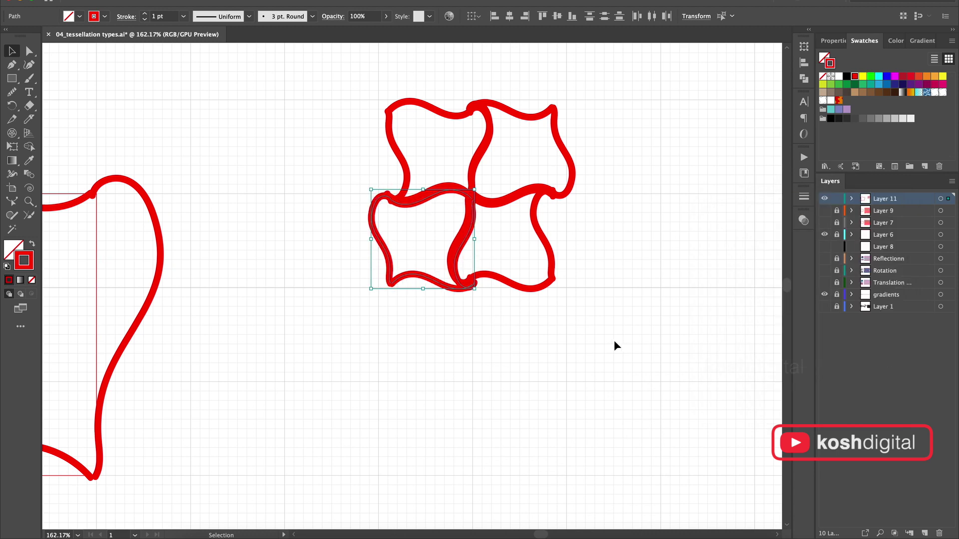
drag(459, 195, 459, 192)
Step: Copy the four-tile block directly below itself and repeat the transformation to add a third block to the column
scroll(622, 257, down, 5)
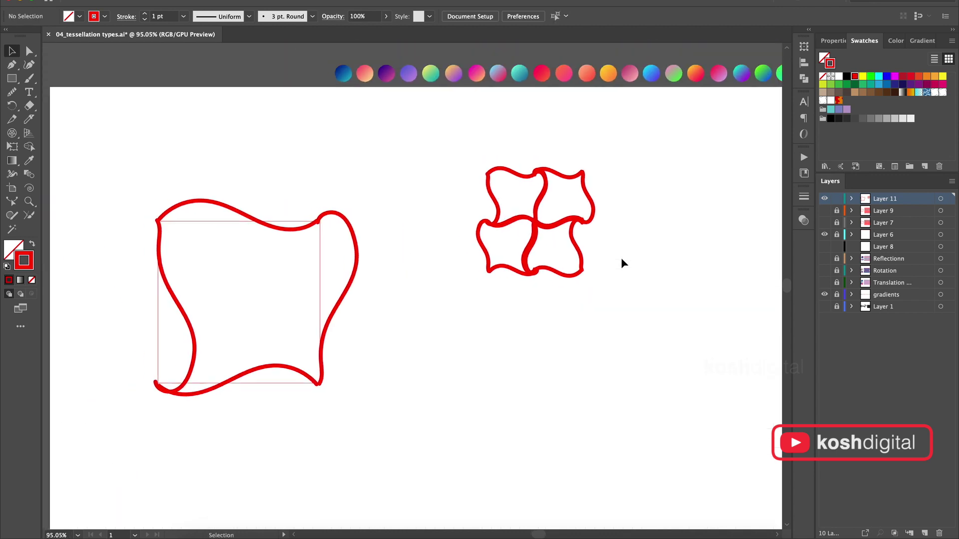
scroll(600, 209, up, 3)
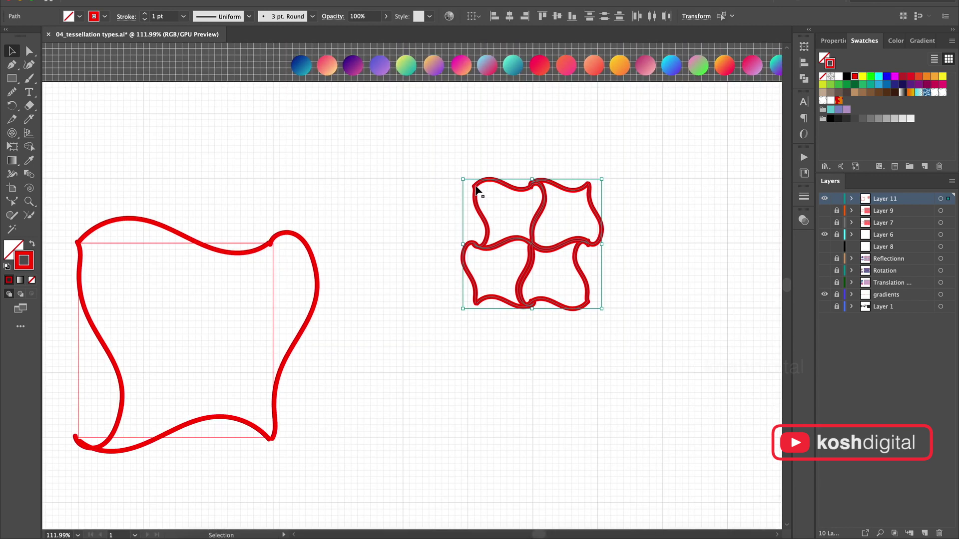
drag(476, 190, 476, 306)
scroll(607, 234, down, 2)
key(super+d)
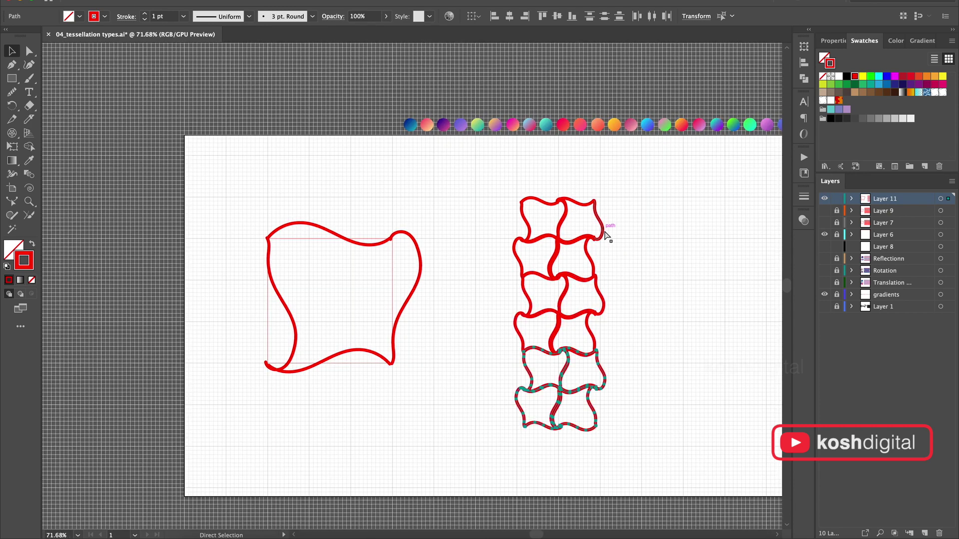
Step: Add a fourth block to the column, and copy the whole column to the right three times at equal spacing
key(super+d)
scroll(444, 162, up, 1)
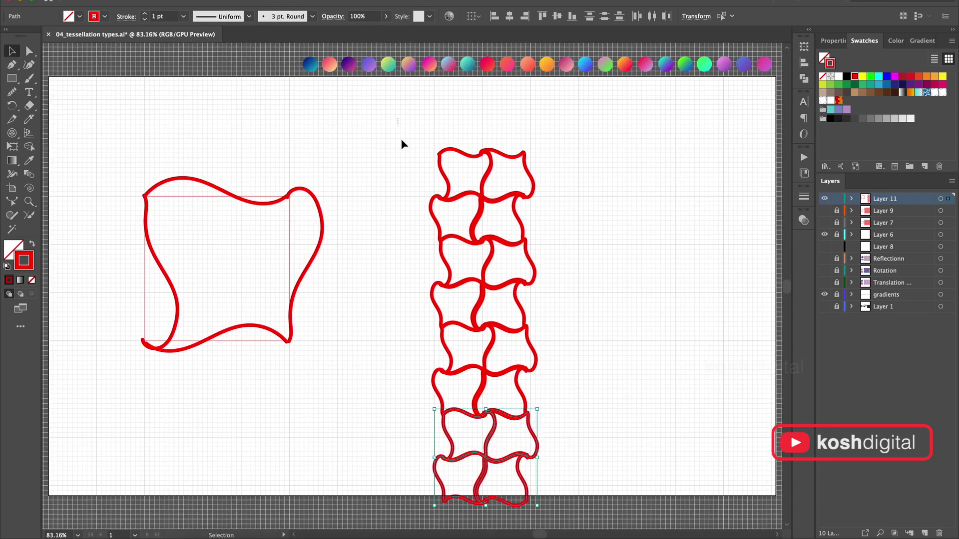
drag(400, 145, 559, 504)
drag(487, 310, 427, 257)
drag(387, 79, 472, 79)
key(super+d)
key(super+d)
click(133, 86)
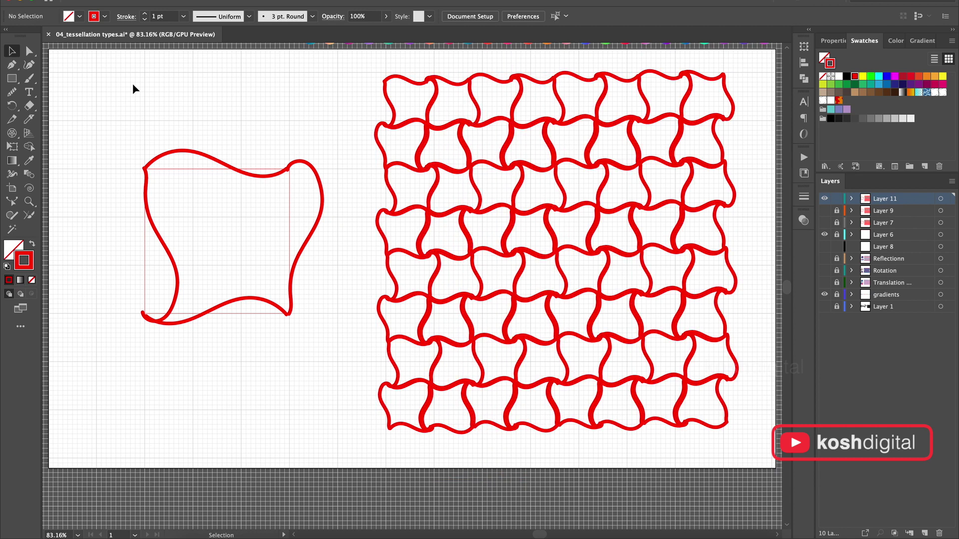
Step: Hide the grid, replace visible layers 11 and 6 with Layer 8 and Reflectionn, and make Layer 8 active
key(super+apostrophe)
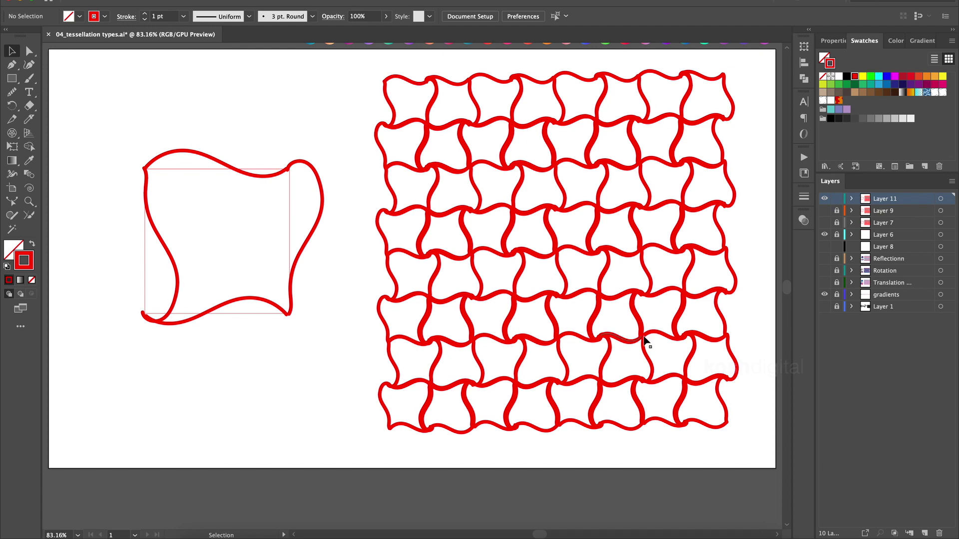
drag(824, 199, 827, 254)
click(826, 256)
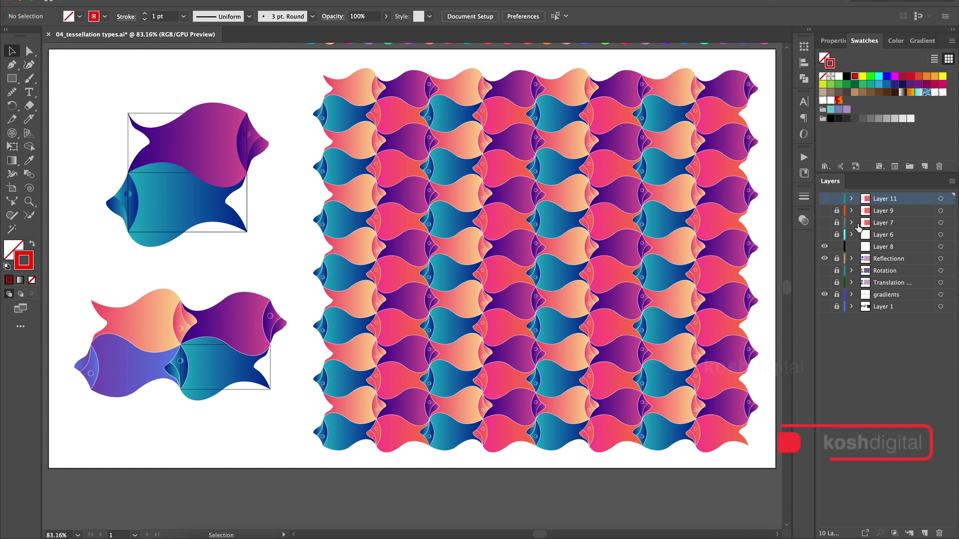
click(888, 247)
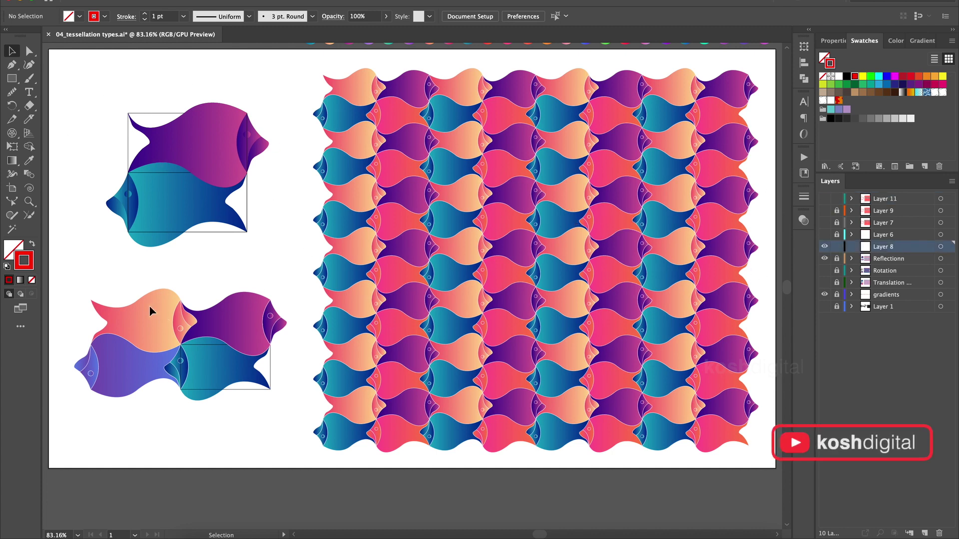
Step: Paint red arrows over the lower four-fish group marking the copy direction and flip from each fish to its neighbour
key(b)
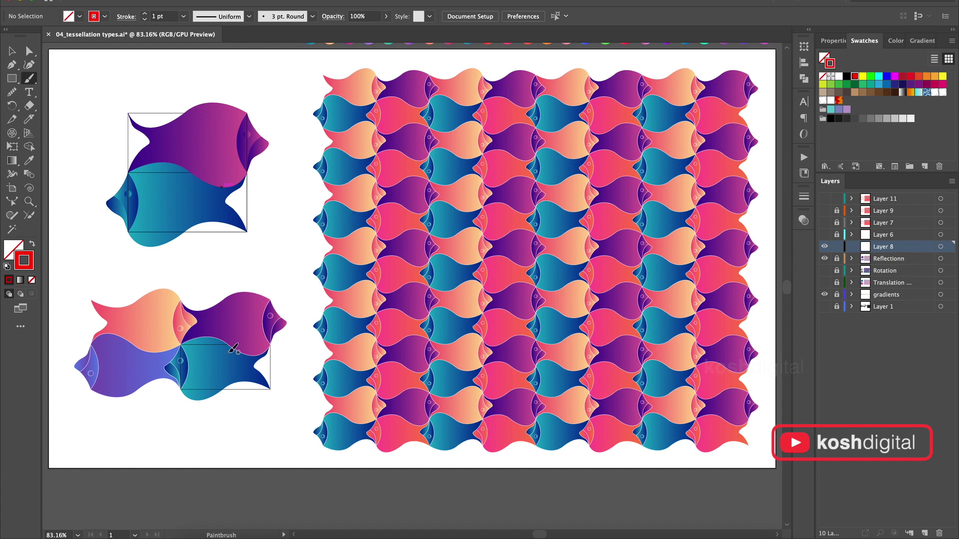
scroll(233, 348, up, 5)
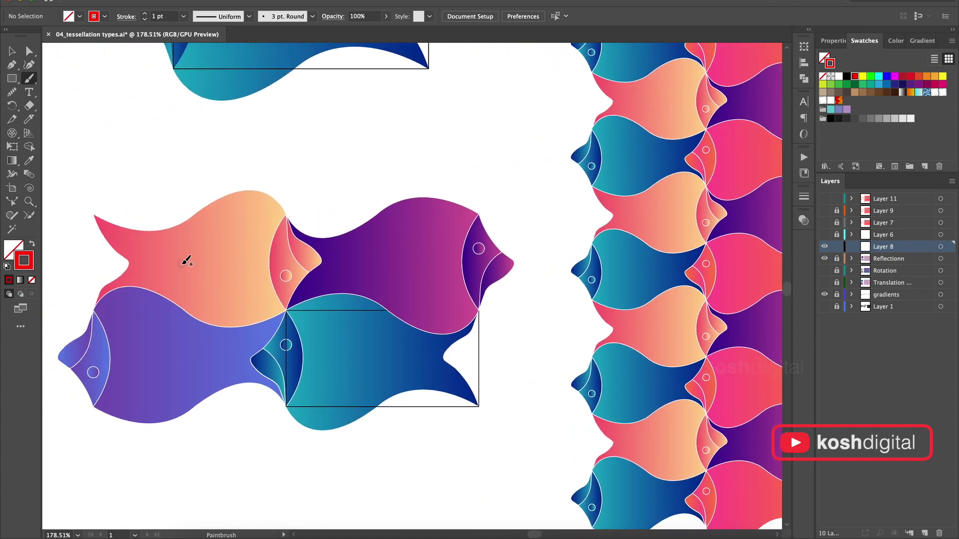
mouse_move(182, 263)
mouse_down()
mouse_move(249, 274)
mouse_move(245, 259)
mouse_move(254, 273)
mouse_move(233, 285)
mouse_up()
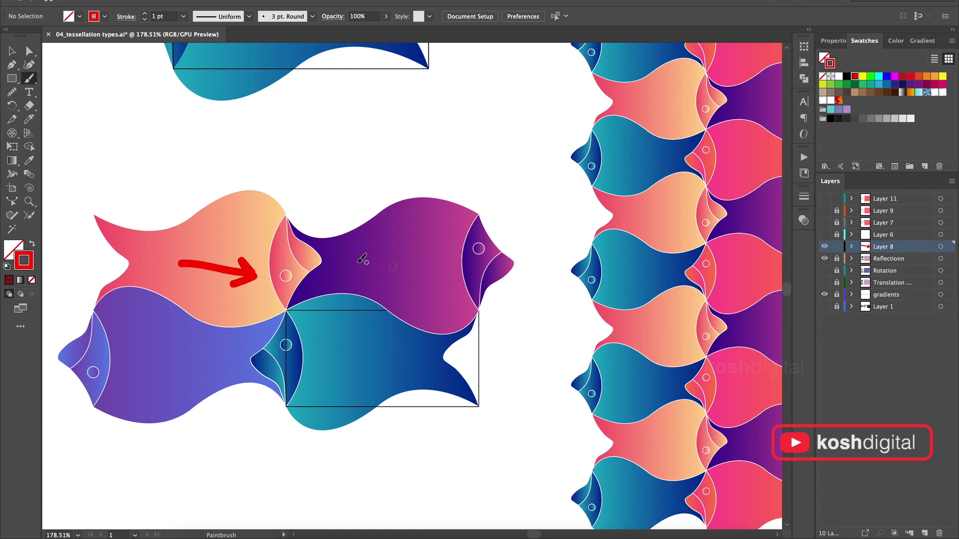
mouse_move(427, 275)
mouse_down()
mouse_move(441, 252)
mouse_move(437, 238)
mouse_move(431, 247)
mouse_move(435, 236)
mouse_move(452, 246)
mouse_up()
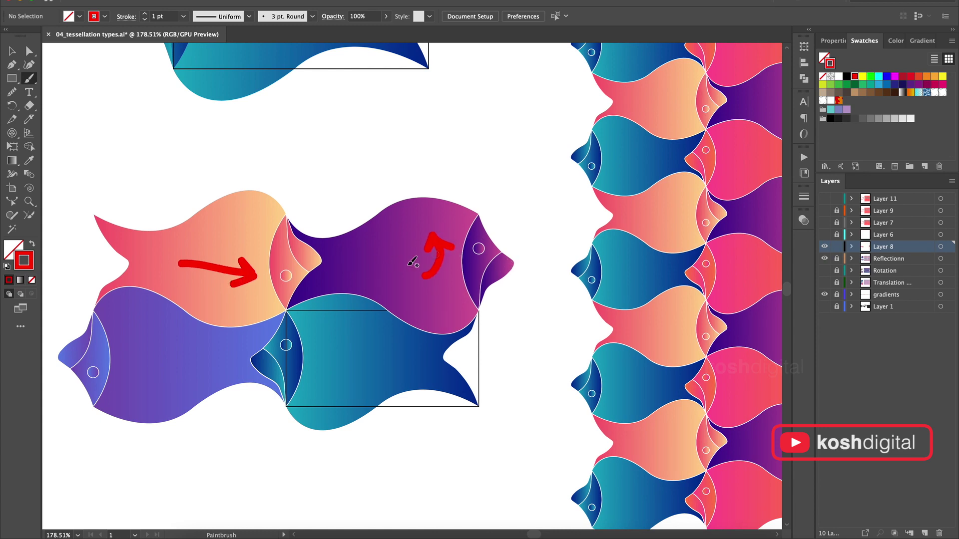
mouse_move(325, 266)
mouse_down()
mouse_move(377, 269)
mouse_move(379, 256)
mouse_move(397, 269)
mouse_up()
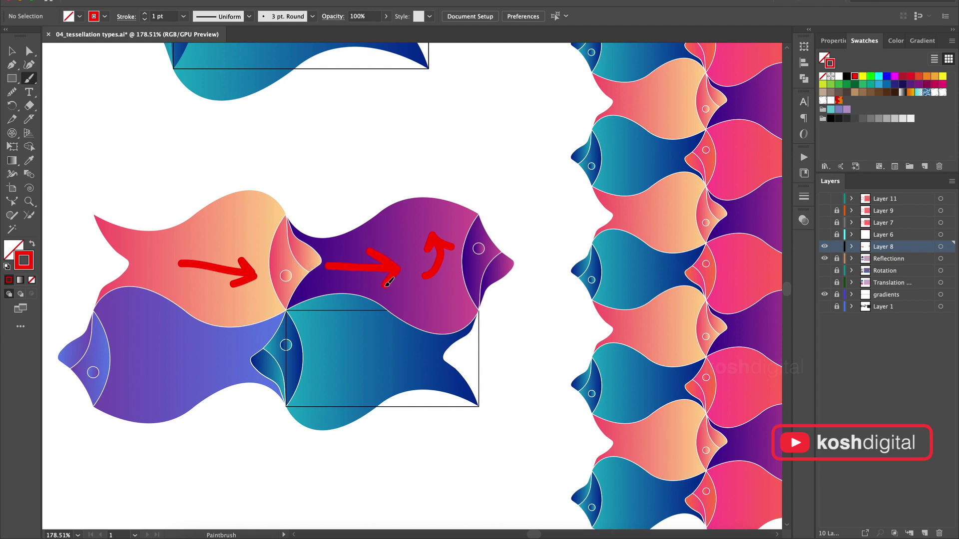
mouse_move(421, 295)
mouse_down()
mouse_move(423, 356)
mouse_move(405, 343)
mouse_move(432, 366)
mouse_up()
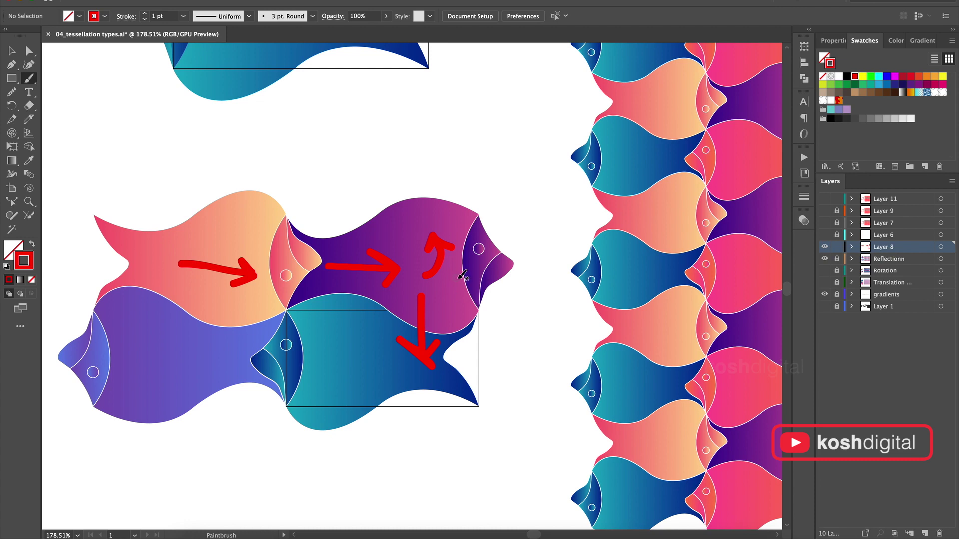
mouse_move(381, 349)
mouse_down()
mouse_move(348, 343)
mouse_move(340, 357)
mouse_move(332, 341)
mouse_move(354, 331)
mouse_up()
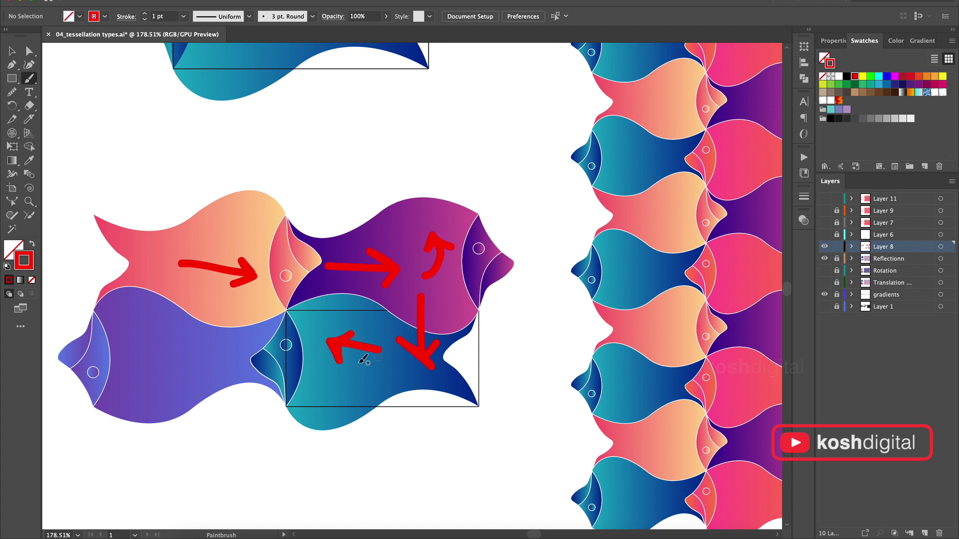
mouse_move(327, 362)
mouse_down()
mouse_move(232, 353)
mouse_move(230, 362)
mouse_move(221, 346)
mouse_move(238, 345)
mouse_move(156, 377)
mouse_move(140, 359)
mouse_move(143, 374)
mouse_move(136, 357)
mouse_move(160, 356)
mouse_move(188, 298)
mouse_move(177, 316)
mouse_move(201, 306)
mouse_up()
Step: Undo all the red arrows painted over the four-fish group
key(super+z)
key(super+z)
key(super+z)
key(super+z)
key(super+z)
key(super+z)
key(super+z)
key(super+z)
key(super+z)
key(super+z)
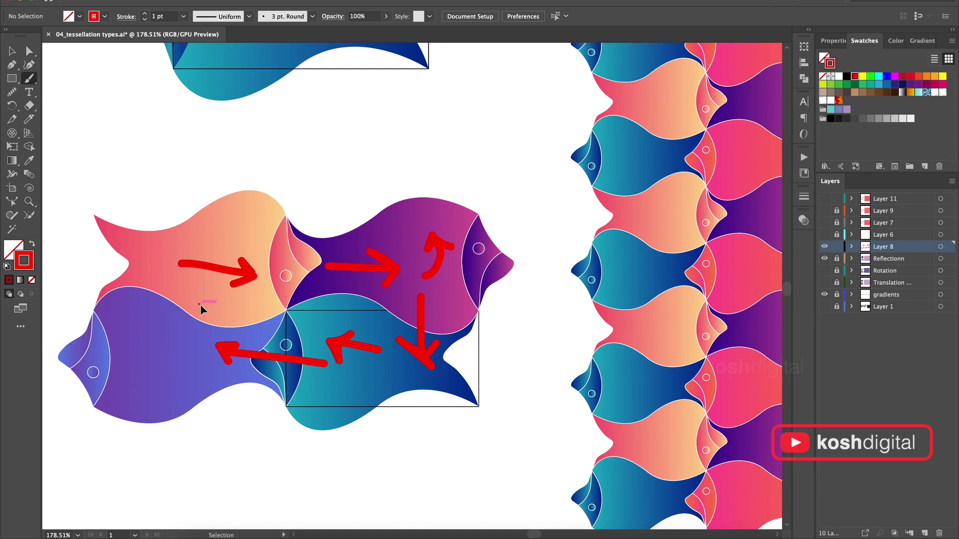
key(super+z)
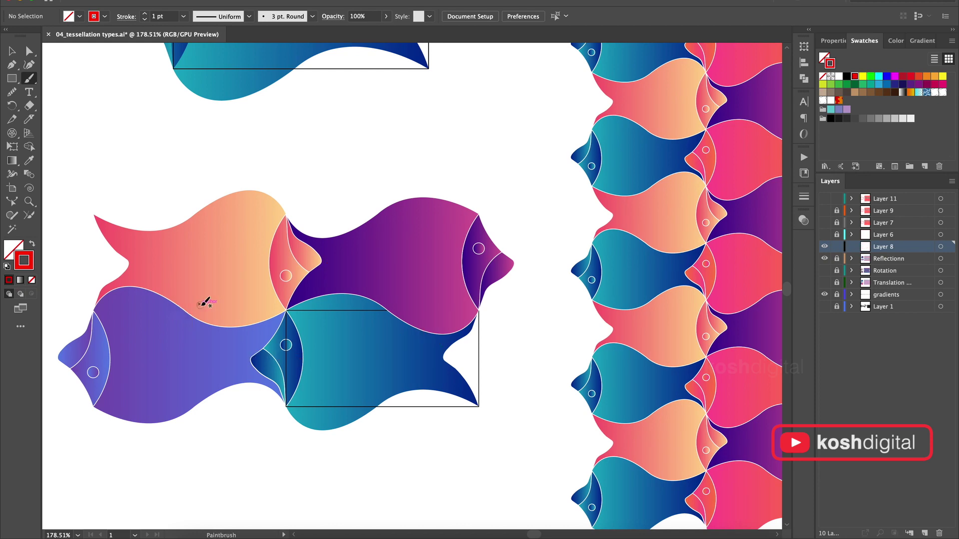
Step: Trace the upper edge of the purple fish in the upper example with a red brush curve across the square
key(z)
alt+click(331, 340)
key(super+0)
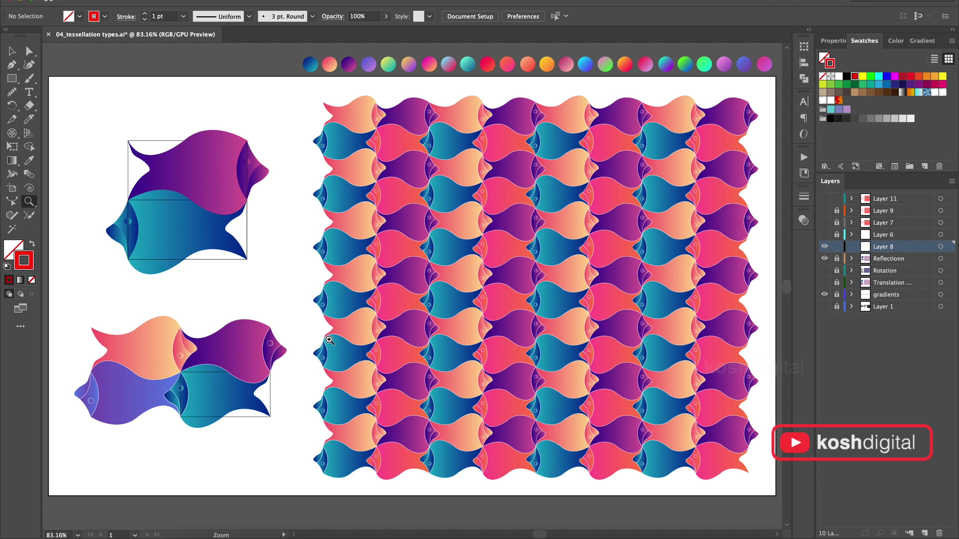
drag(128, 172, 129, 167)
key(b)
mouse_move(187, 145)
mouse_down()
mouse_move(198, 164)
mouse_move(260, 181)
mouse_move(330, 141)
mouse_move(419, 118)
mouse_move(496, 145)
mouse_up()
Step: Copy the traced curve to the purple fish's lower edge and reflect the copy across the vertical axis
key(v)
click(349, 130)
drag(381, 122, 381, 276)
right_click(412, 274)
mouse_move(447, 475)
click(565, 475)
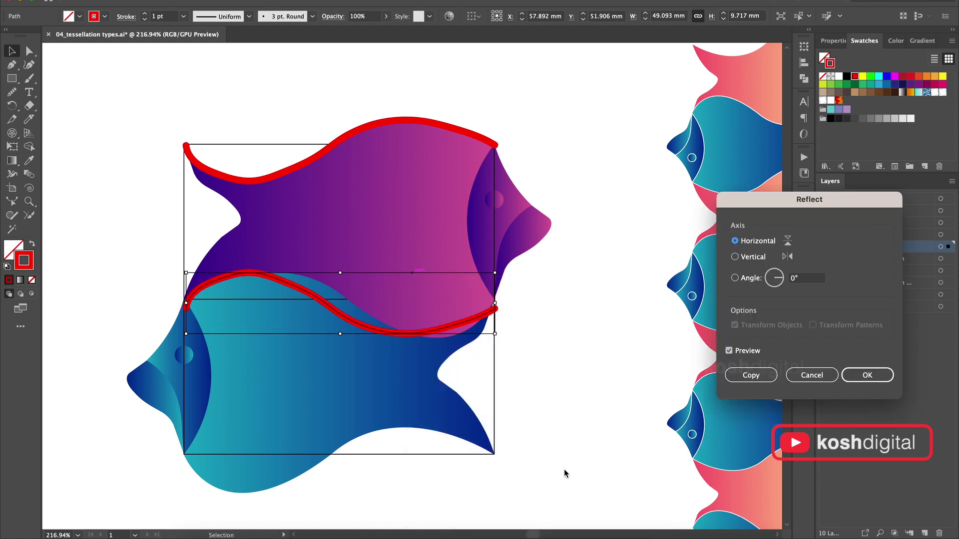
click(735, 257)
click(867, 375)
click(539, 336)
Step: Trace the purple fish's head outline with the brush and copy the curve to its tail side
key(b)
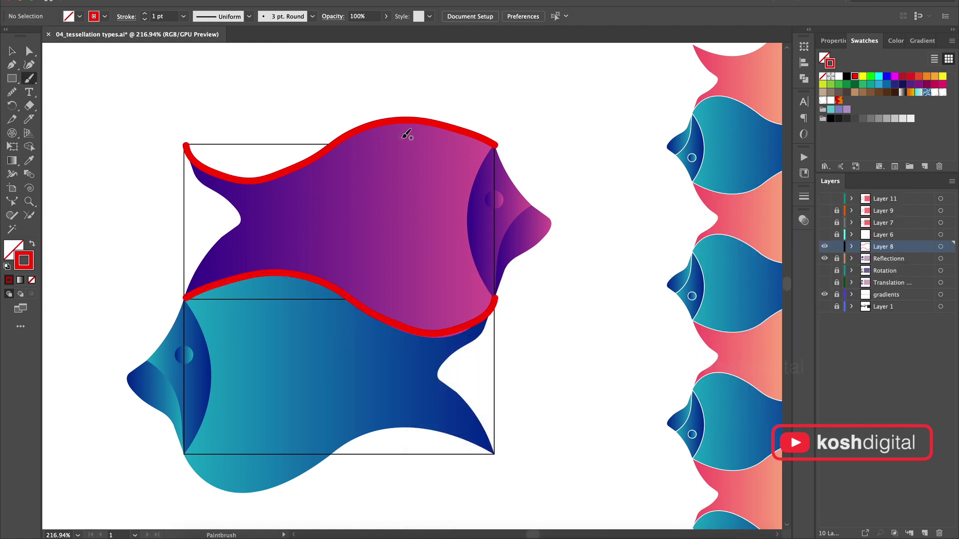
mouse_move(496, 146)
mouse_down()
mouse_move(551, 231)
mouse_move(511, 262)
mouse_move(496, 301)
mouse_up()
key(v)
click(510, 170)
drag(510, 171, 194, 179)
Step: Reflect the tail-side copy across the horizontal axis and fit it between the ends of the upper and lower curves
right_click(212, 202)
mouse_move(279, 394)
click(360, 441)
click(756, 240)
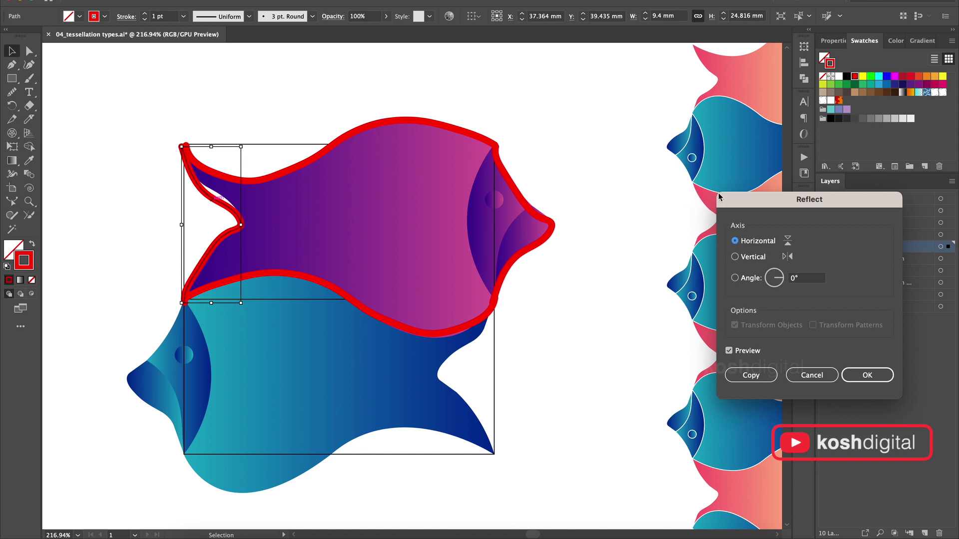
key(Return)
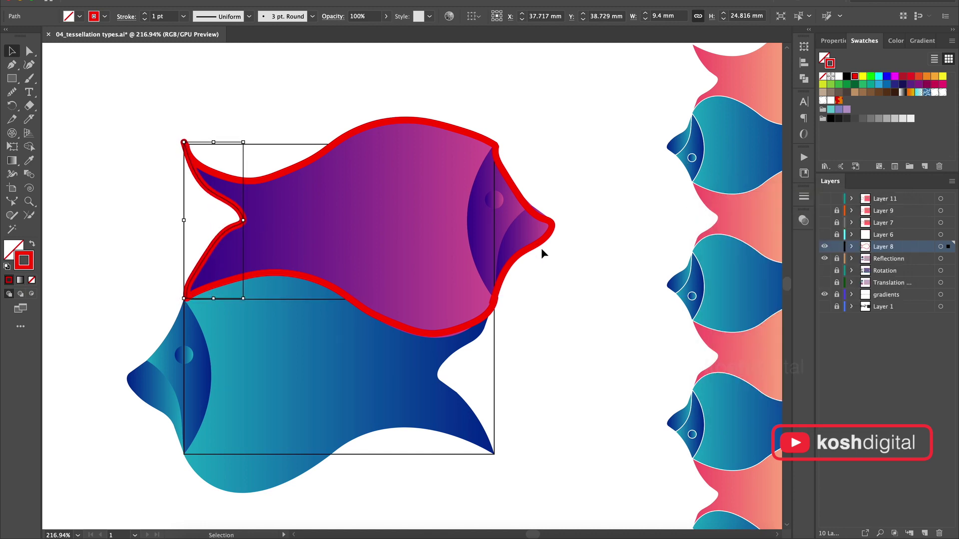
click(541, 247)
Step: Paint two crossing diagonal strokes over the traced purple fish, and undo them
key(b)
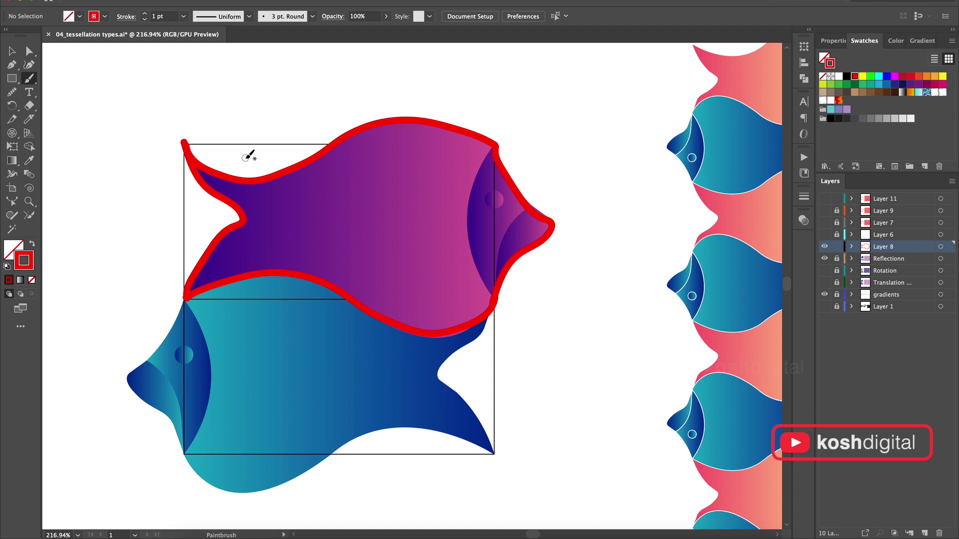
drag(245, 158, 406, 319)
drag(286, 290, 442, 136)
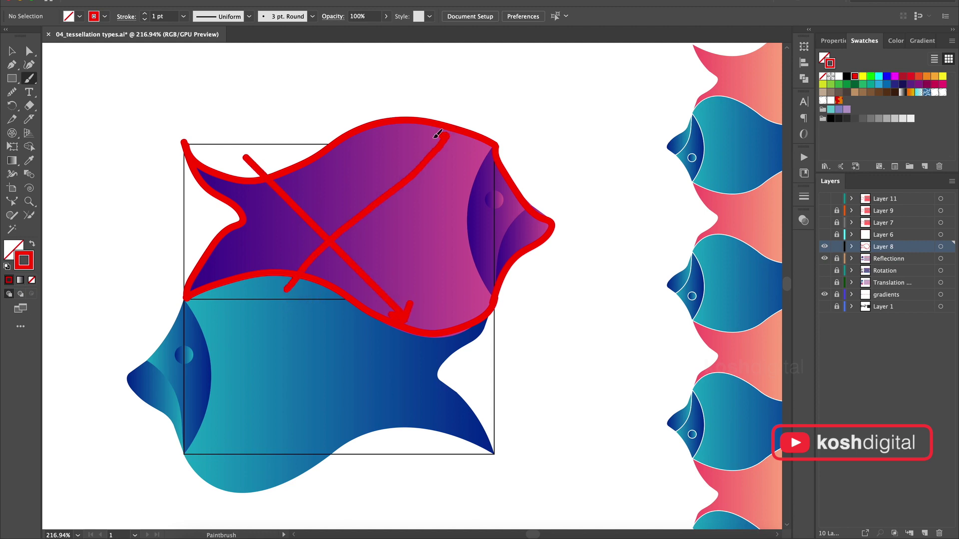
key(ctrl+z)
key(ctrl+z)
key(ctrl+z)
key(ctrl+z)
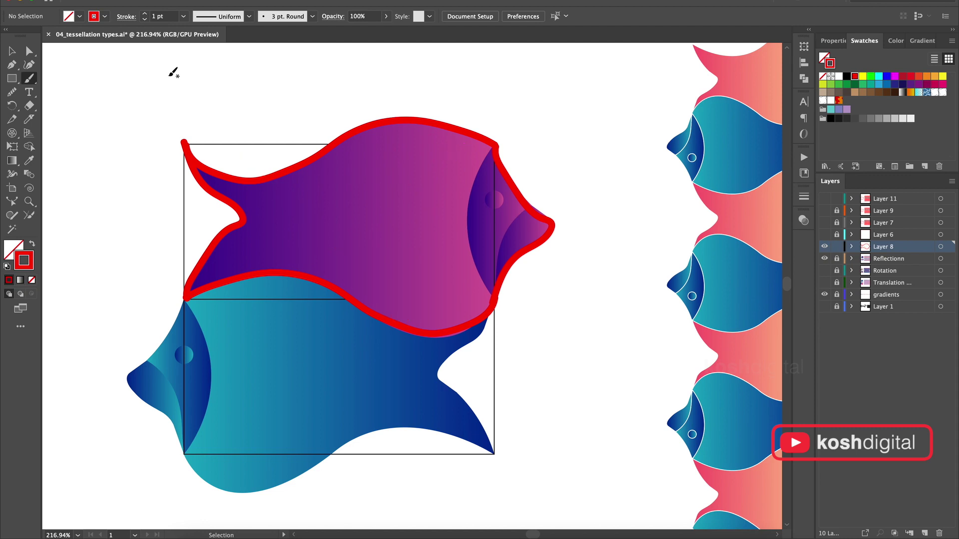
Step: Select the four red curves around the purple fish and copy them straight down over the teal fish
click(12, 51)
click(320, 157)
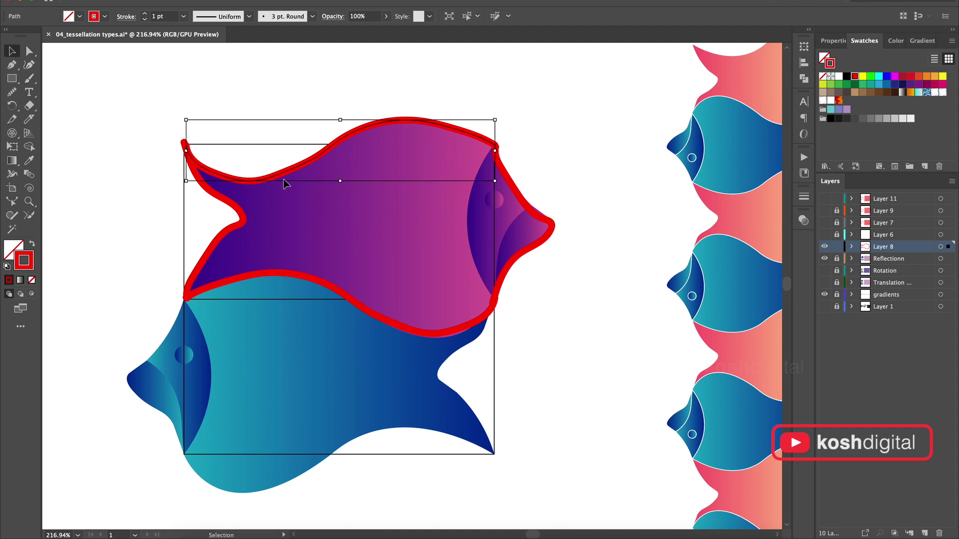
shift+click(240, 220)
shift+click(268, 275)
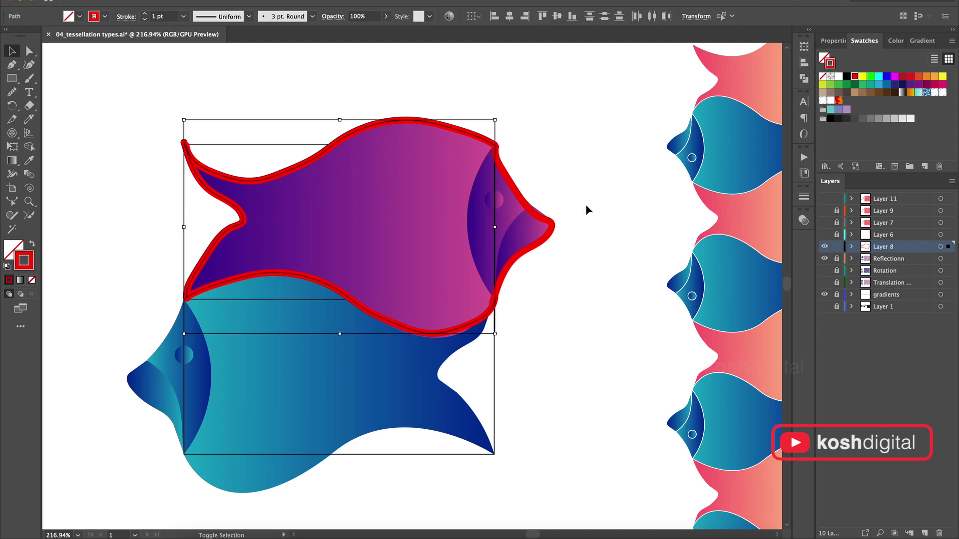
shift+click(553, 227)
drag(493, 154, 496, 301)
Step: Reflect the copied outline across the vertical axis and fit it onto the teal fish
right_click(496, 300)
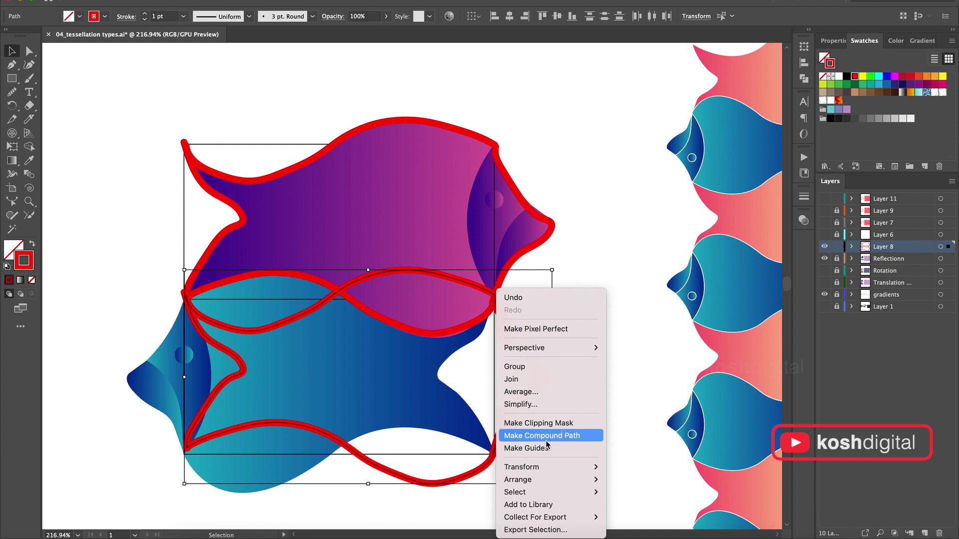
mouse_move(550, 467)
click(646, 470)
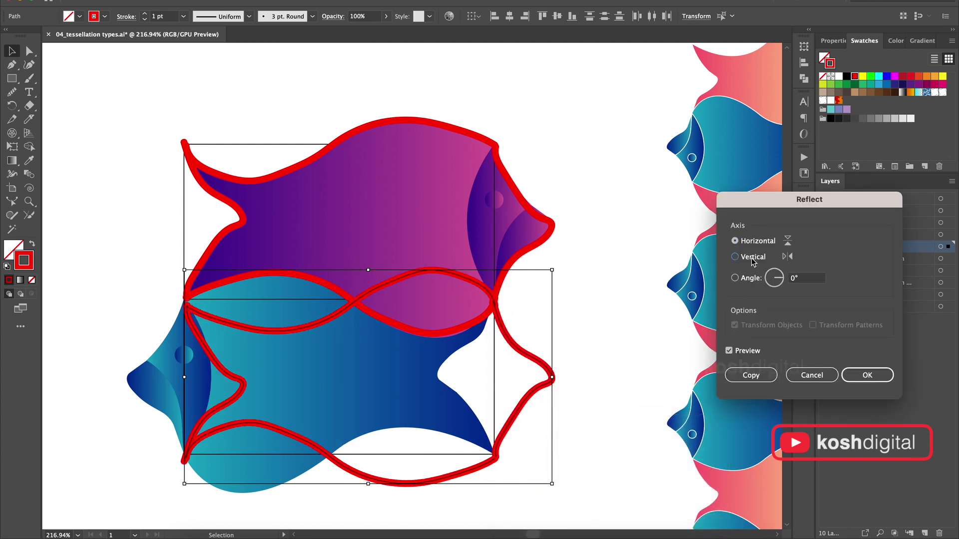
click(751, 258)
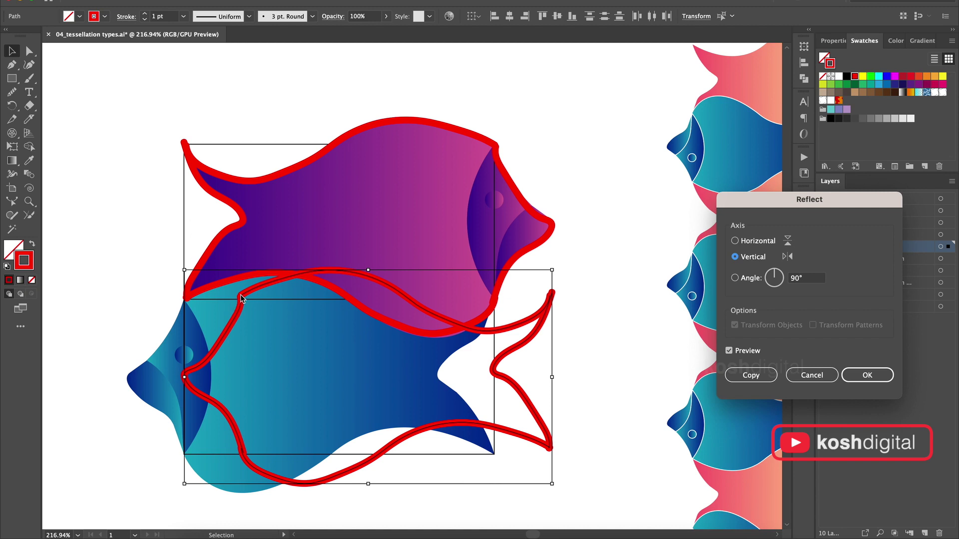
click(867, 375)
drag(233, 301, 187, 308)
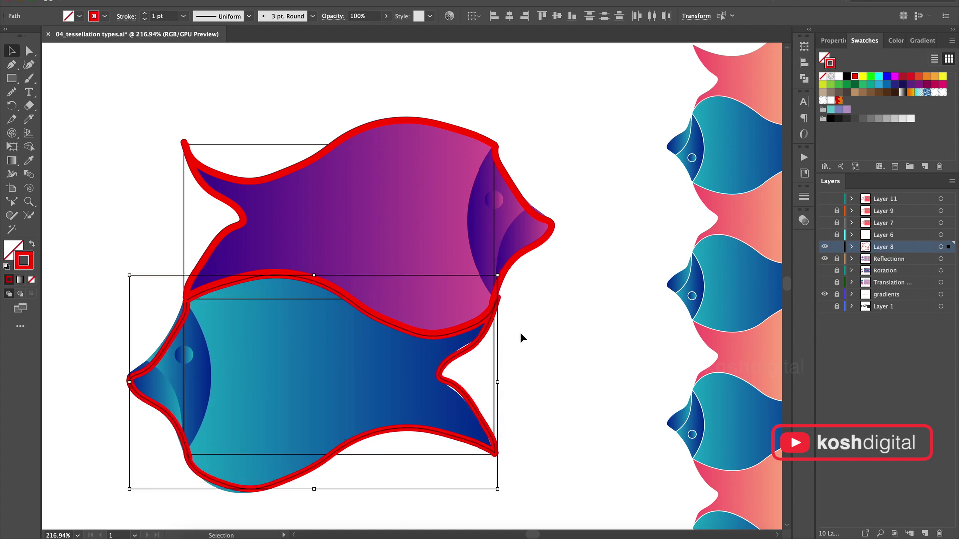
click(550, 330)
Step: Delete all the red traced outlines from Layer 8
scroll(550, 331, down, 5)
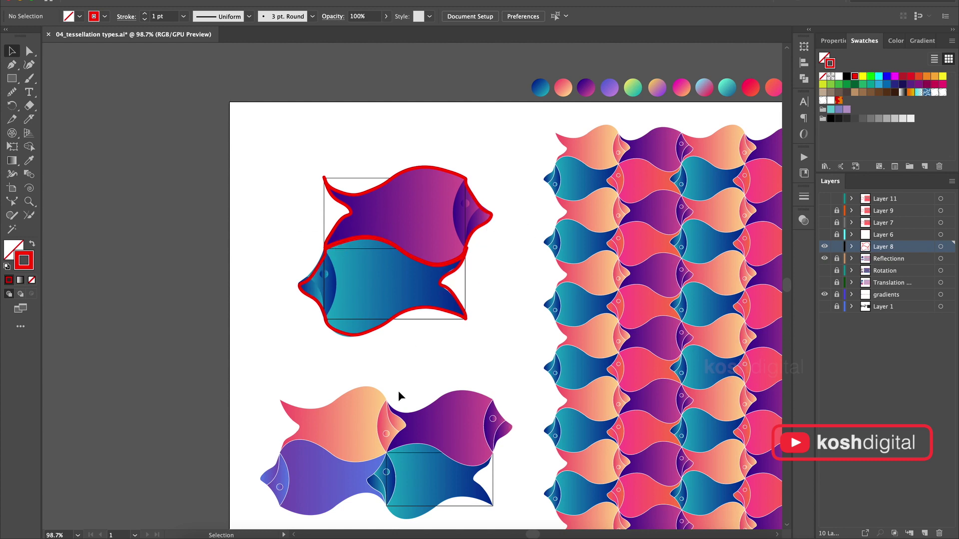
scroll(428, 315, down, 2)
scroll(428, 314, right, 1)
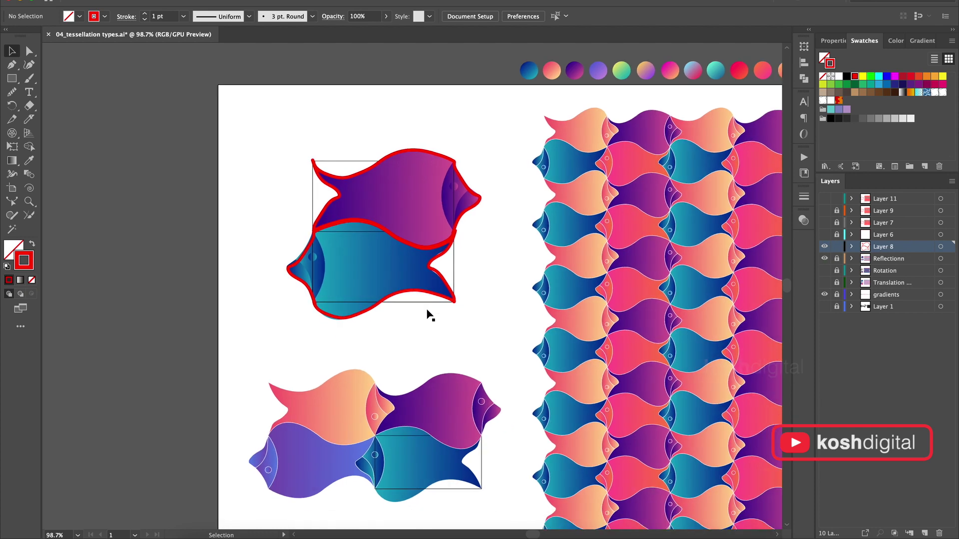
key(ctrl+a)
key(Delete)
key(z)
alt+click(468, 279)
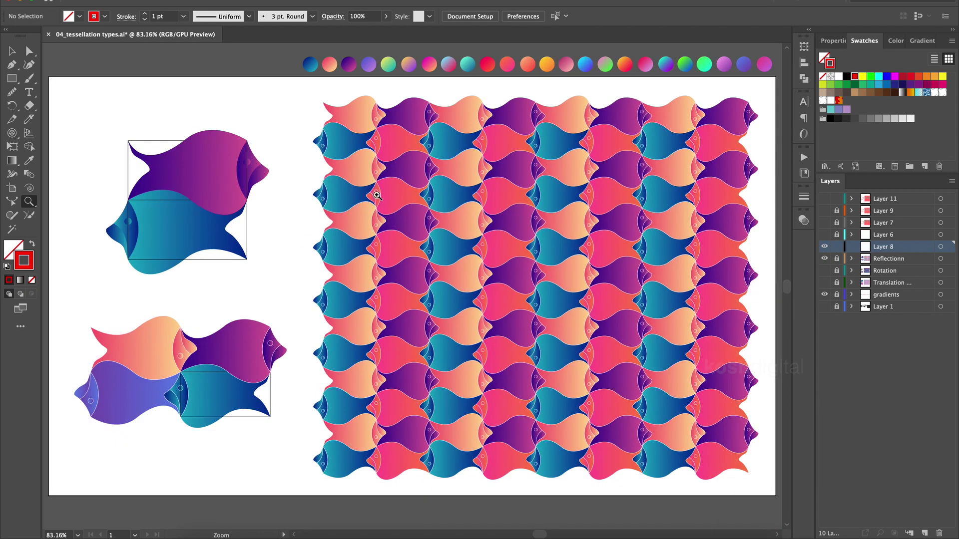
key(v)
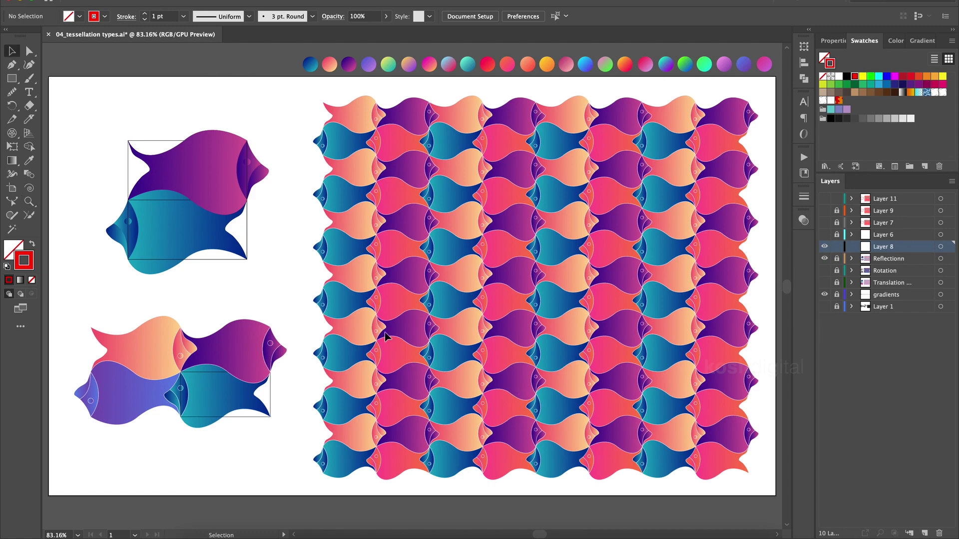